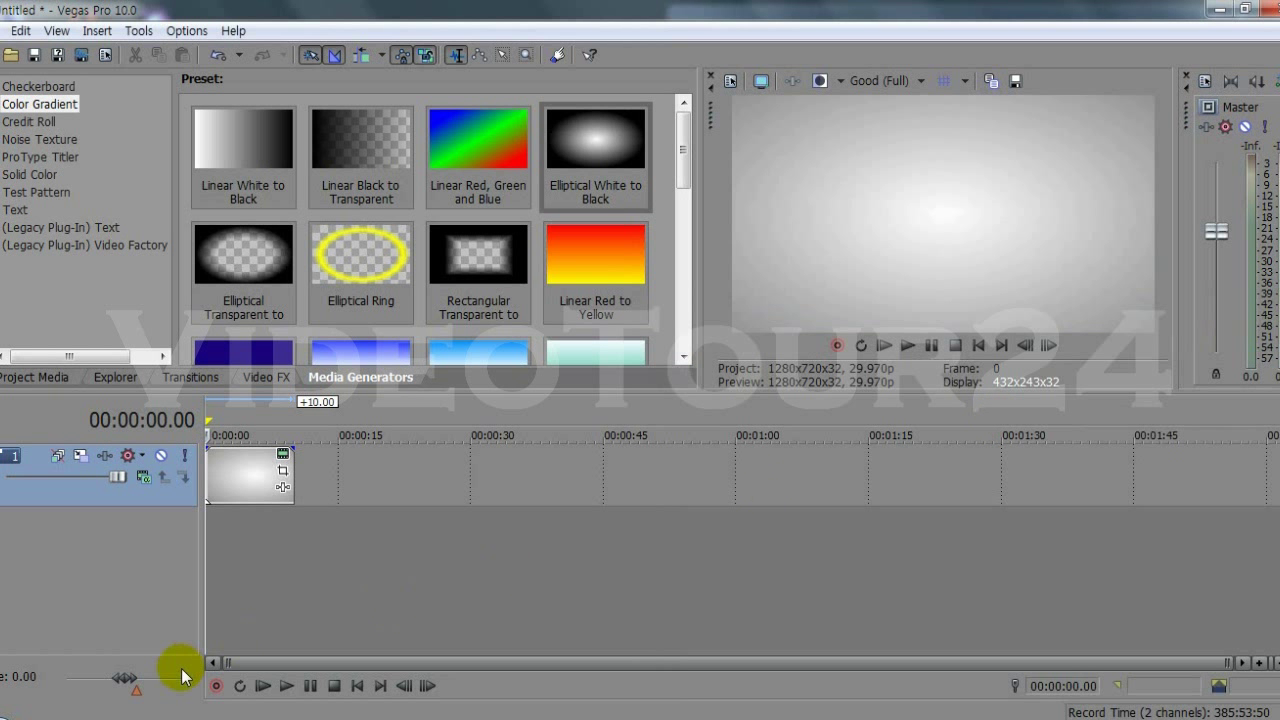
# Apply the Cookie Cutter effect's Circle, Center preset to the gradient event and set its size to 0.170.
pyautogui.click(266, 377)
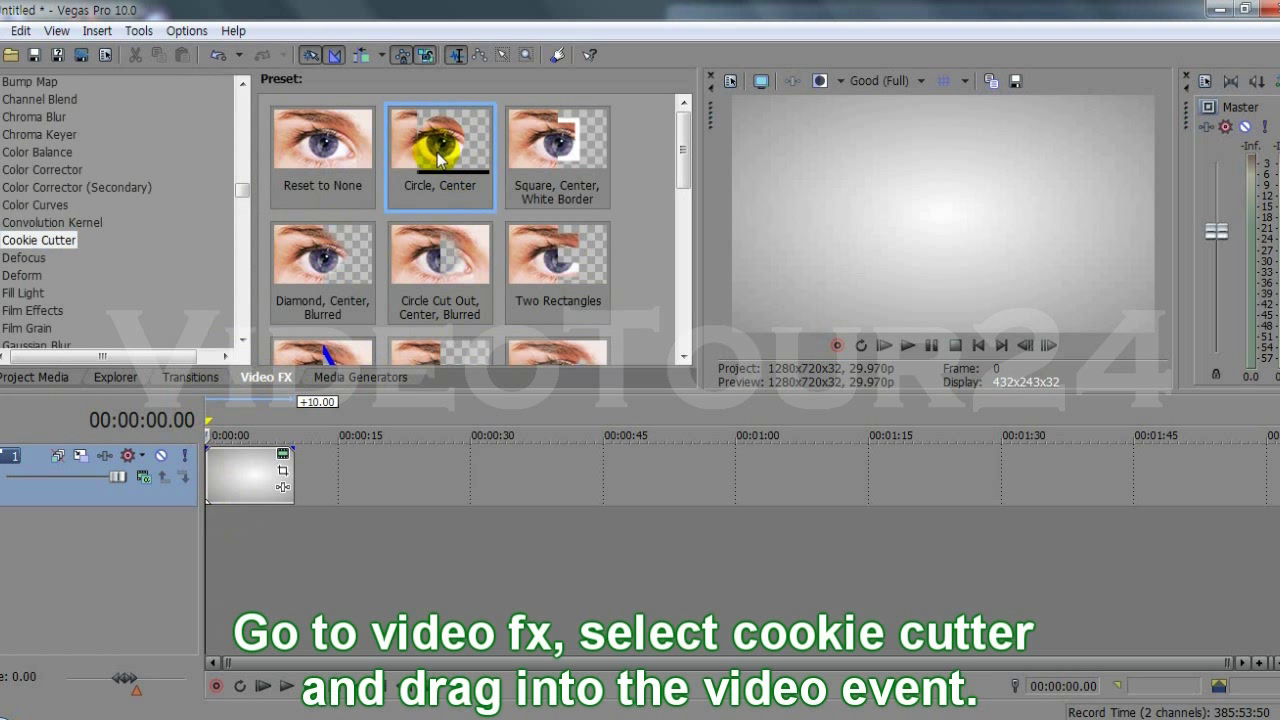
pyautogui.moveTo(29, 242); pyautogui.dragTo(229, 480)
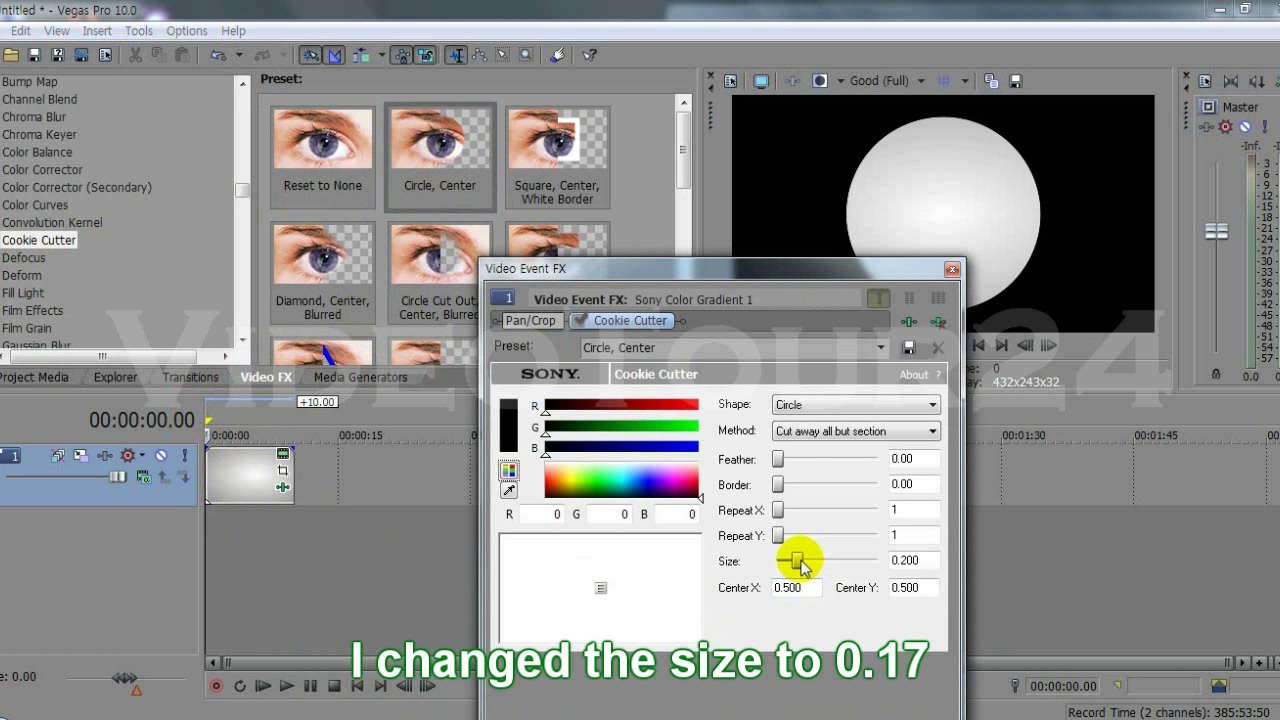
pyautogui.moveTo(801, 566); pyautogui.dragTo(800, 566)
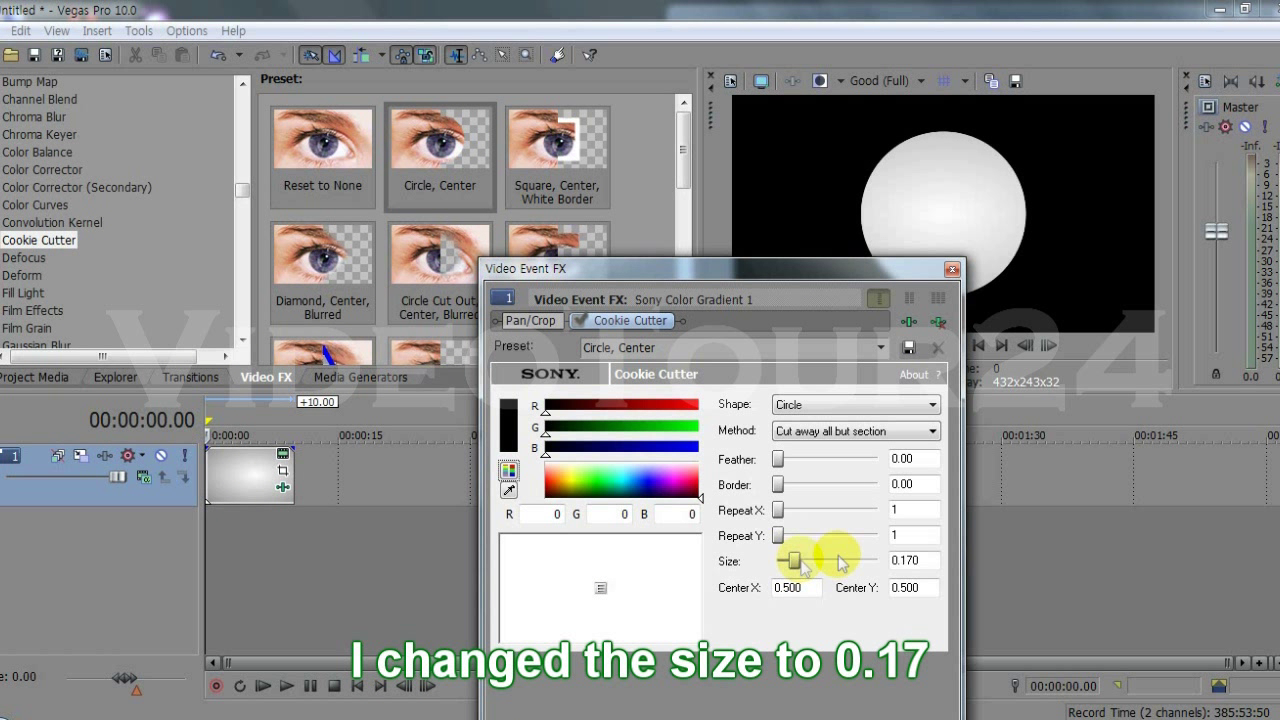
# Add a second Circle, Center Cookie Cutter to the event with method Cut away section and size 0.140.
pyautogui.moveTo(470, 148); pyautogui.dragTo(262, 468)
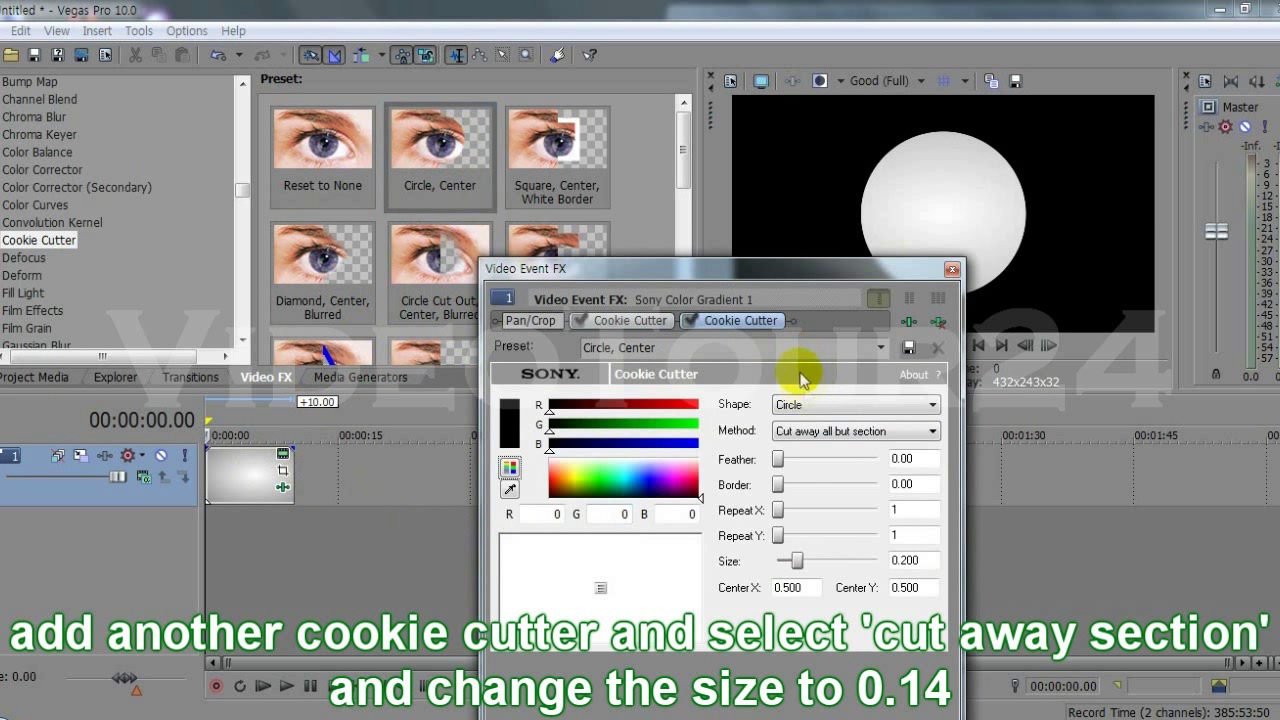
pyautogui.click(822, 431)
pyautogui.click(820, 463)
pyautogui.moveTo(802, 566); pyautogui.dragTo(796, 568)
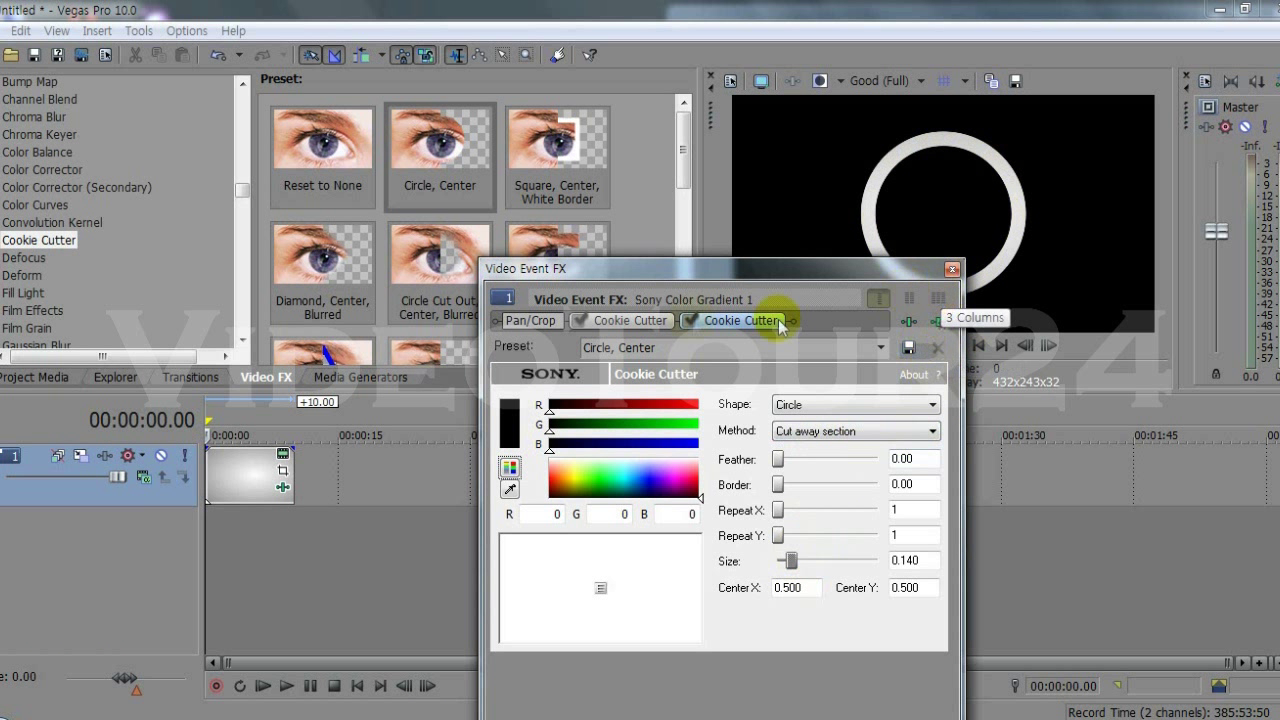
# Add a third Cookie Cutter to the event with method Cut away section, shape Triangle and size 0.090, and close the effect settings.
pyautogui.moveTo(430, 146); pyautogui.dragTo(252, 474)
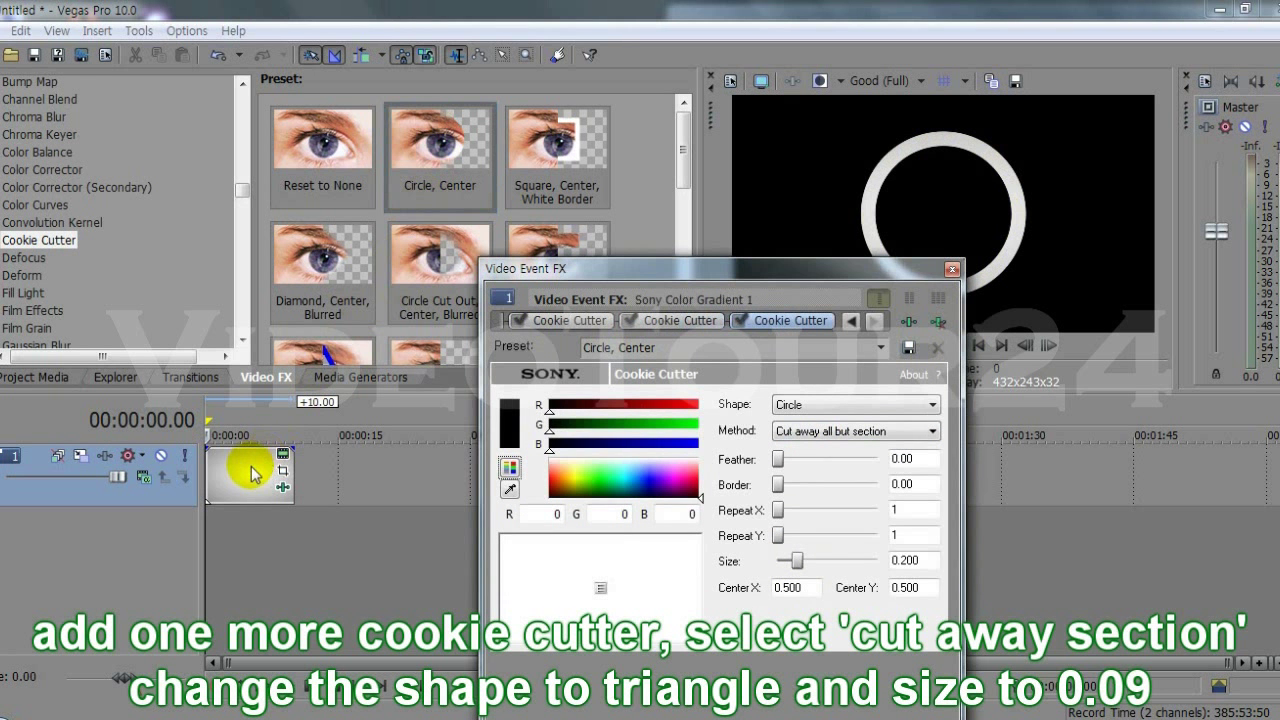
pyautogui.click(812, 322)
pyautogui.click(840, 431)
pyautogui.click(838, 462)
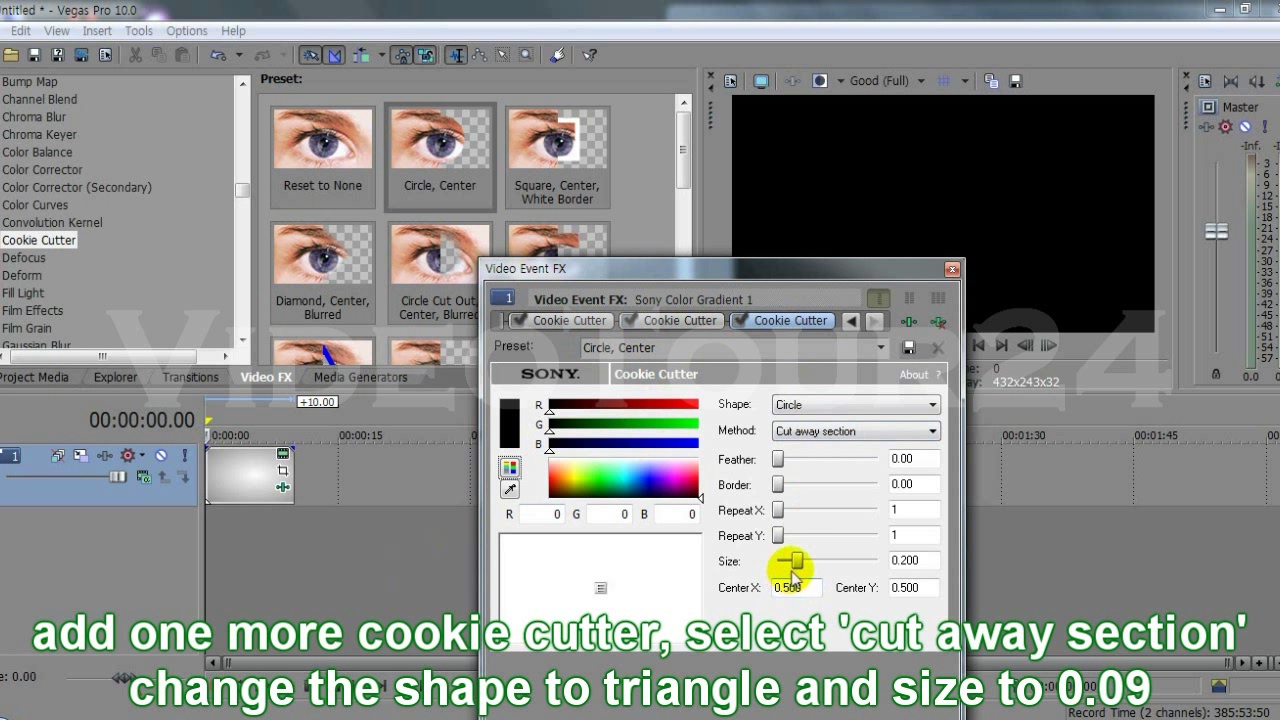
pyautogui.moveTo(798, 566); pyautogui.dragTo(792, 566)
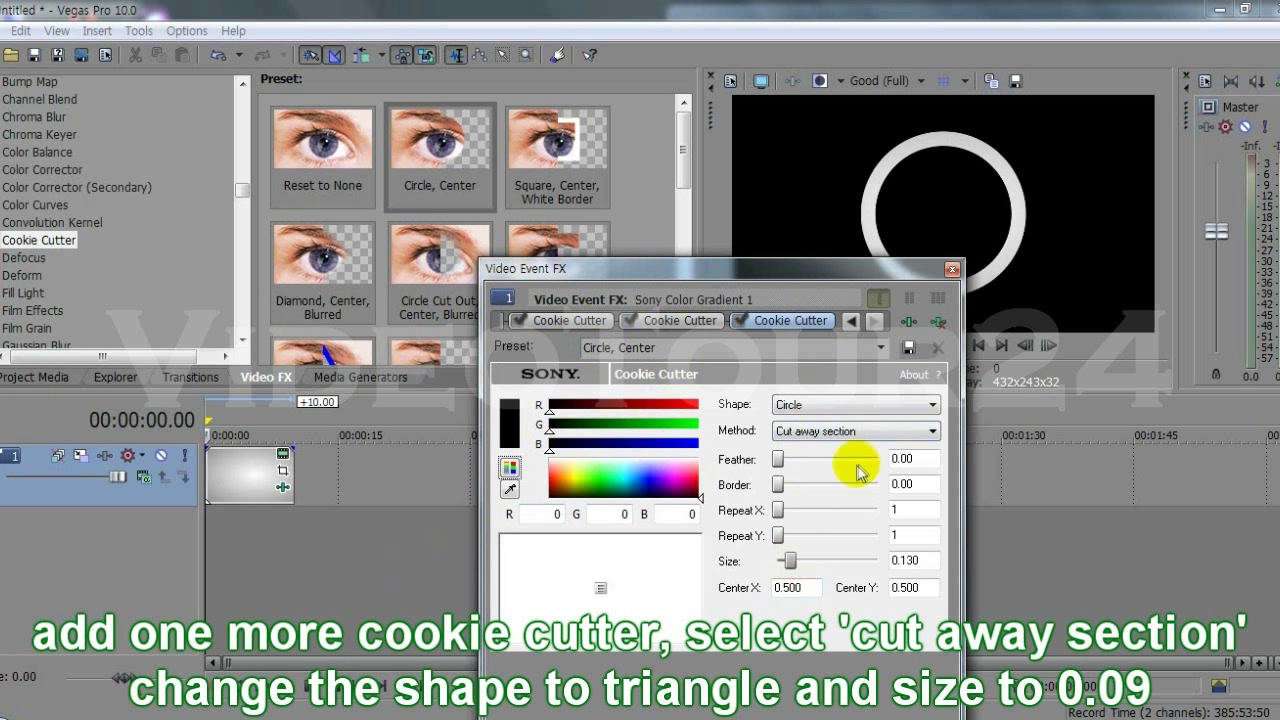
pyautogui.click(850, 404)
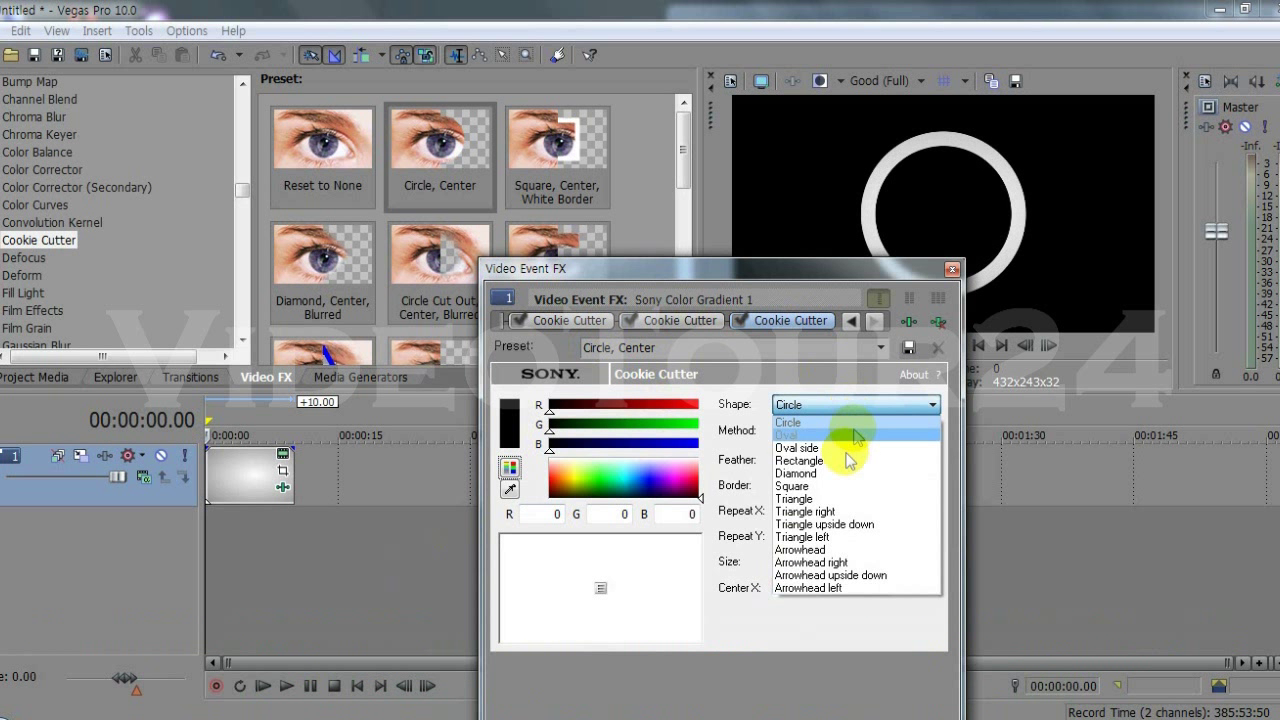
pyautogui.click(808, 499)
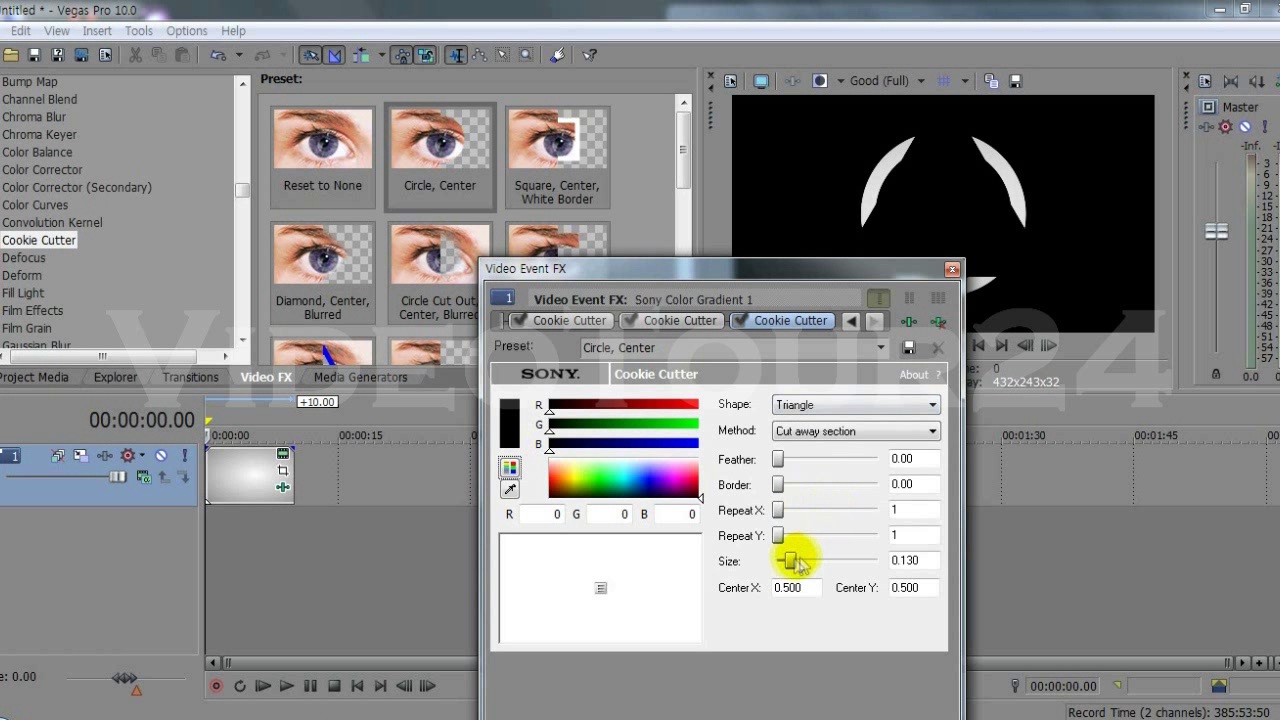
pyautogui.moveTo(791, 566); pyautogui.dragTo(789, 566)
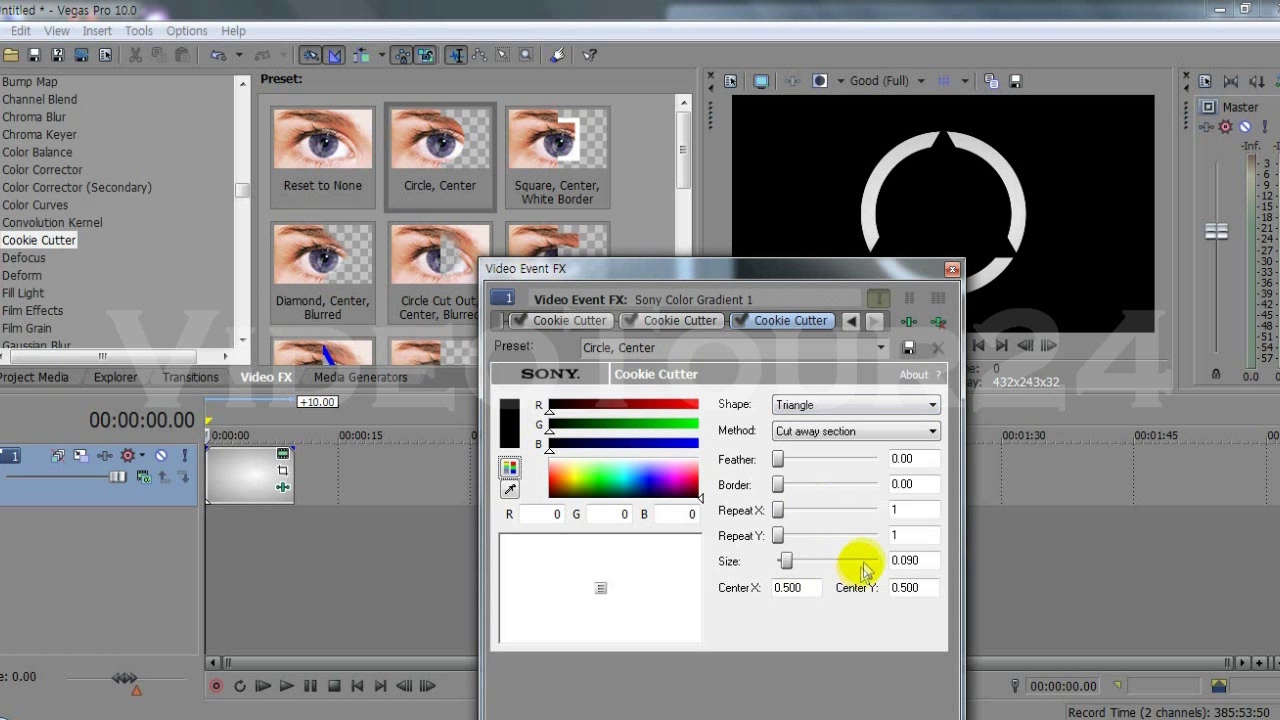
pyautogui.click(952, 271)
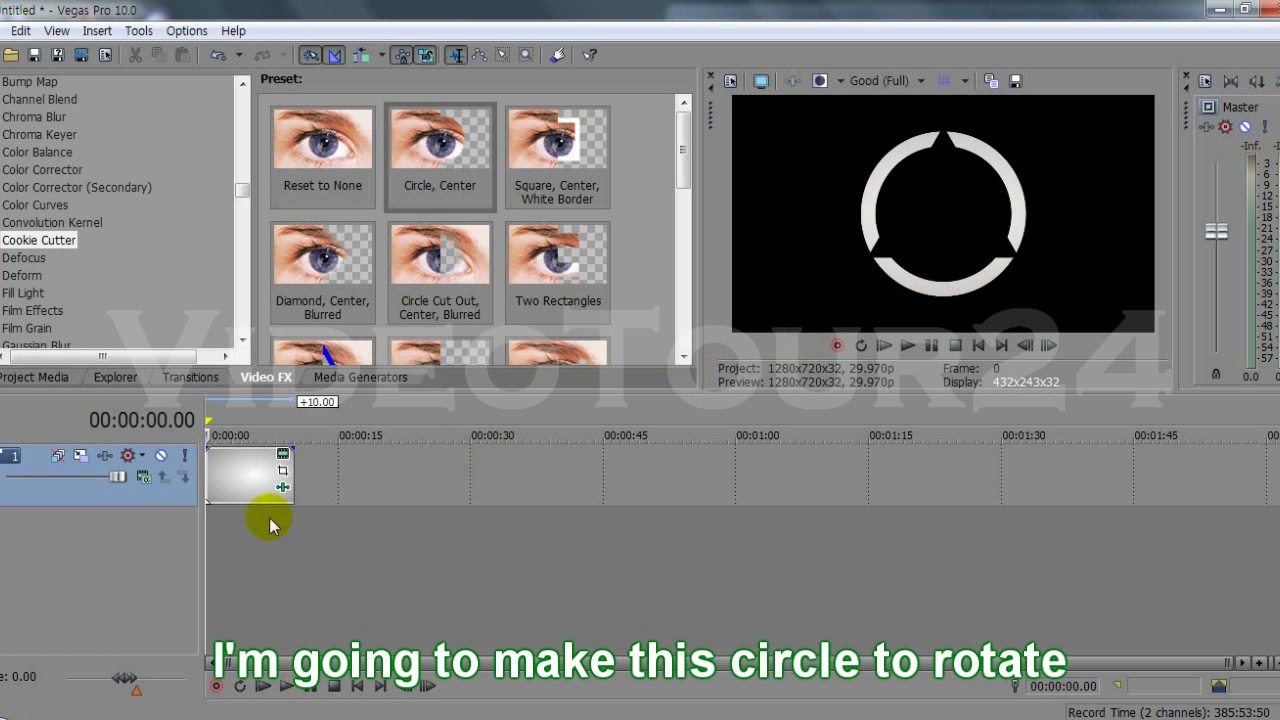
# Open Track Motion for track 1 and keyframe a rotation angle of -360 at 1 second.
pyautogui.click(80, 461)
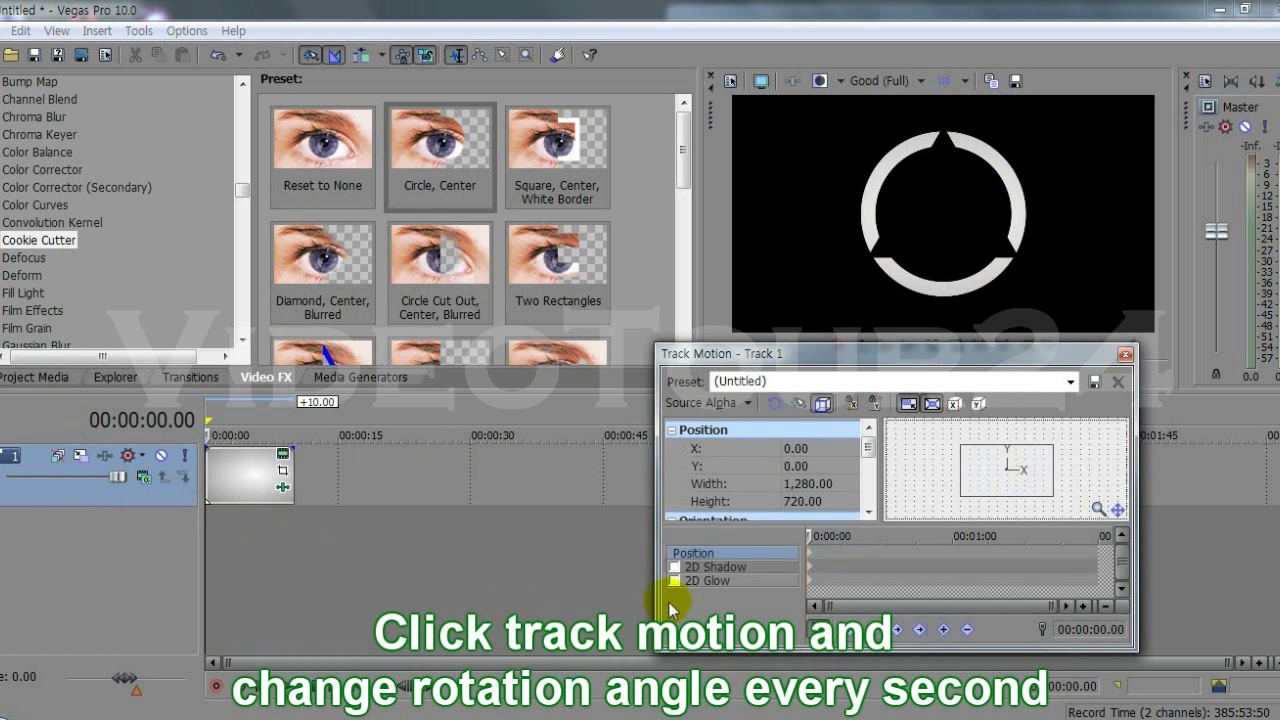
pyautogui.moveTo(870, 451); pyautogui.dragTo(867, 484)
pyautogui.scroll(3, 851, 606)
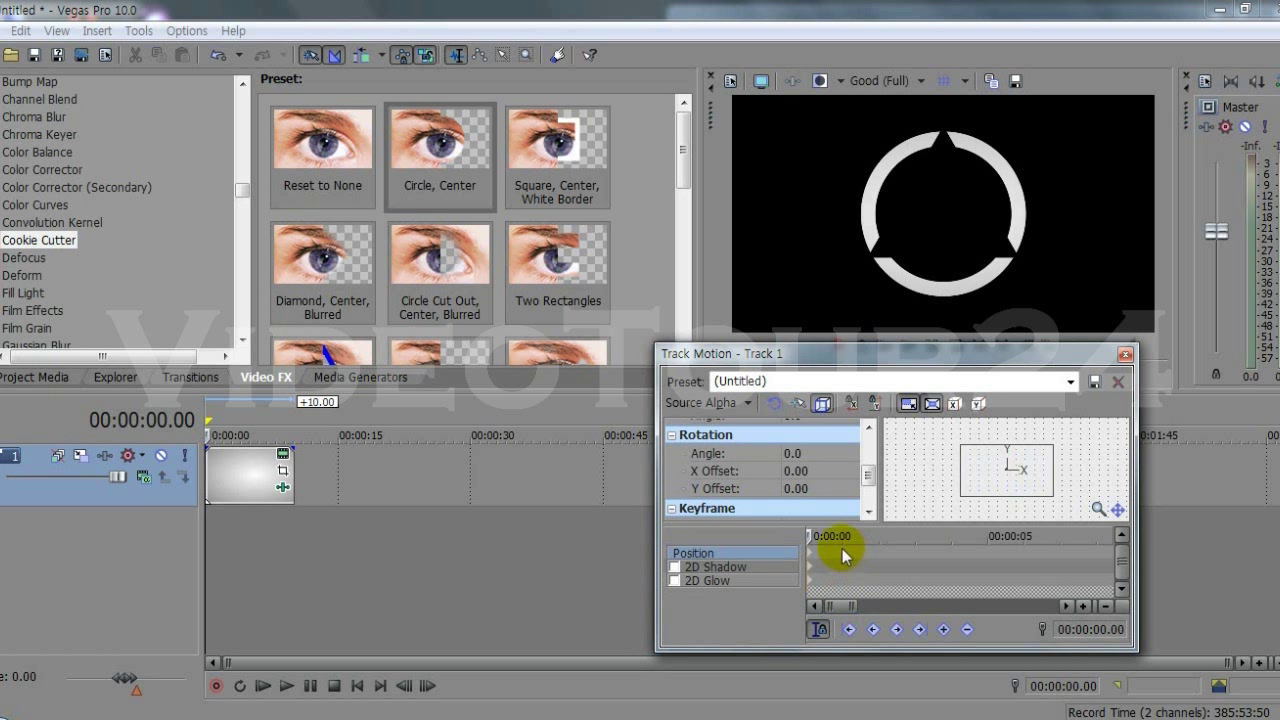
pyautogui.click(845, 553)
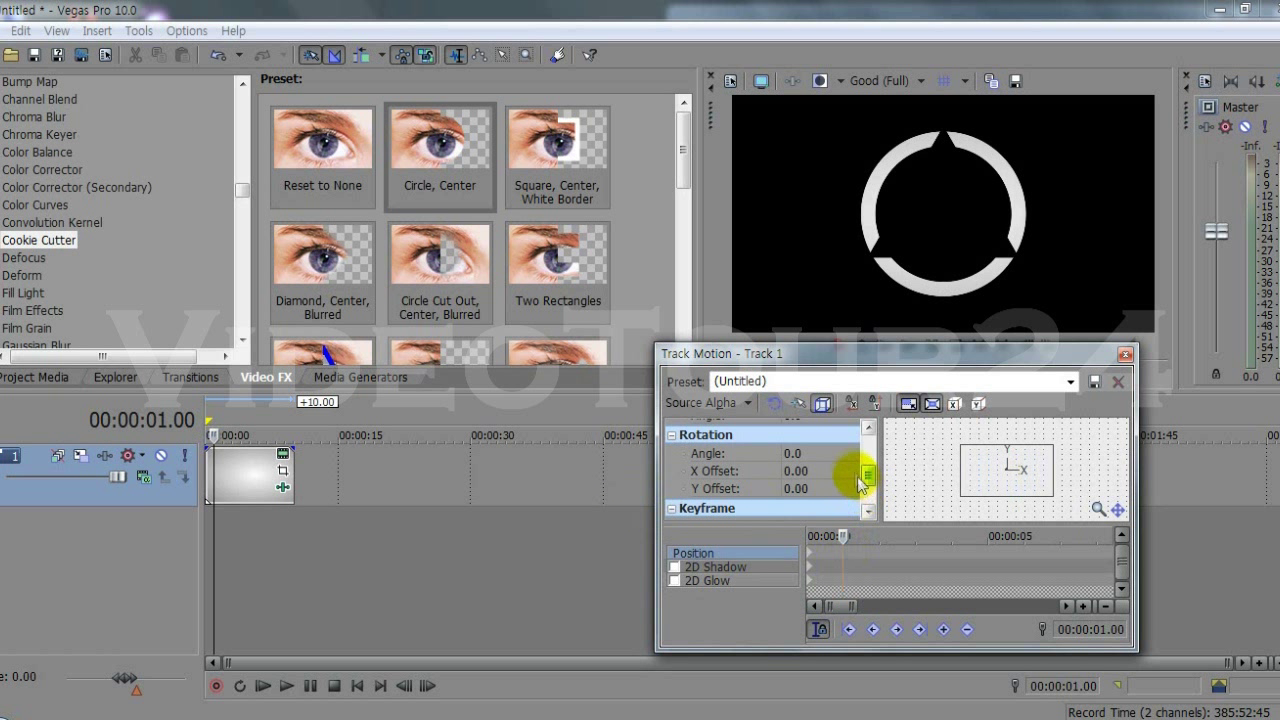
pyautogui.click(830, 455)
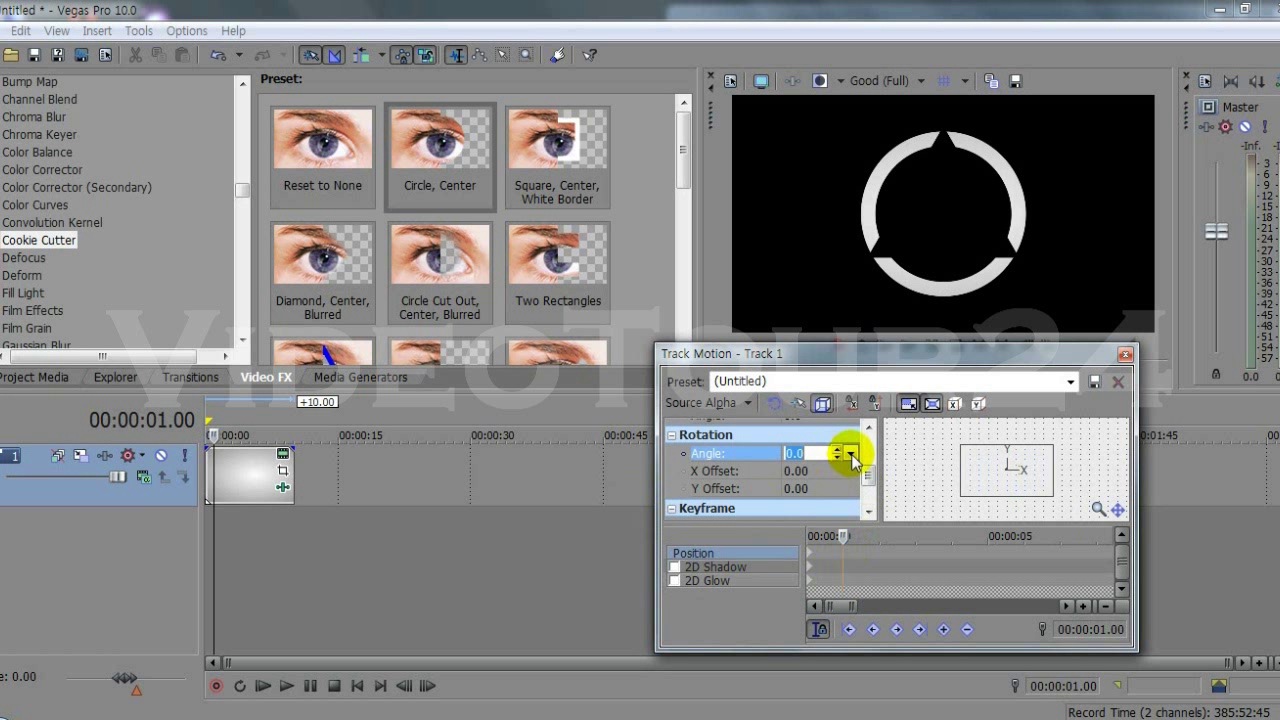
pyautogui.write('-360')
pyautogui.press('Return')
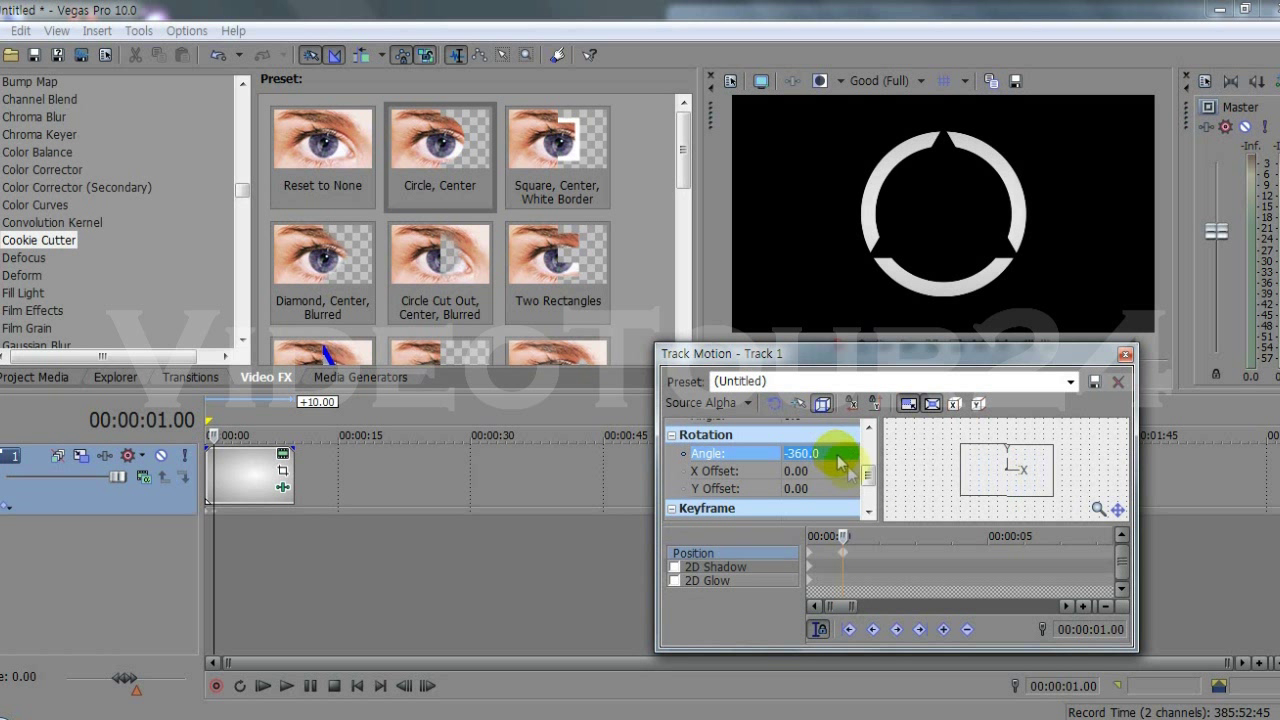
# Keyframe the track's rotation angle at -720 at 2 seconds and -1080 at 3 seconds.
pyautogui.click(879, 548)
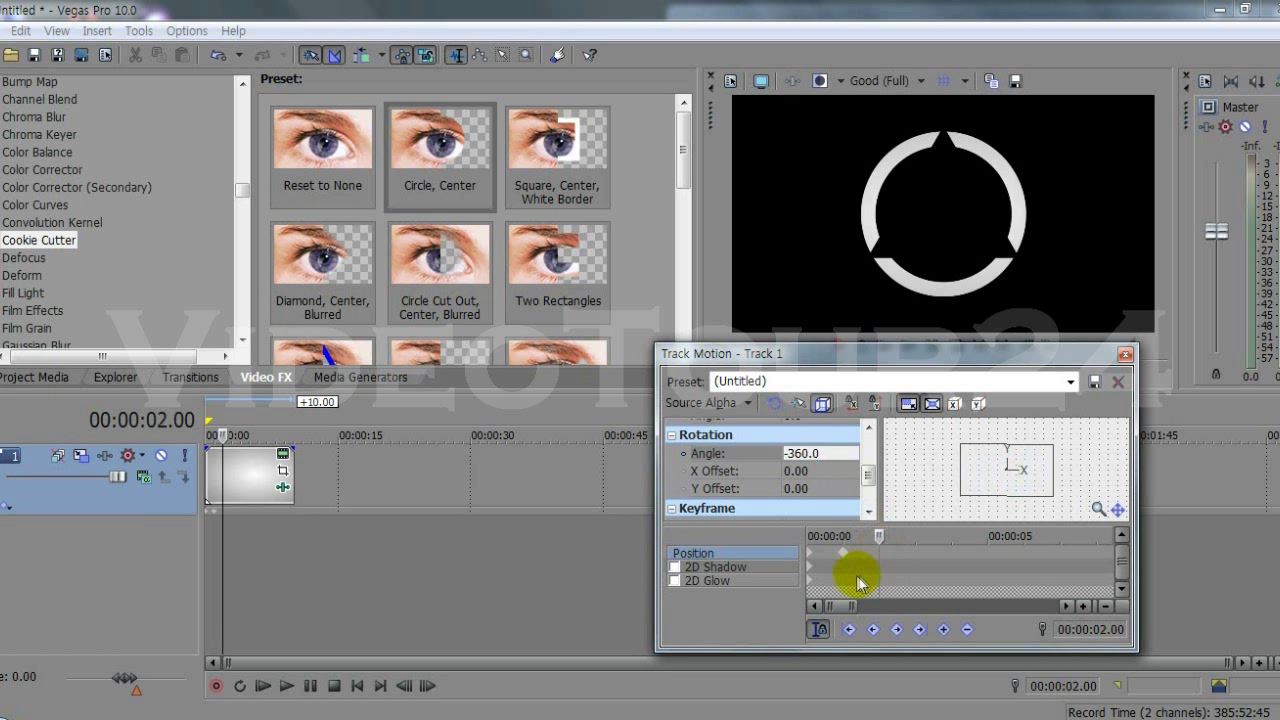
pyautogui.click(837, 458)
pyautogui.write('-7')
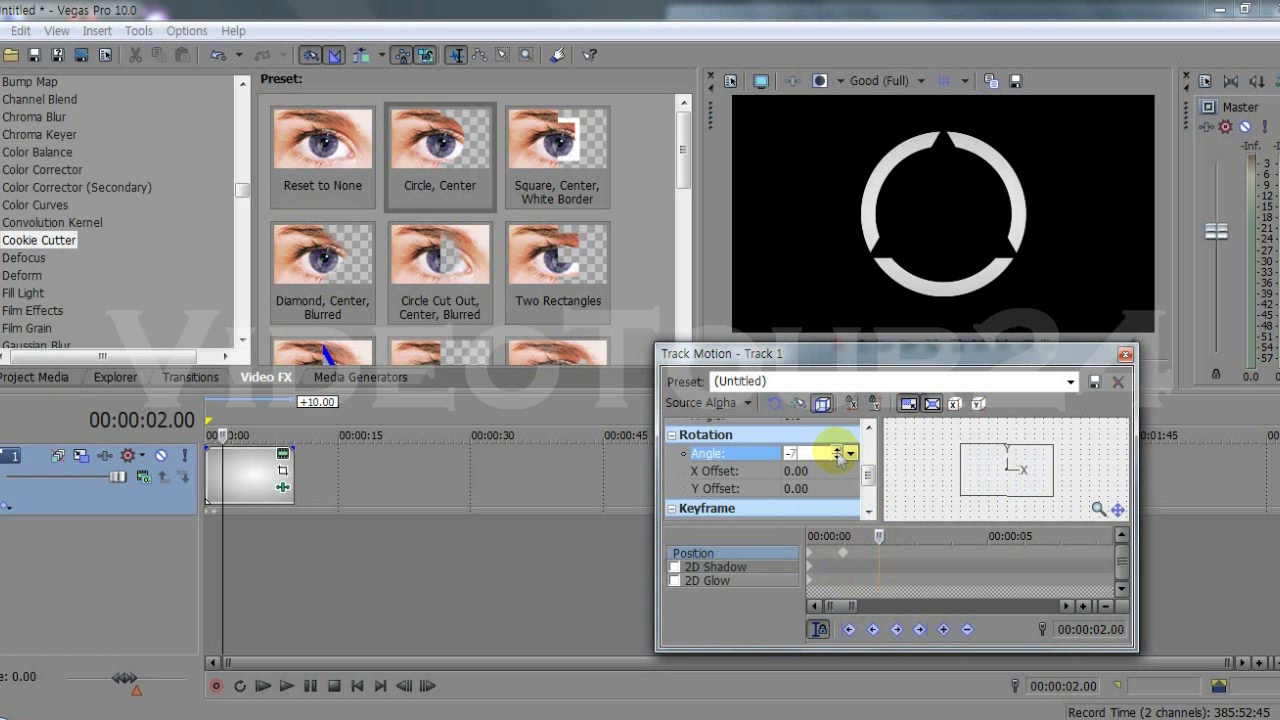
pyautogui.press('Return')
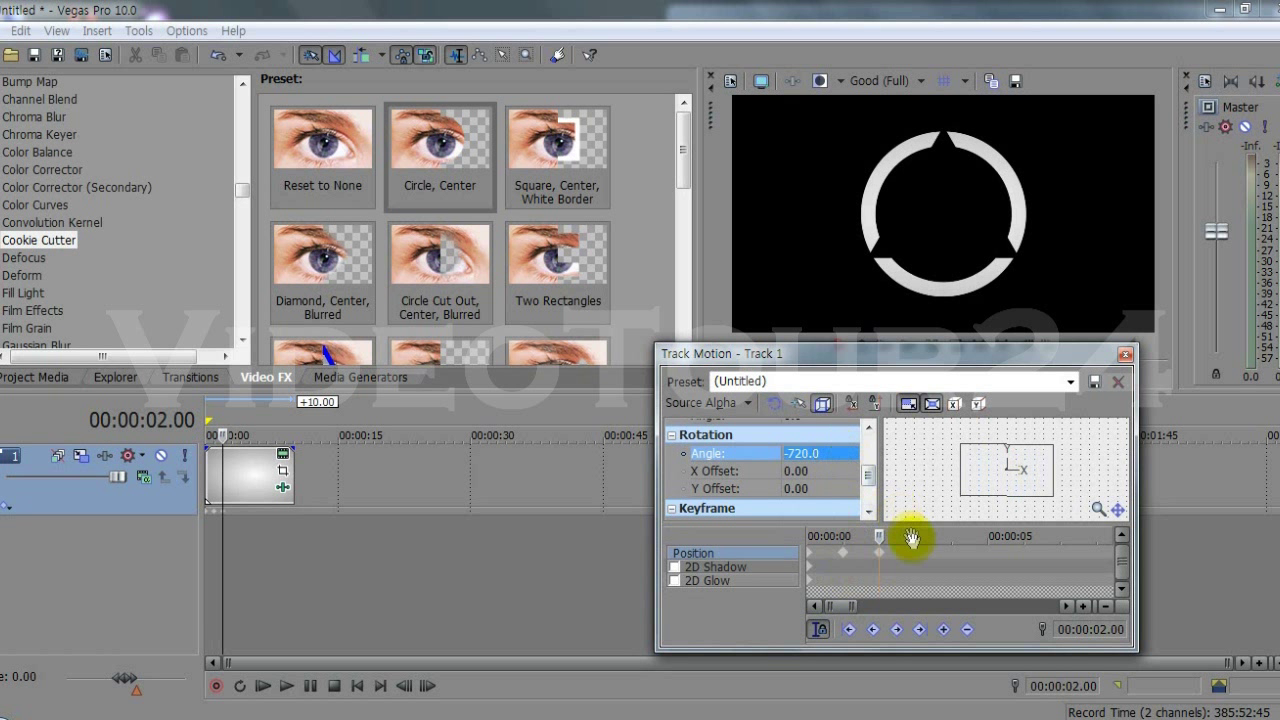
pyautogui.click(915, 549)
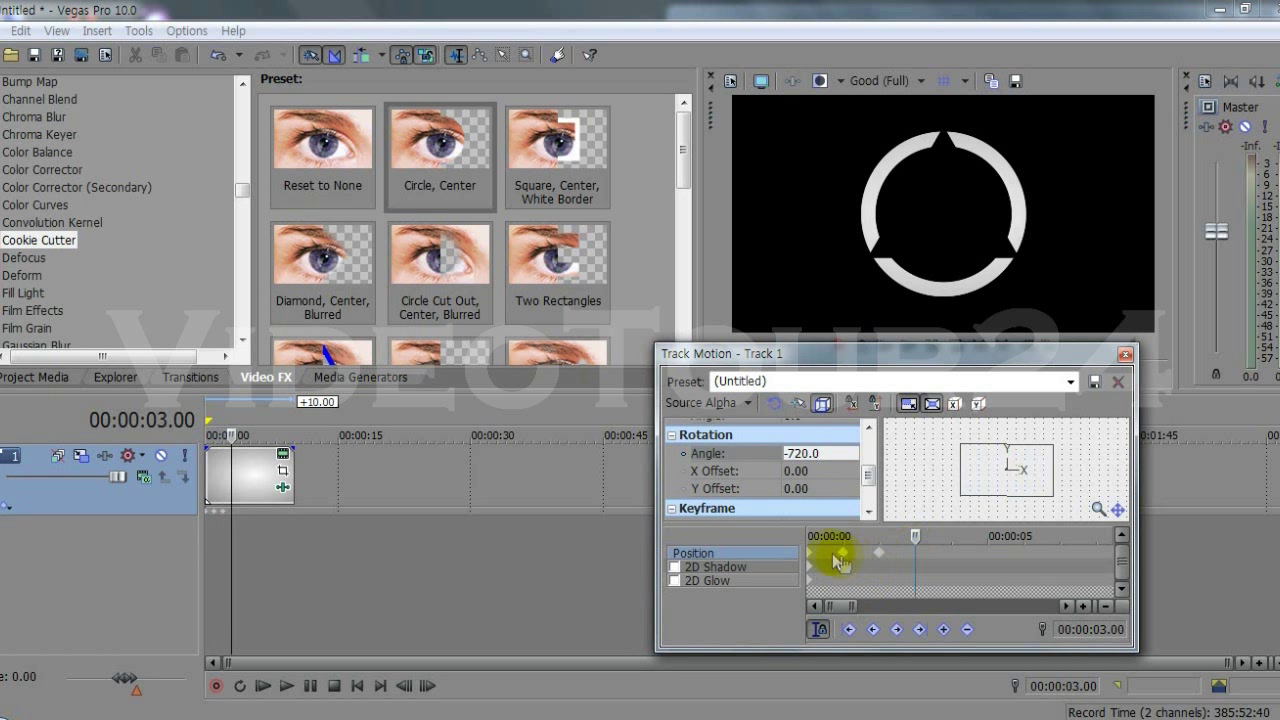
pyautogui.click(810, 455)
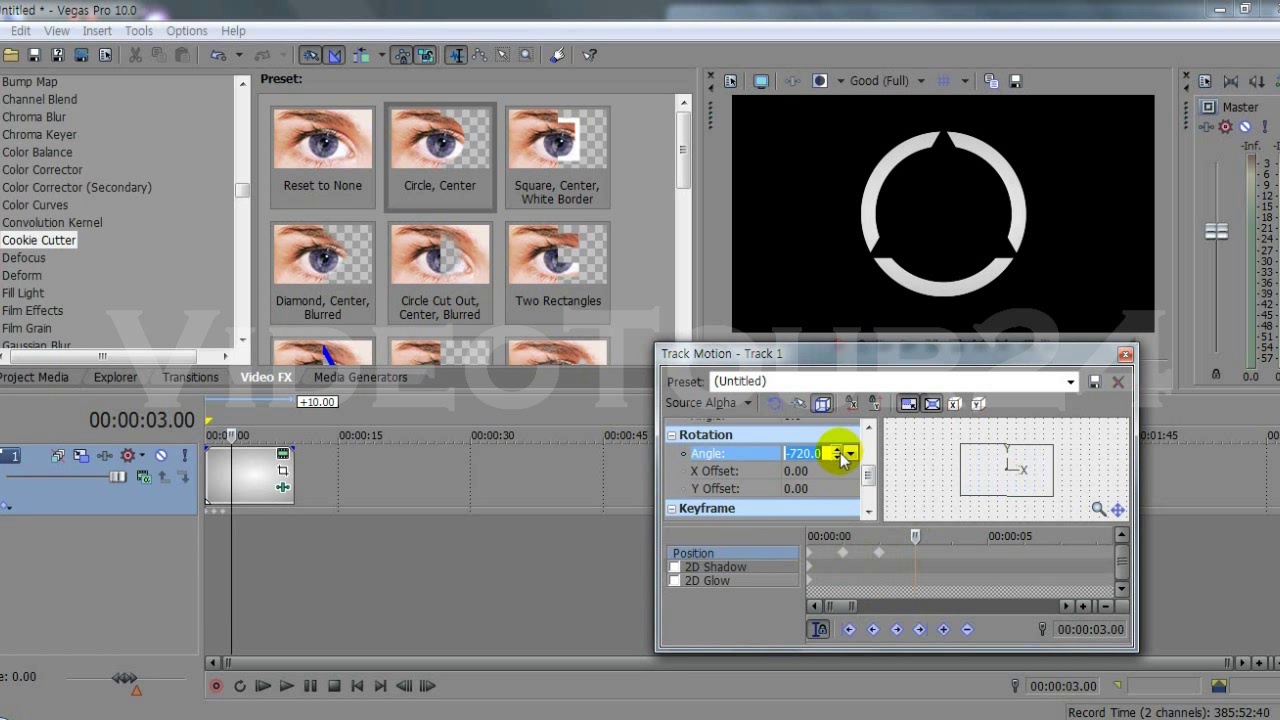
pyautogui.write('-1080')
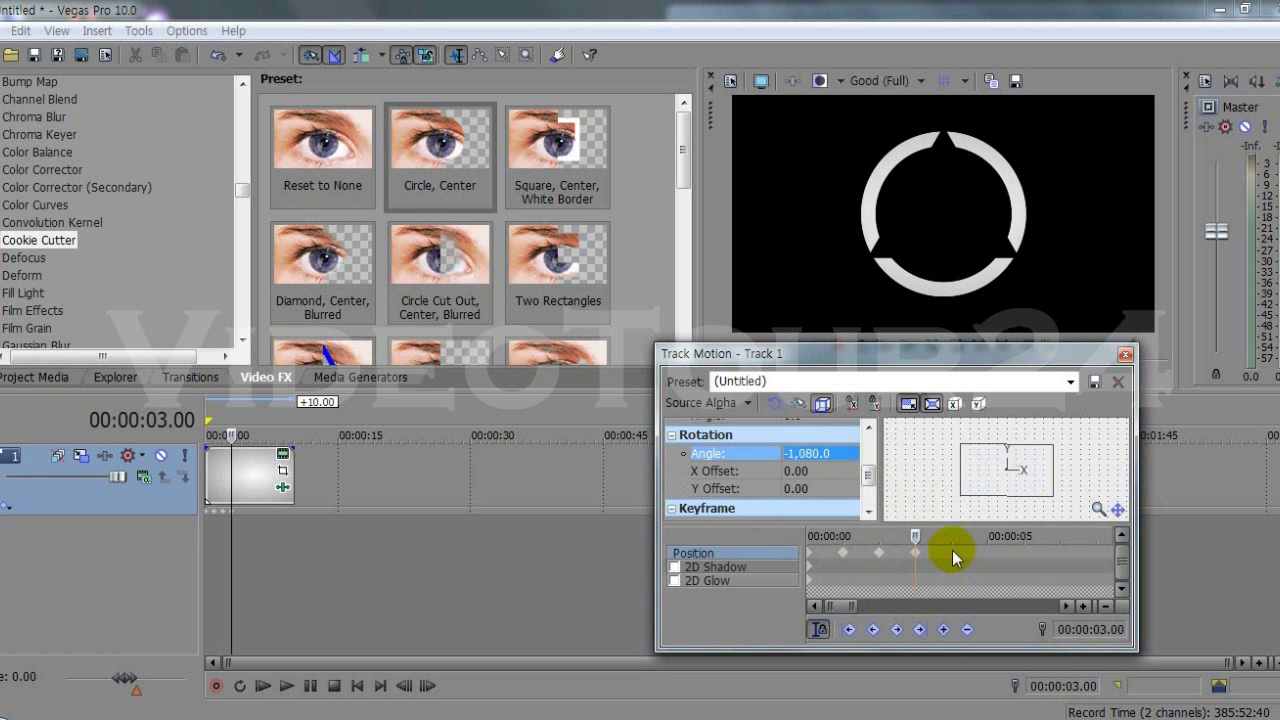
# Keyframe the track's rotation angle at -1440 at 4 seconds and -1800 at 5 seconds, and close Track Motion.
pyautogui.click(952, 558)
pyautogui.click(950, 556)
pyautogui.click(849, 459)
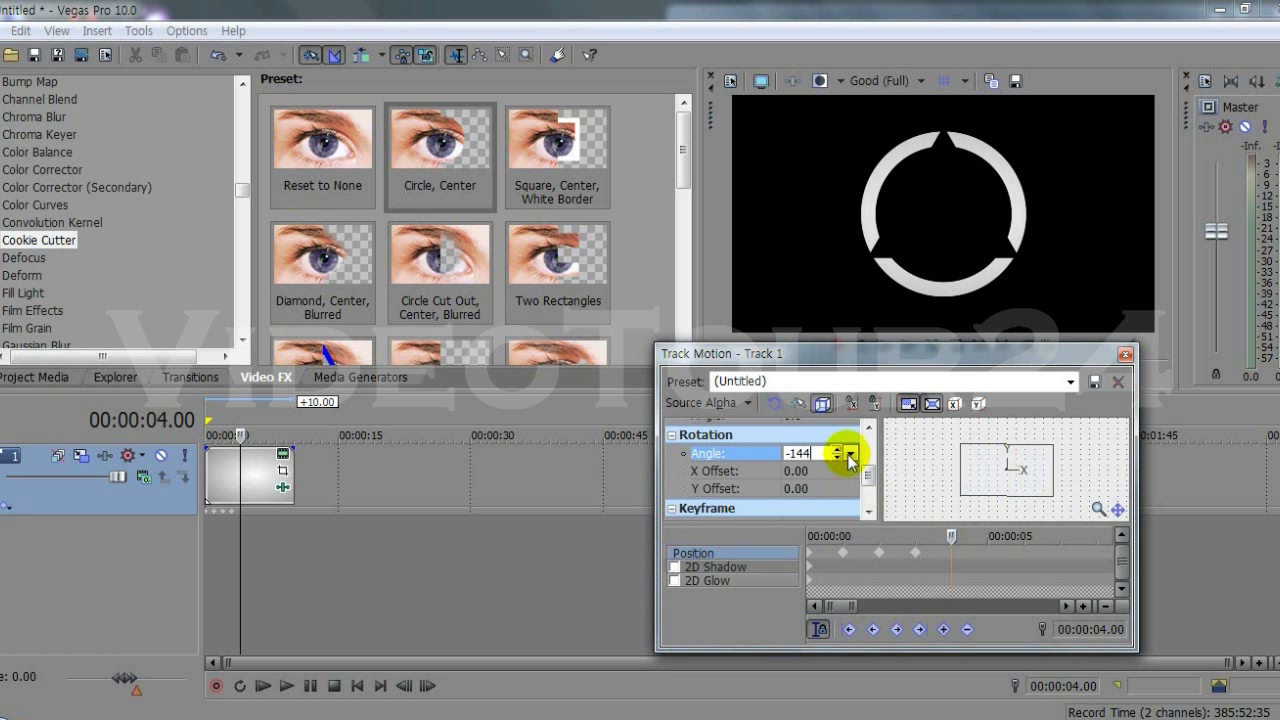
pyautogui.press('Return')
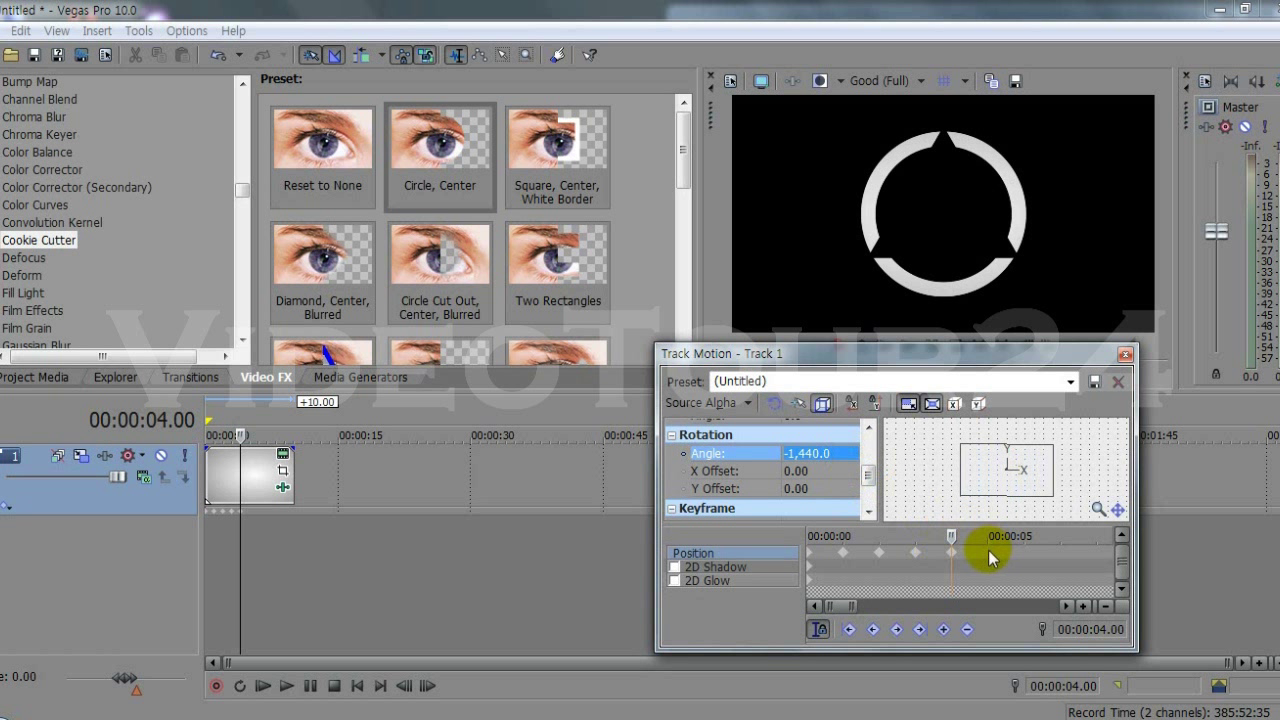
pyautogui.click(987, 549)
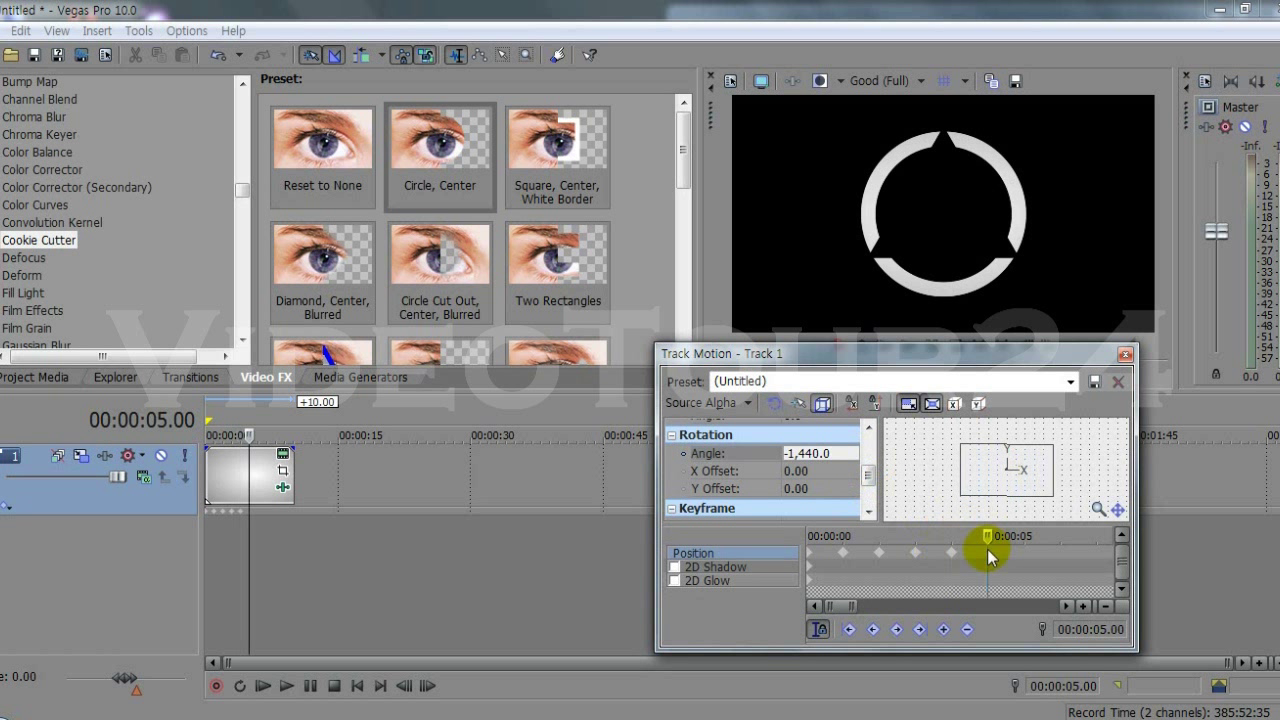
pyautogui.click(851, 459)
pyautogui.write('-')
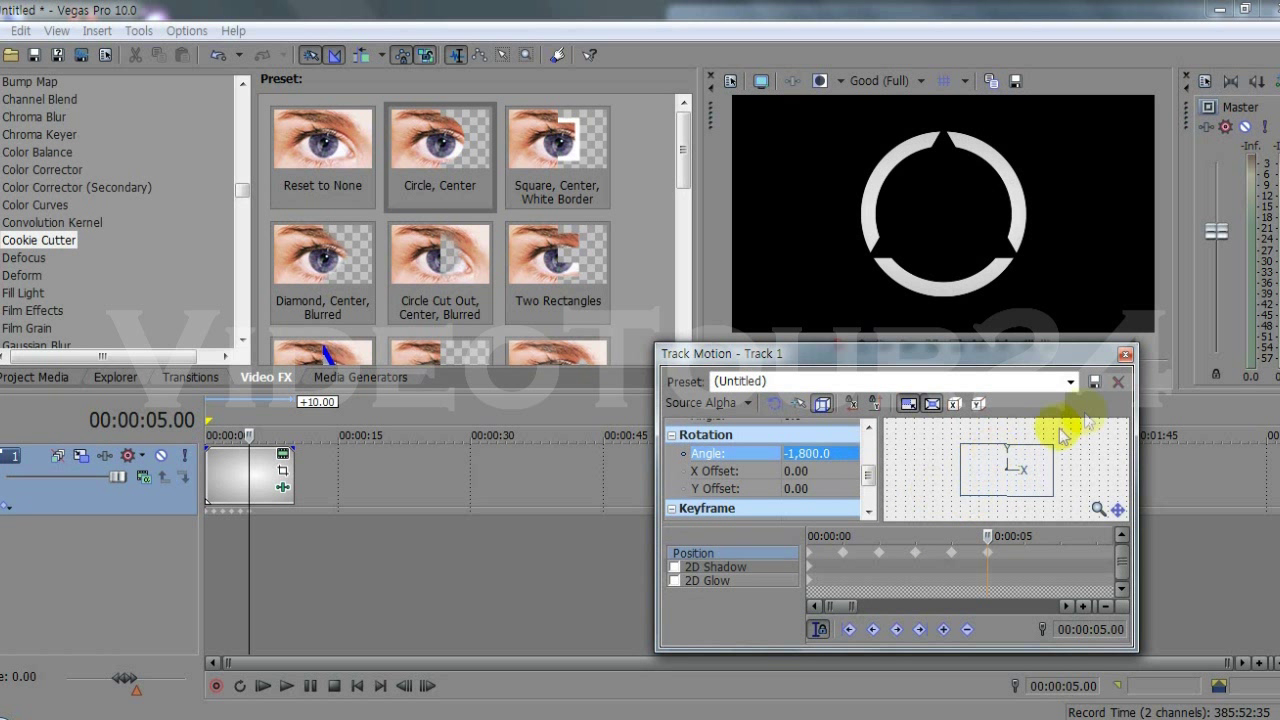
pyautogui.click(1125, 353)
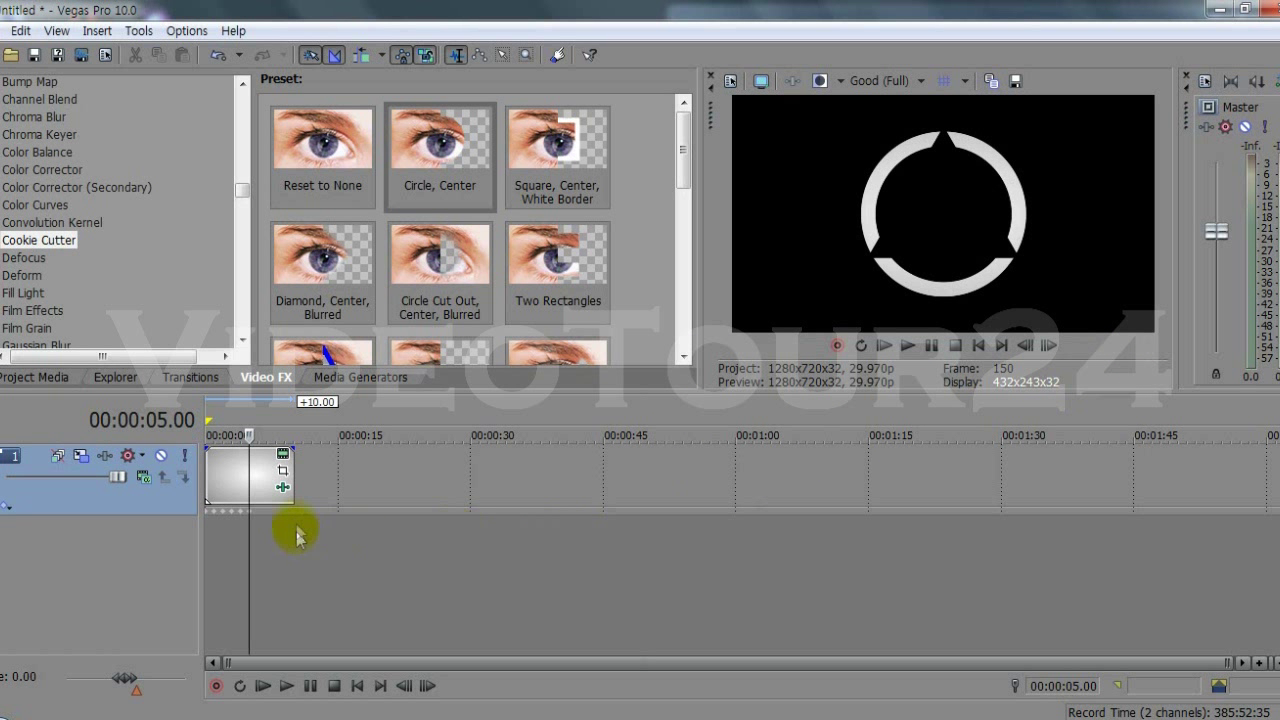
# Trim the gradient event to end at 5 seconds and return the playhead to the project start.
pyautogui.moveTo(288, 478); pyautogui.dragTo(251, 486)
pyautogui.scroll(4, 263, 548)
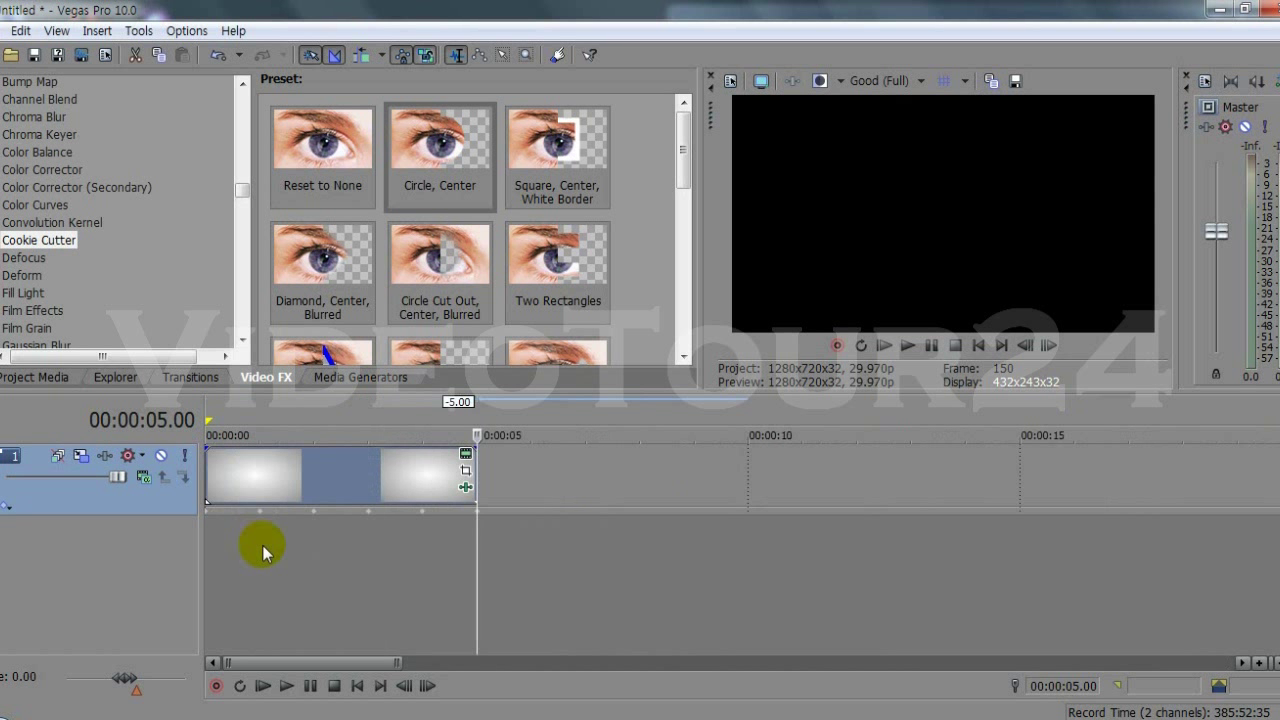
pyautogui.click(358, 688)
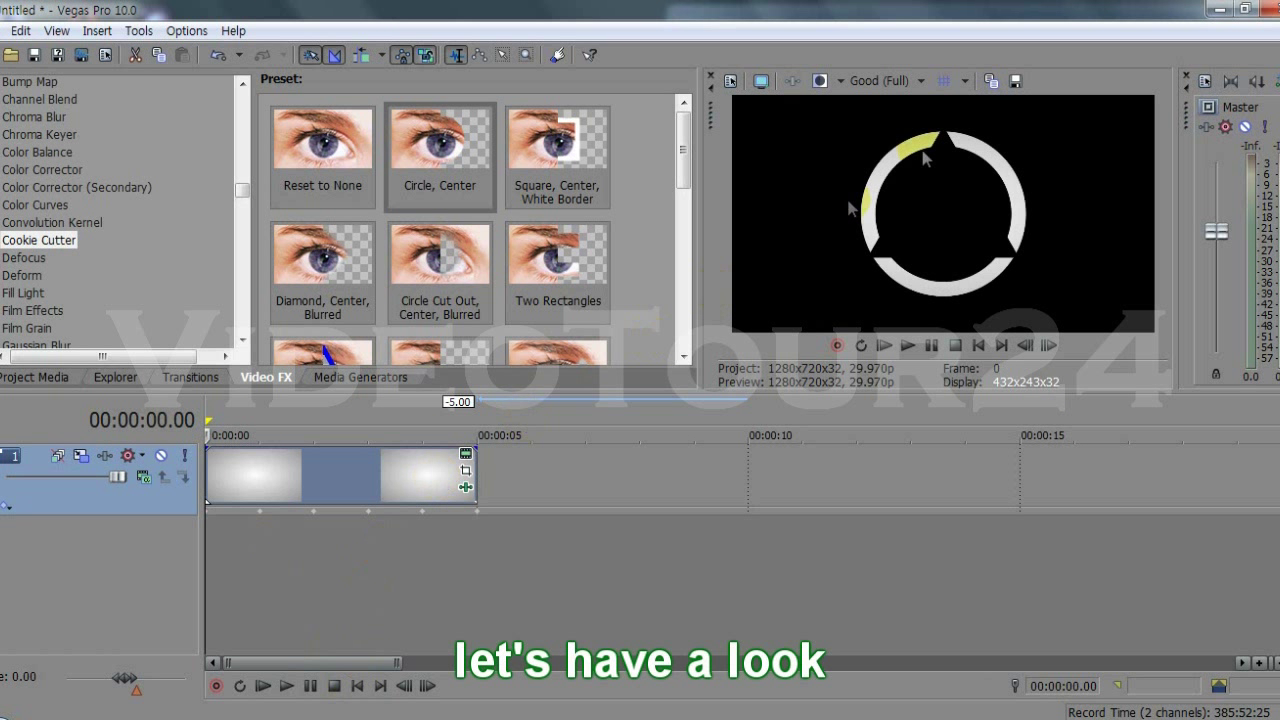
# Lower the video preview quality to Preview (Auto) and play the rotating ring animation from the start.
pyautogui.click(878, 81)
pyautogui.moveTo(895, 124)
pyautogui.click(980, 122)
pyautogui.press('space')
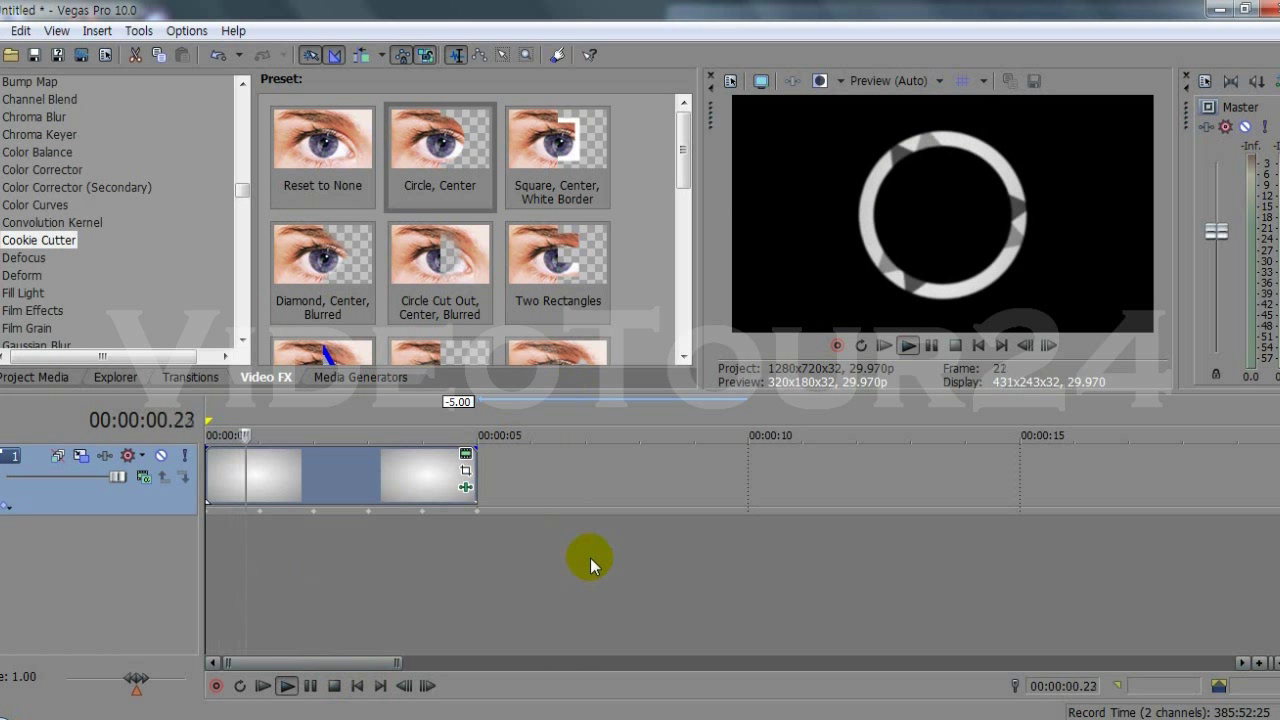
pyautogui.press('space')
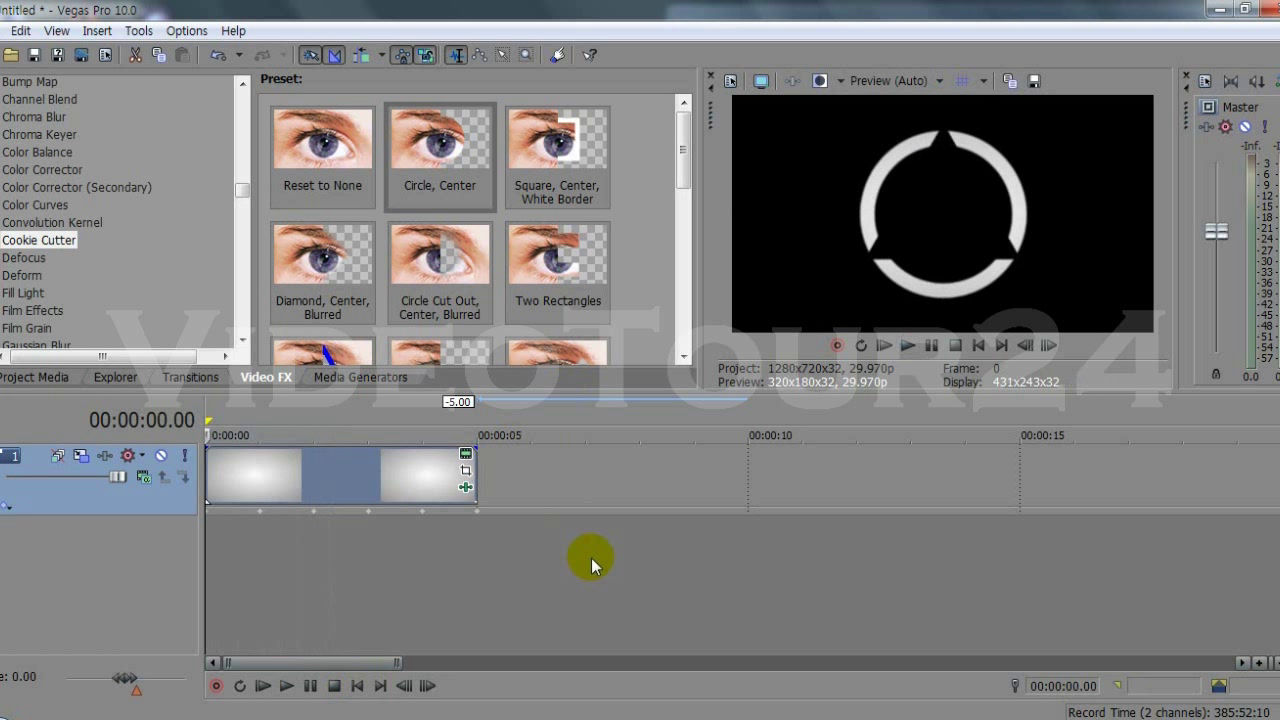
# Raise the video preview quality to Good (Full).
pyautogui.click(908, 82)
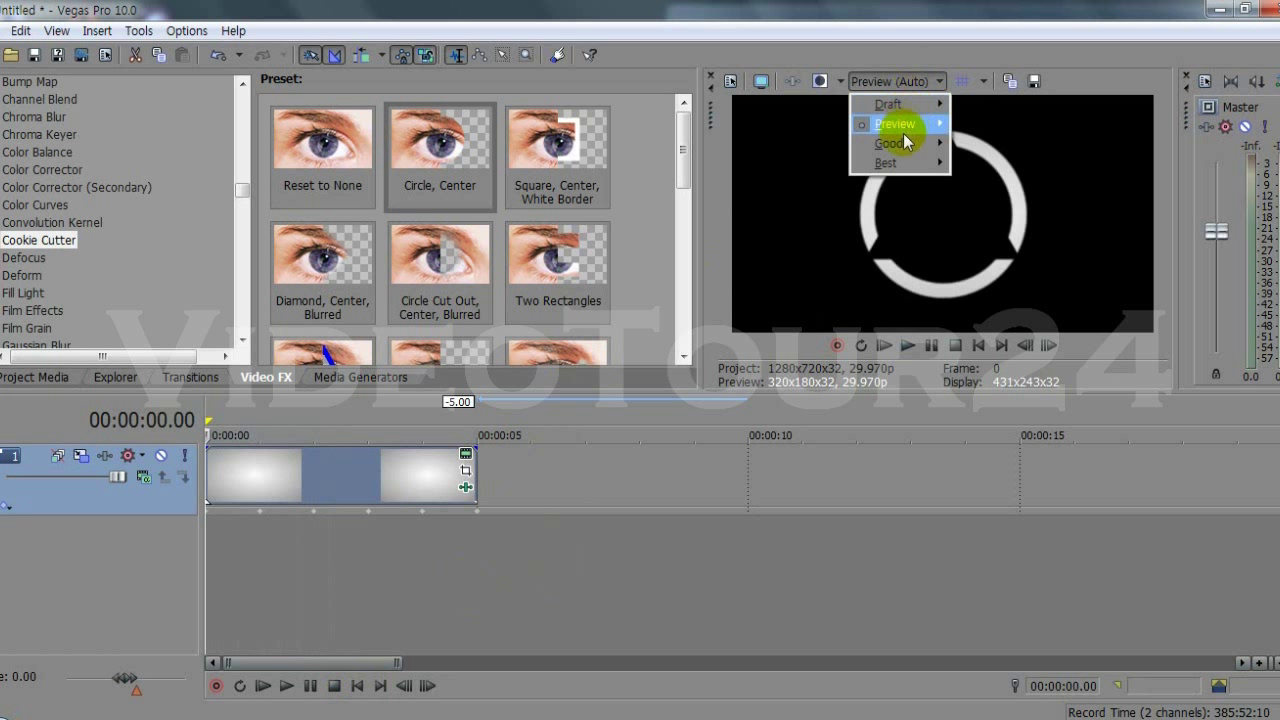
pyautogui.click(988, 145)
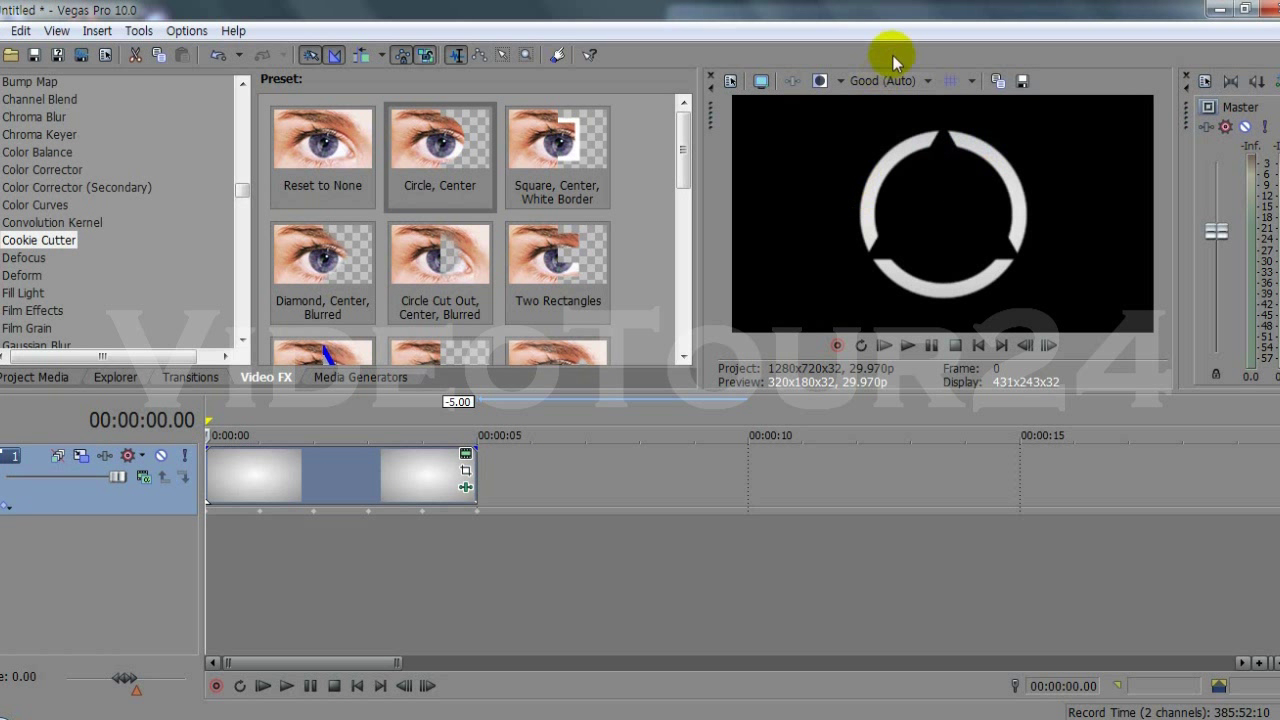
pyautogui.click(900, 81)
pyautogui.moveTo(904, 140)
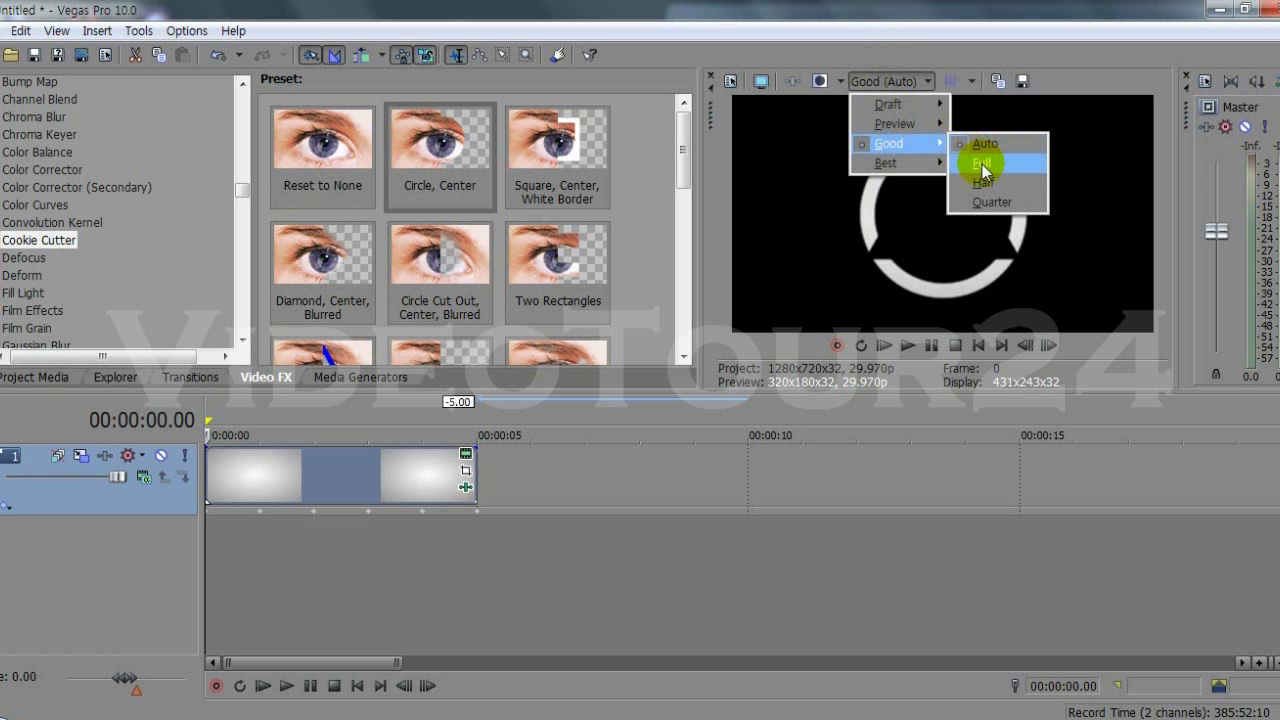
pyautogui.click(983, 163)
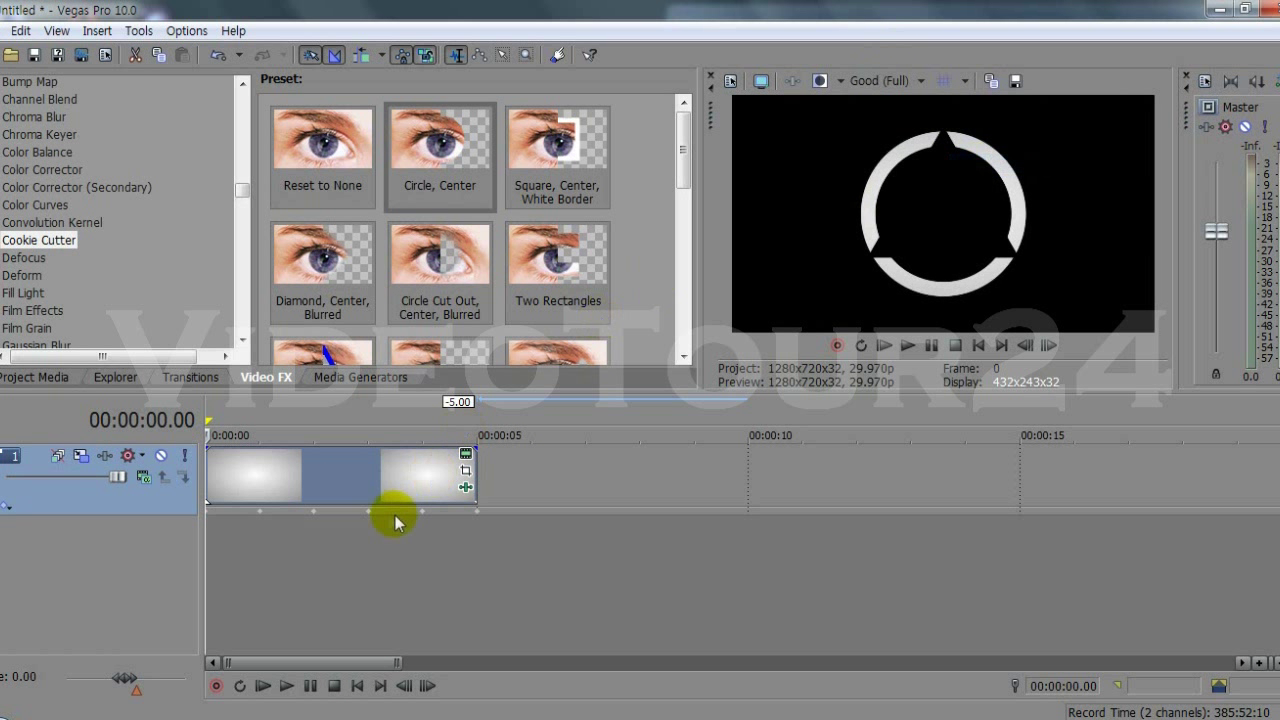
# Insert a video track above the ring and add a solid color event at its start, coloured pink with RGB 255, 137, 150.
pyautogui.rightClick(152, 503)
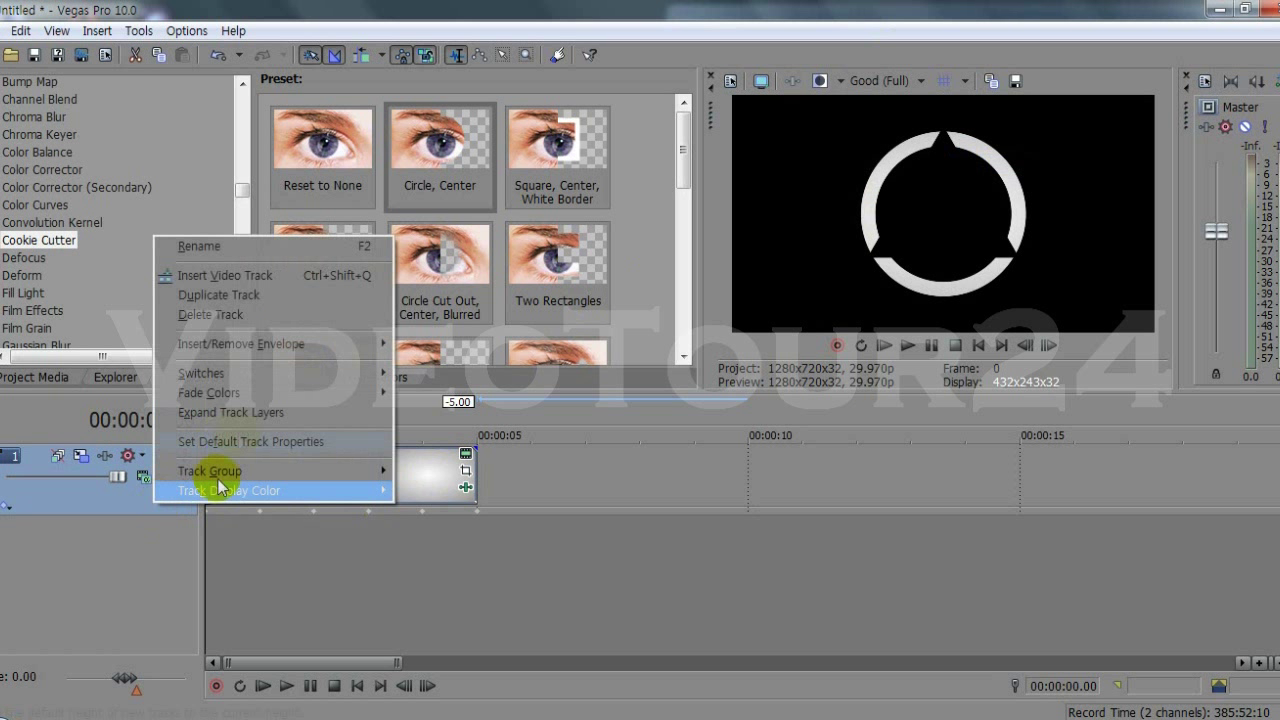
pyautogui.click(262, 277)
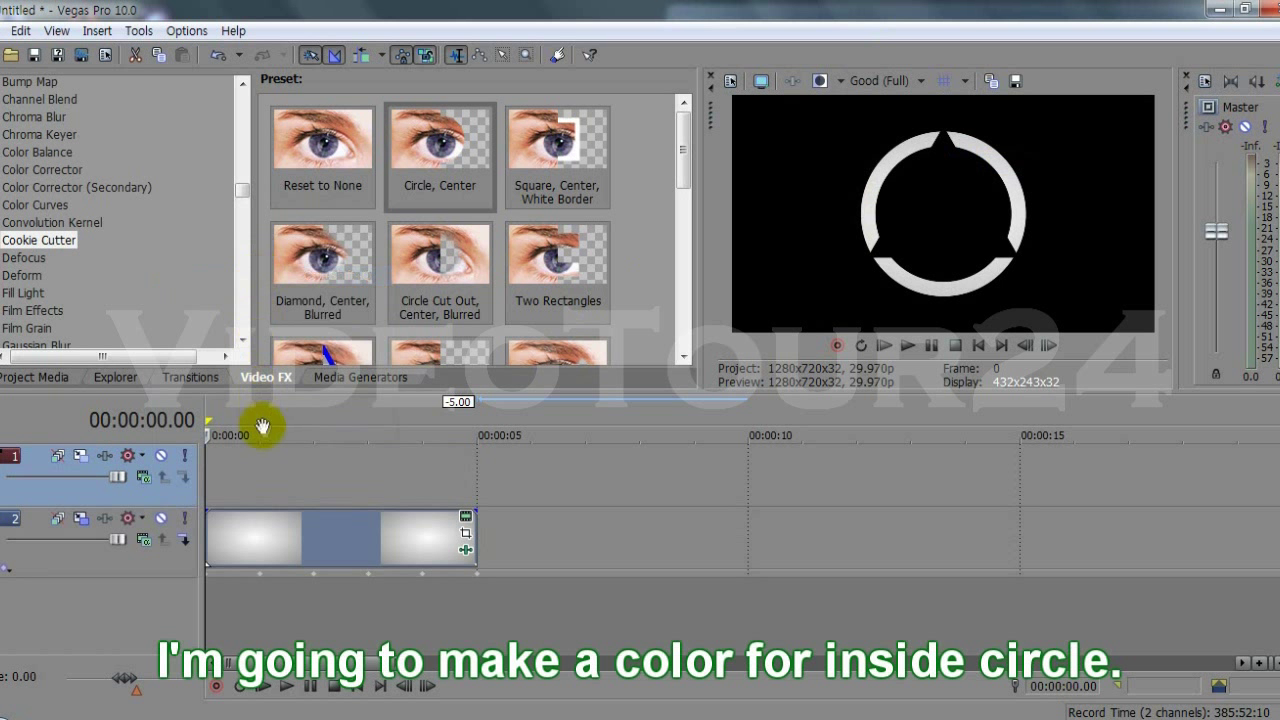
pyautogui.click(350, 380)
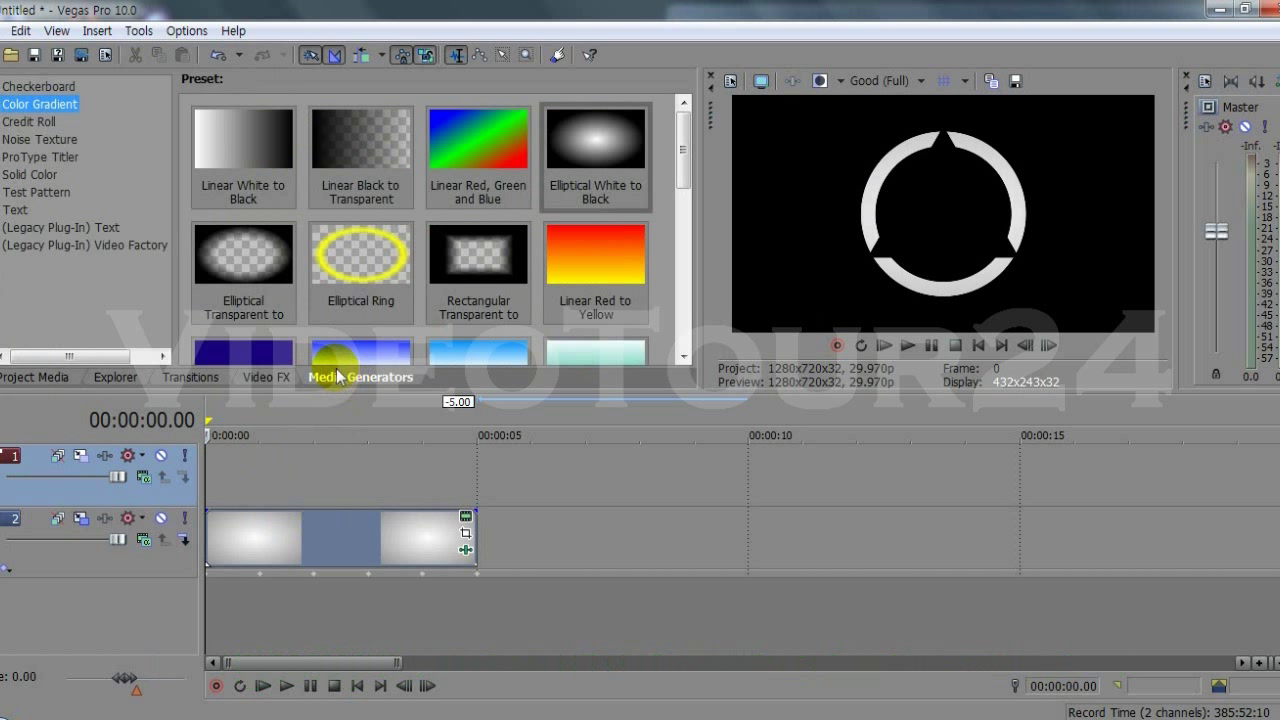
pyautogui.click(30, 176)
pyautogui.moveTo(472, 145); pyautogui.dragTo(189, 480)
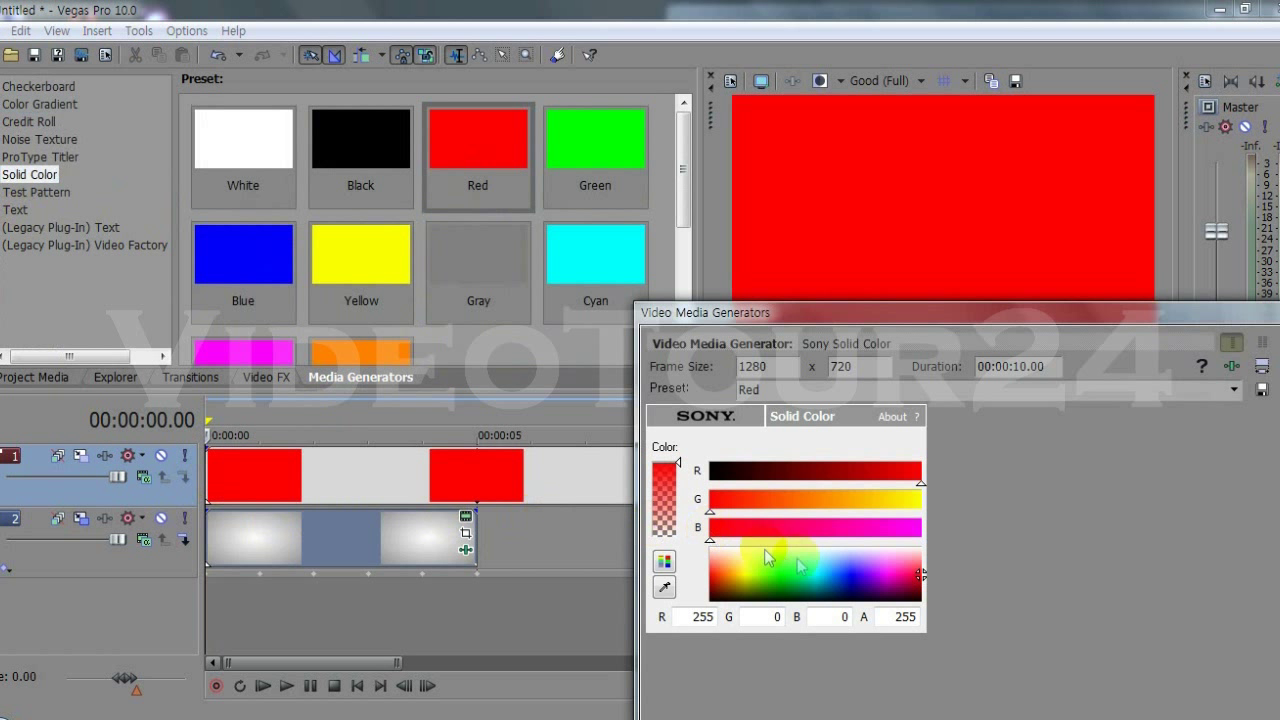
pyautogui.moveTo(923, 566); pyautogui.dragTo(917, 558)
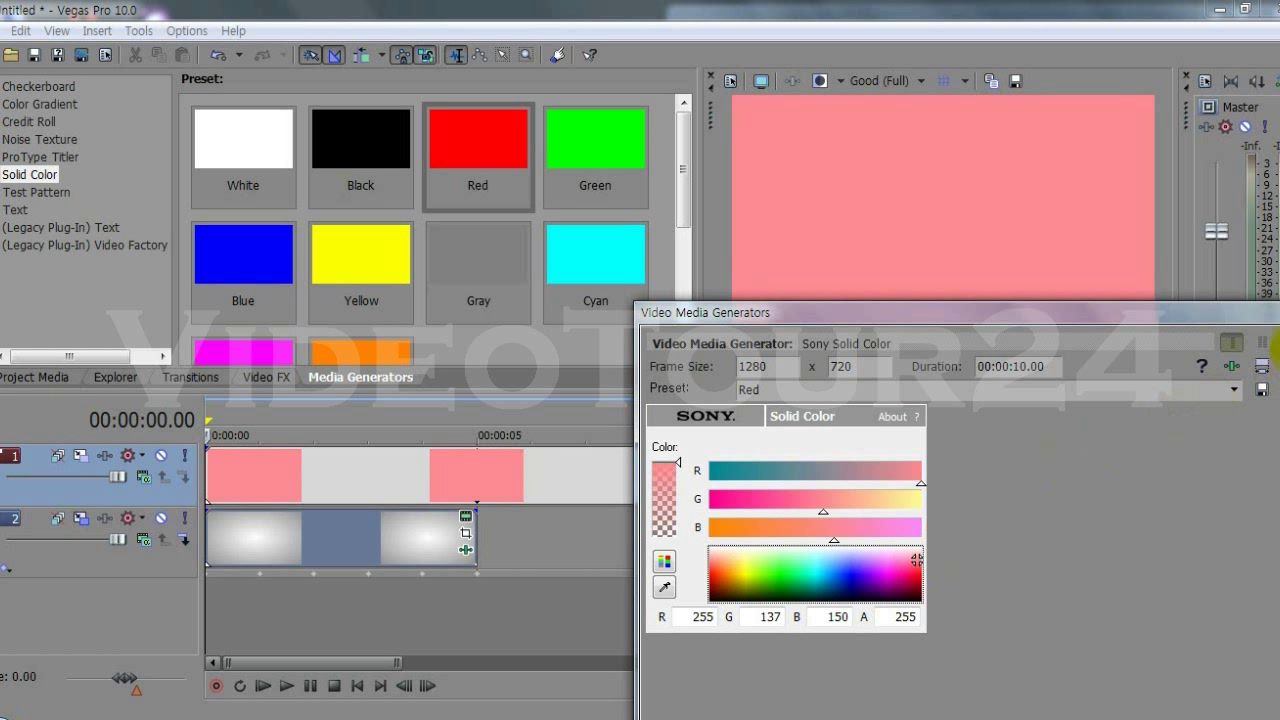
pyautogui.click(1270, 312)
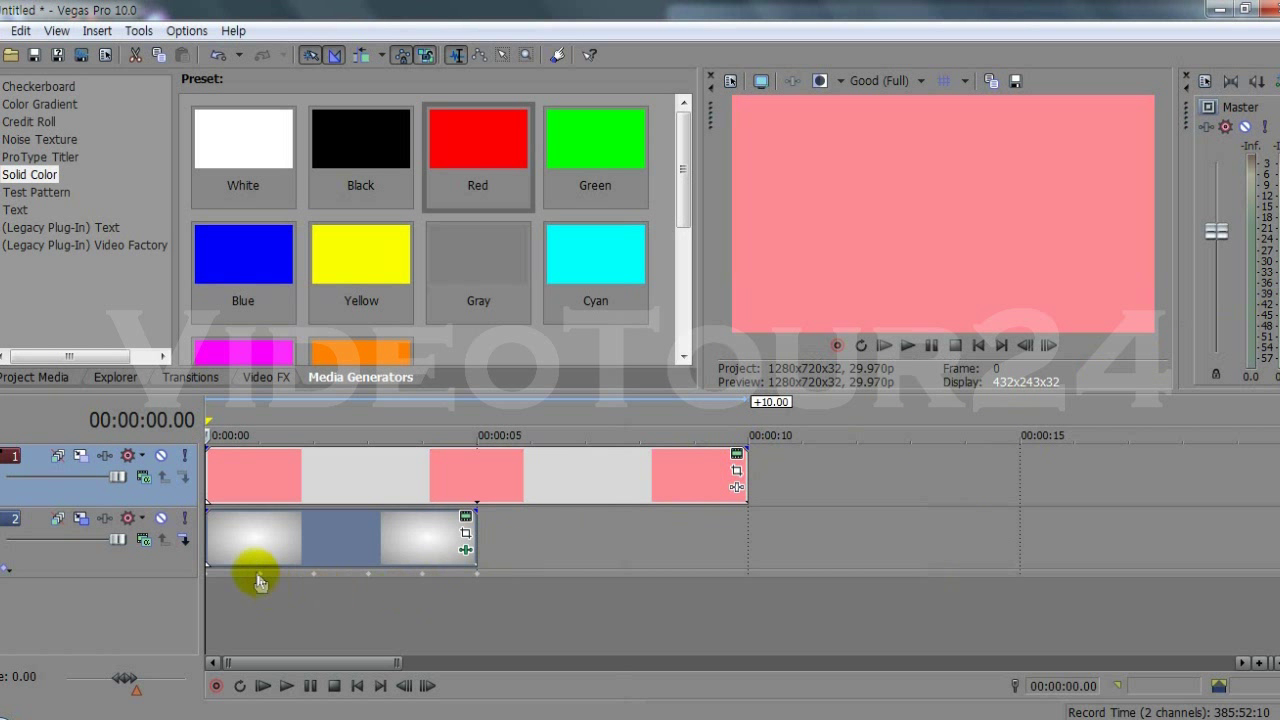
# Apply the Circle, Center Cookie Cutter with size 0.140 to the pink event and trim the event to end at 1 second.
pyautogui.click(265, 378)
pyautogui.moveTo(435, 140); pyautogui.dragTo(315, 469)
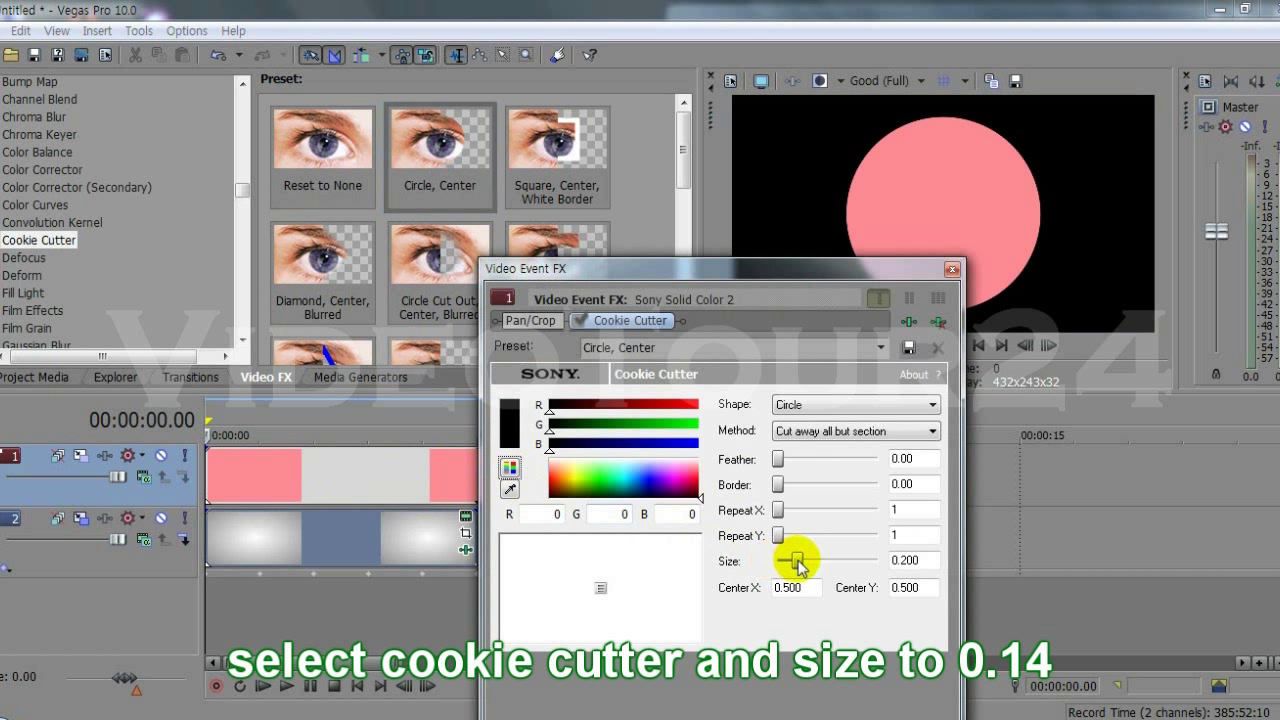
pyautogui.moveTo(795, 564); pyautogui.dragTo(792, 564)
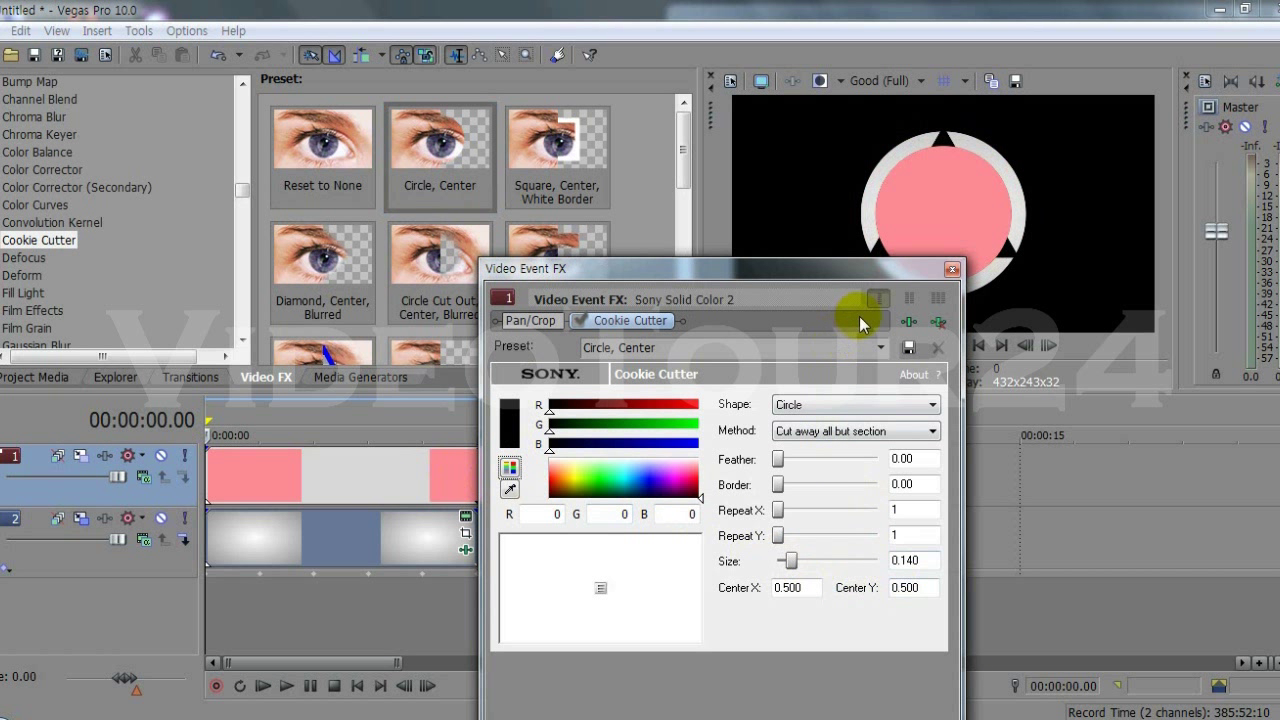
pyautogui.click(952, 270)
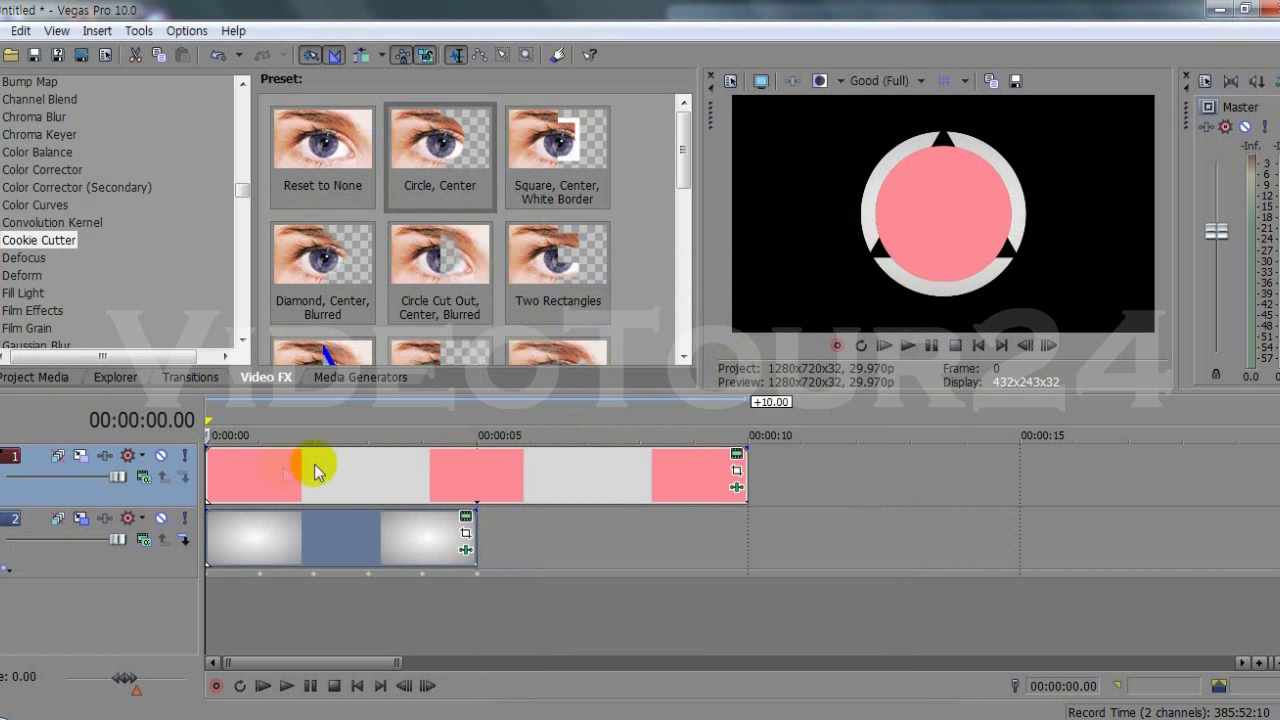
pyautogui.click(261, 580)
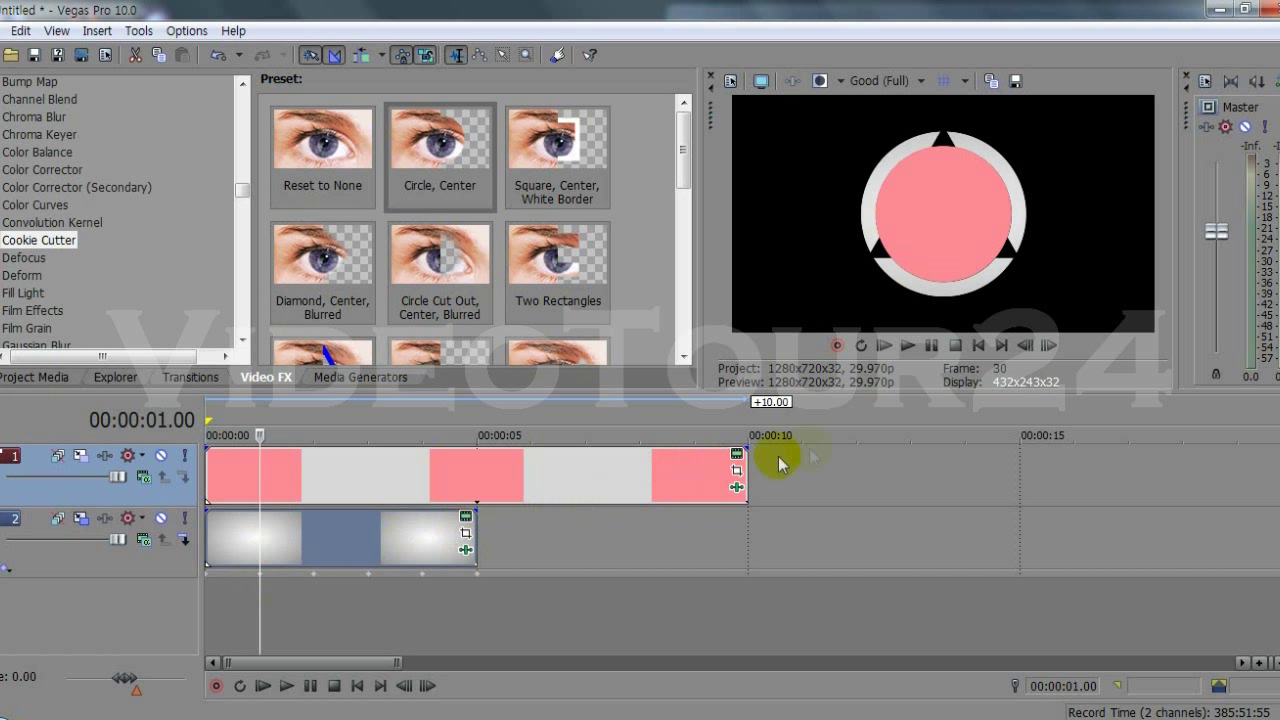
pyautogui.moveTo(748, 471); pyautogui.dragTo(262, 474)
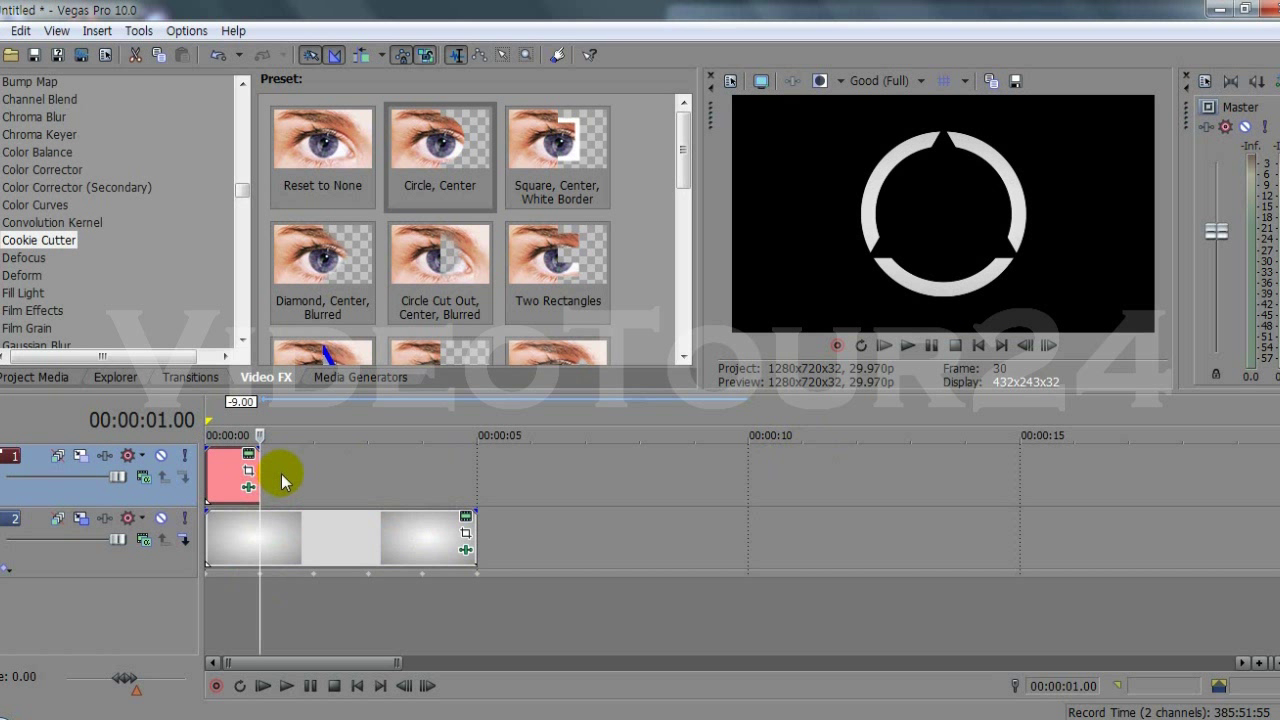
# Copy the pink event to 1 second with a new copy of its source media and recolor it purple, RGB 200, 137, 255.
pyautogui.click(228, 488)
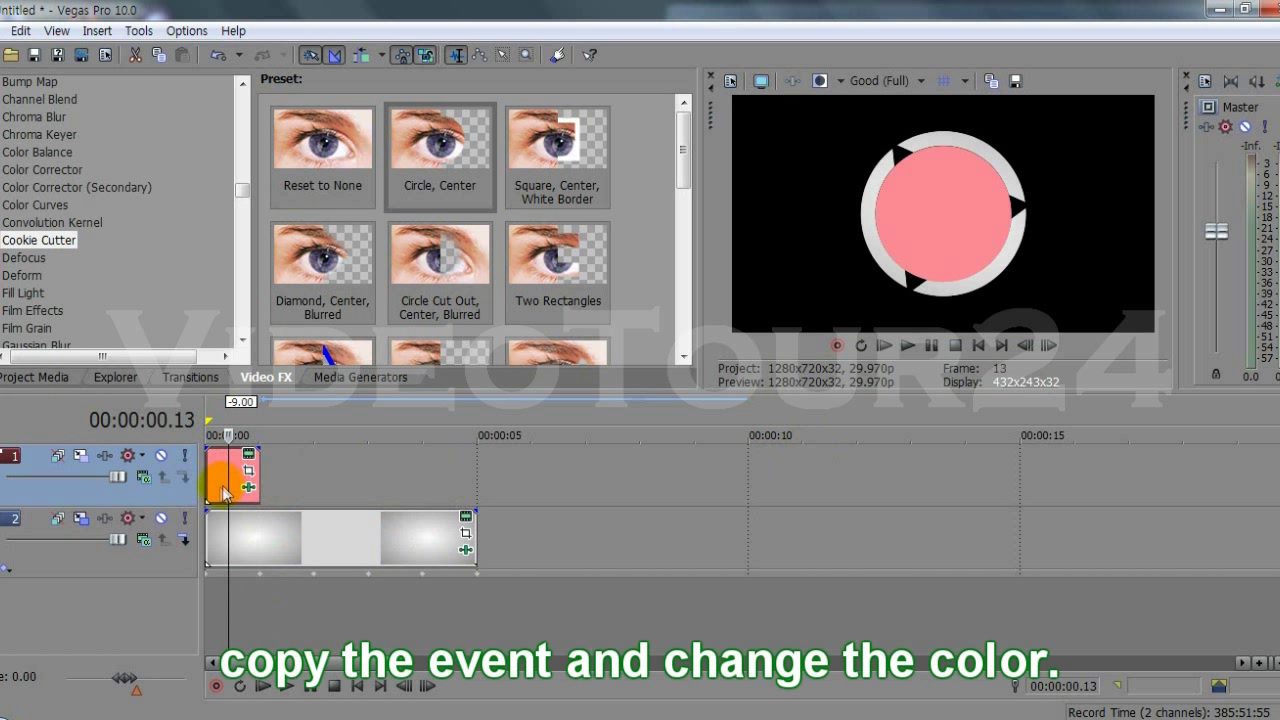
pyautogui.hotkey('ctrl', 'c')
pyautogui.hotkey('ctrl', 'v')
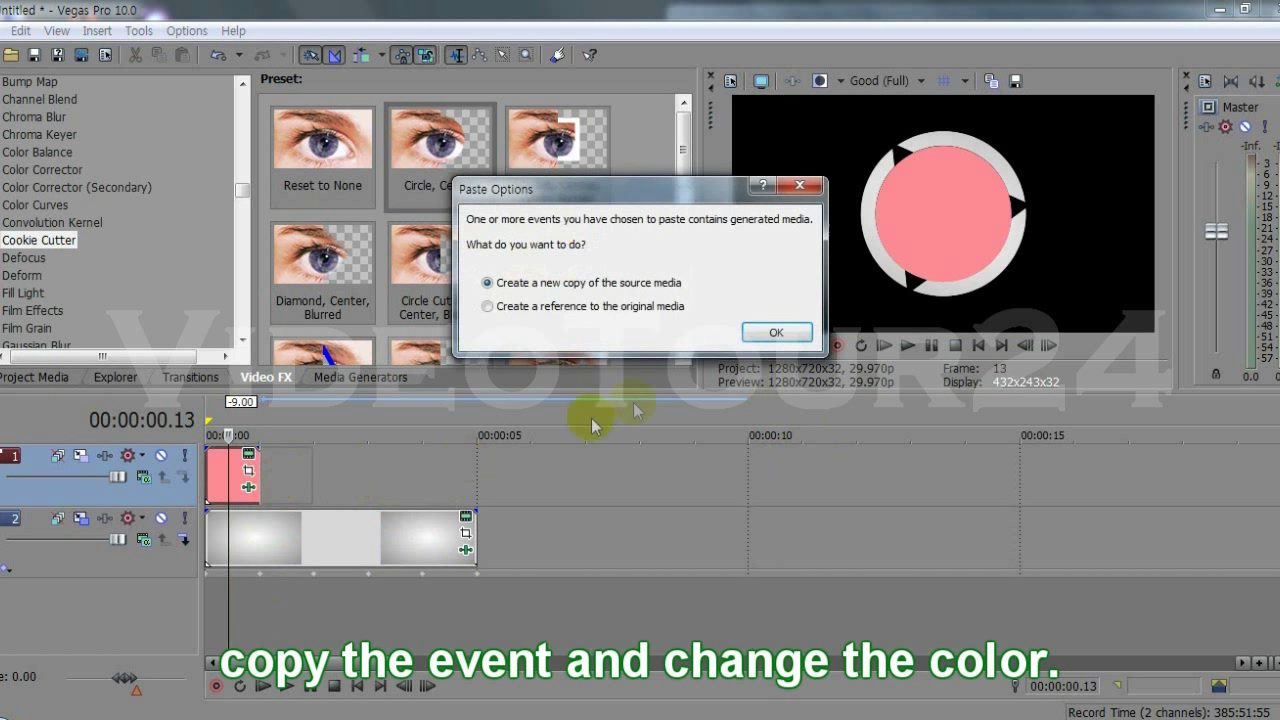
pyautogui.click(776, 333)
pyautogui.moveTo(251, 480); pyautogui.dragTo(288, 478)
pyautogui.click(283, 478)
pyautogui.click(302, 453)
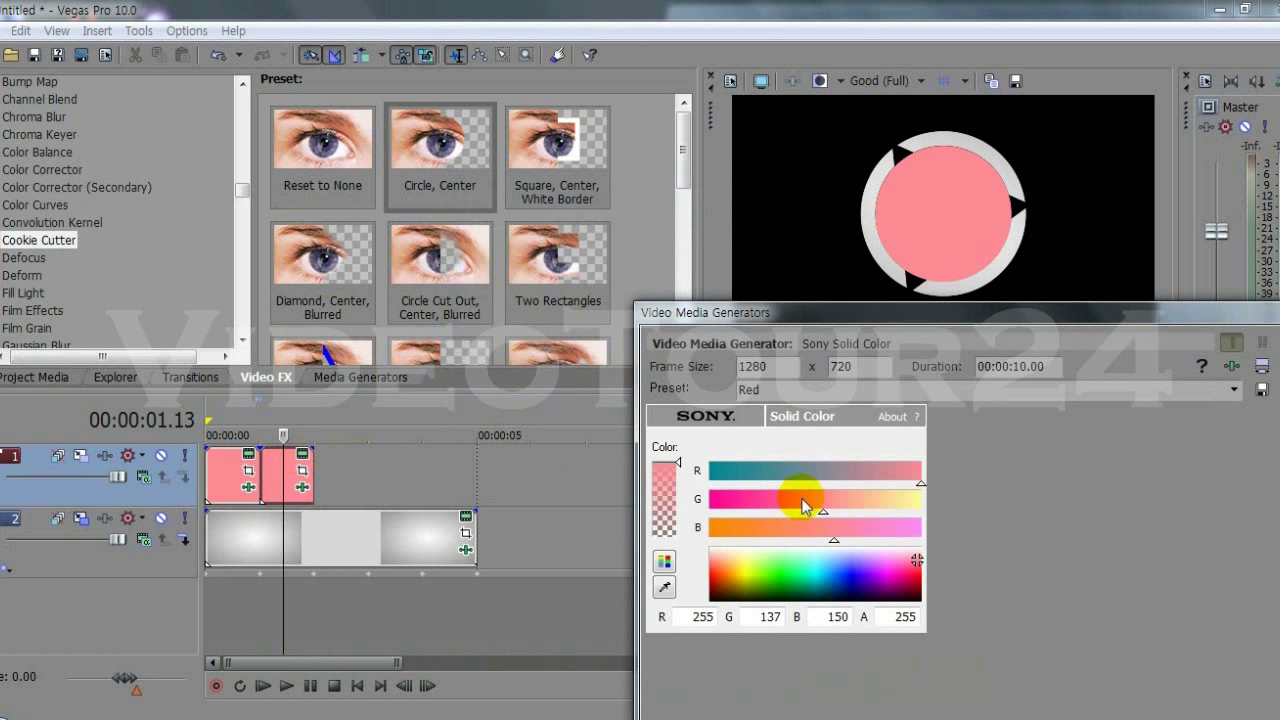
pyautogui.moveTo(914, 562); pyautogui.dragTo(871, 566)
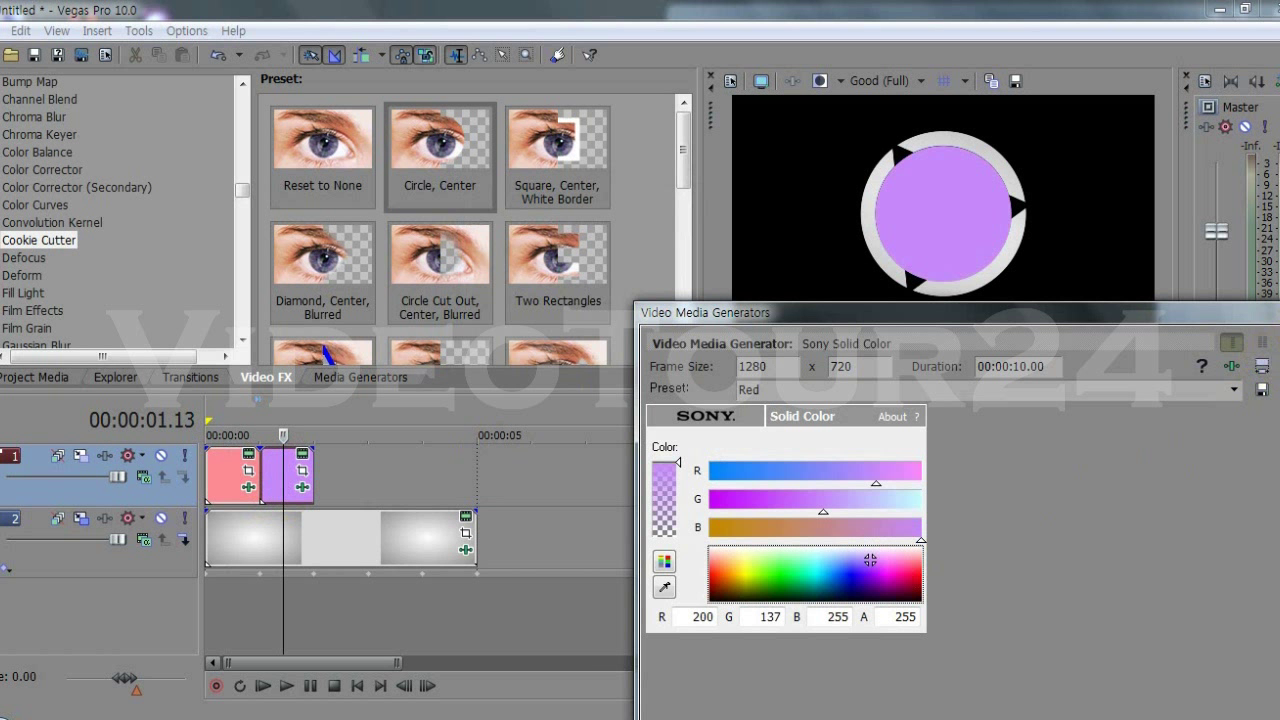
pyautogui.click(1265, 313)
# Copy the purple event to 2 seconds with a new copy of its source media and recolor it light blue, RGB 137, 204, 255.
pyautogui.click(269, 475)
pyautogui.moveTo(278, 488); pyautogui.dragTo(338, 487)
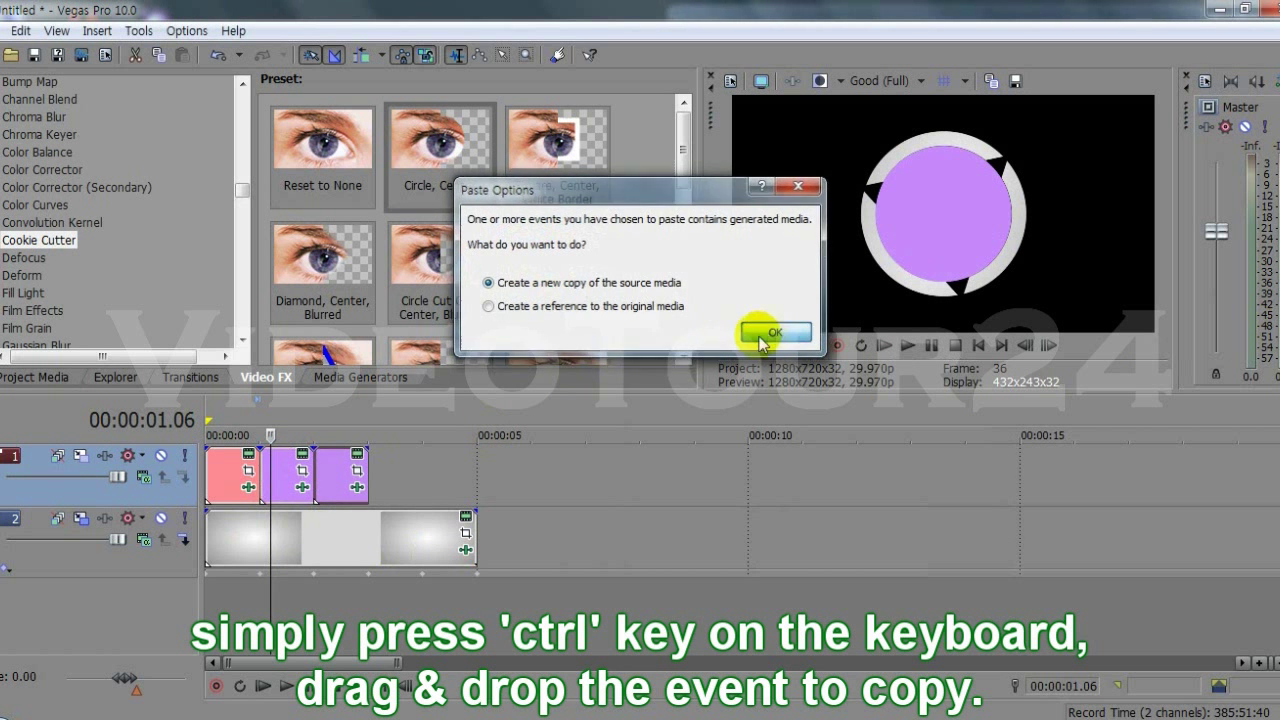
pyautogui.click(753, 332)
pyautogui.click(344, 485)
pyautogui.click(356, 453)
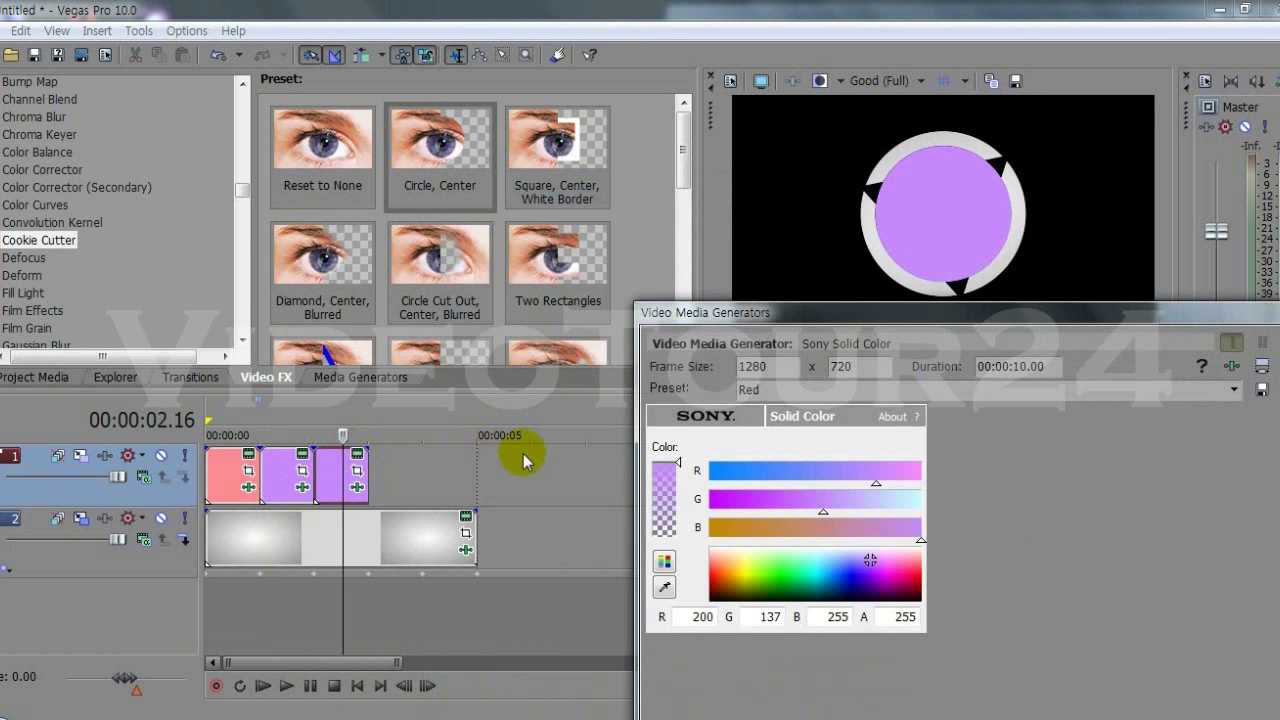
pyautogui.click(832, 566)
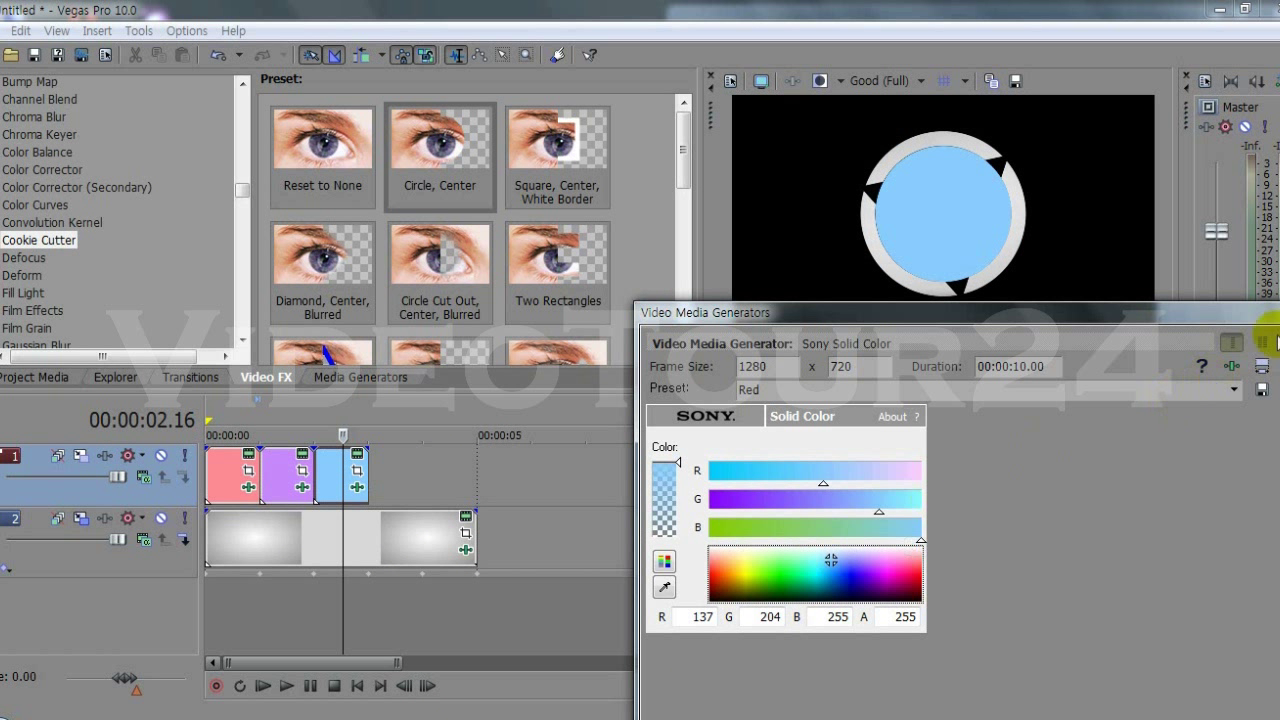
pyautogui.click(1268, 312)
# Copy the blue event to 3 seconds with a new copy of its source media and recolor it green, RGB 146, 255, 154.
pyautogui.click(326, 466)
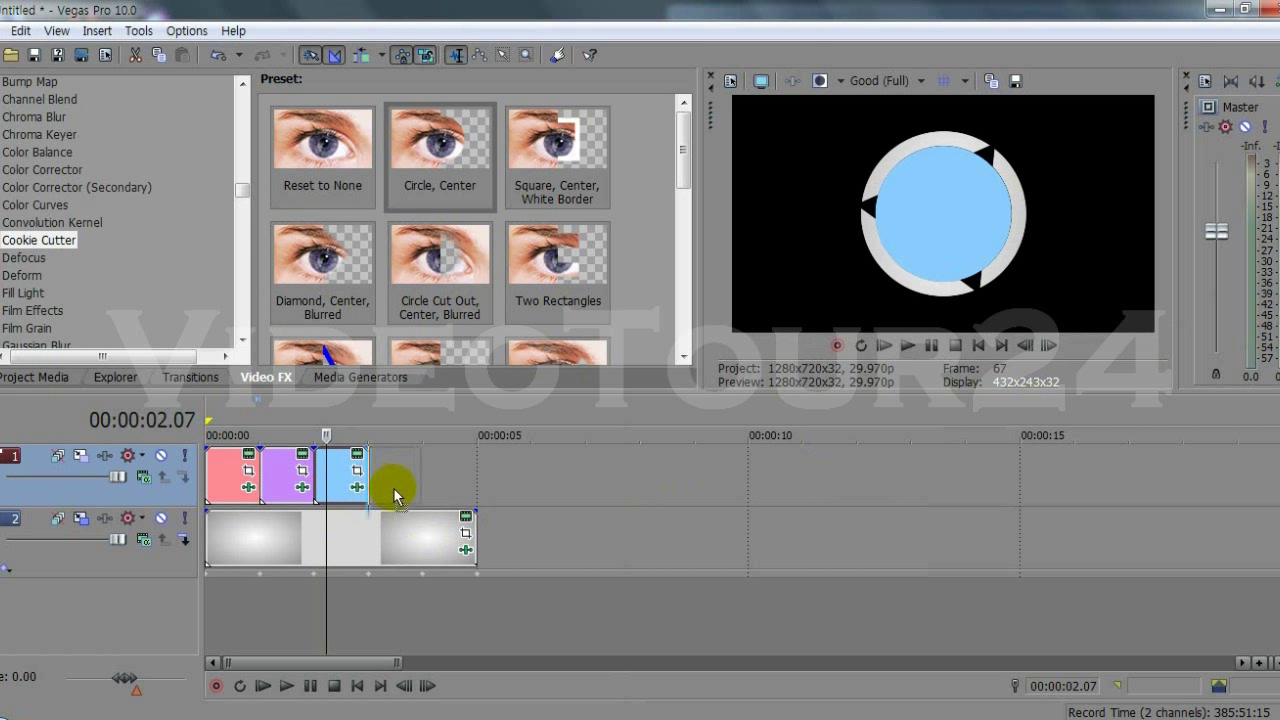
pyautogui.hotkey('ctrl', 'v')
pyautogui.click(789, 331)
pyautogui.click(370, 484)
pyautogui.click(412, 459)
pyautogui.moveTo(723, 571); pyautogui.dragTo(793, 565)
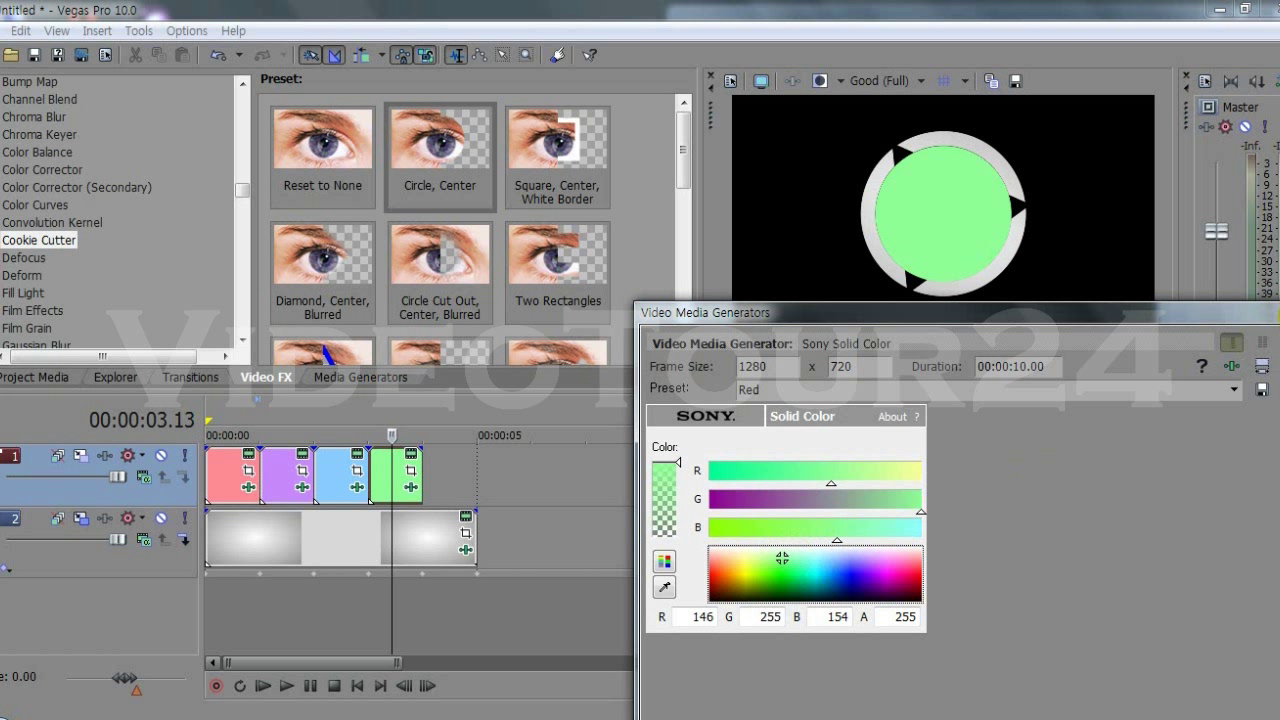
pyautogui.click(1270, 312)
# Copy the green event to 4 seconds with a new copy of its source media and recolor it yellow, RGB 255, 236, 146.
pyautogui.click(381, 488)
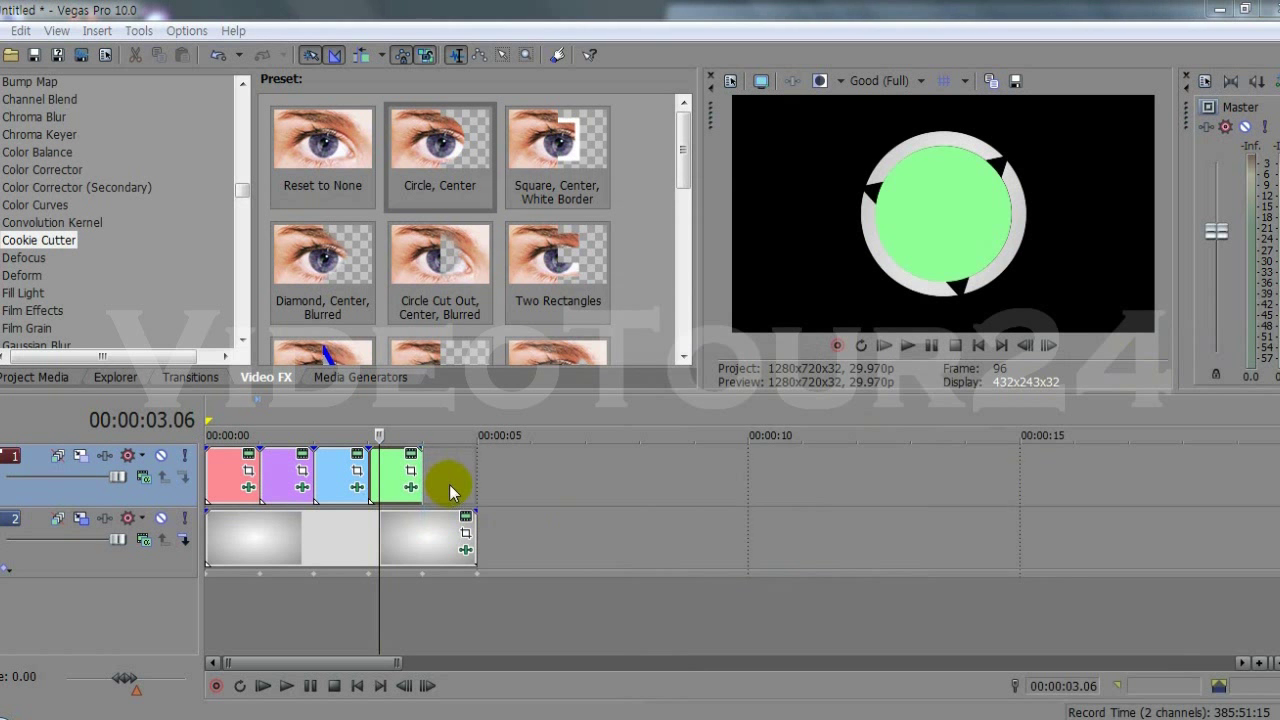
pyautogui.hotkey('ctrl', 'v')
pyautogui.click(776, 333)
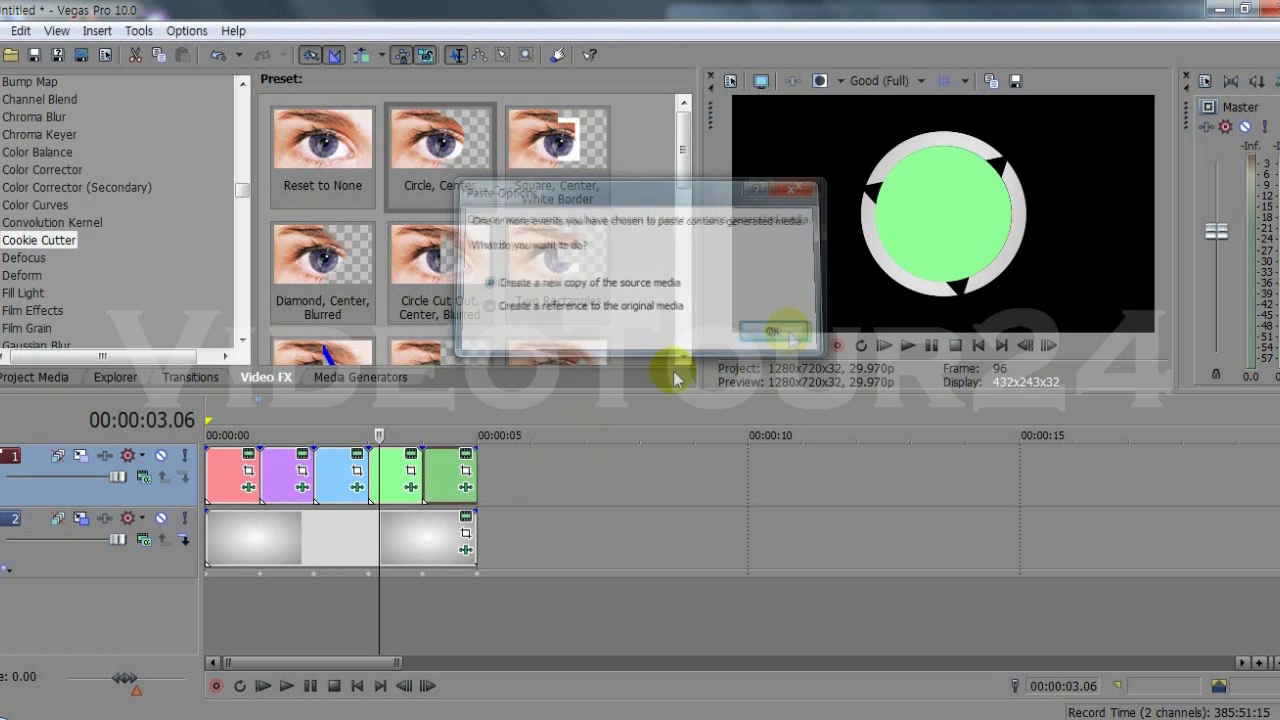
pyautogui.click(443, 470)
pyautogui.click(467, 458)
pyautogui.moveTo(777, 557); pyautogui.dragTo(740, 562)
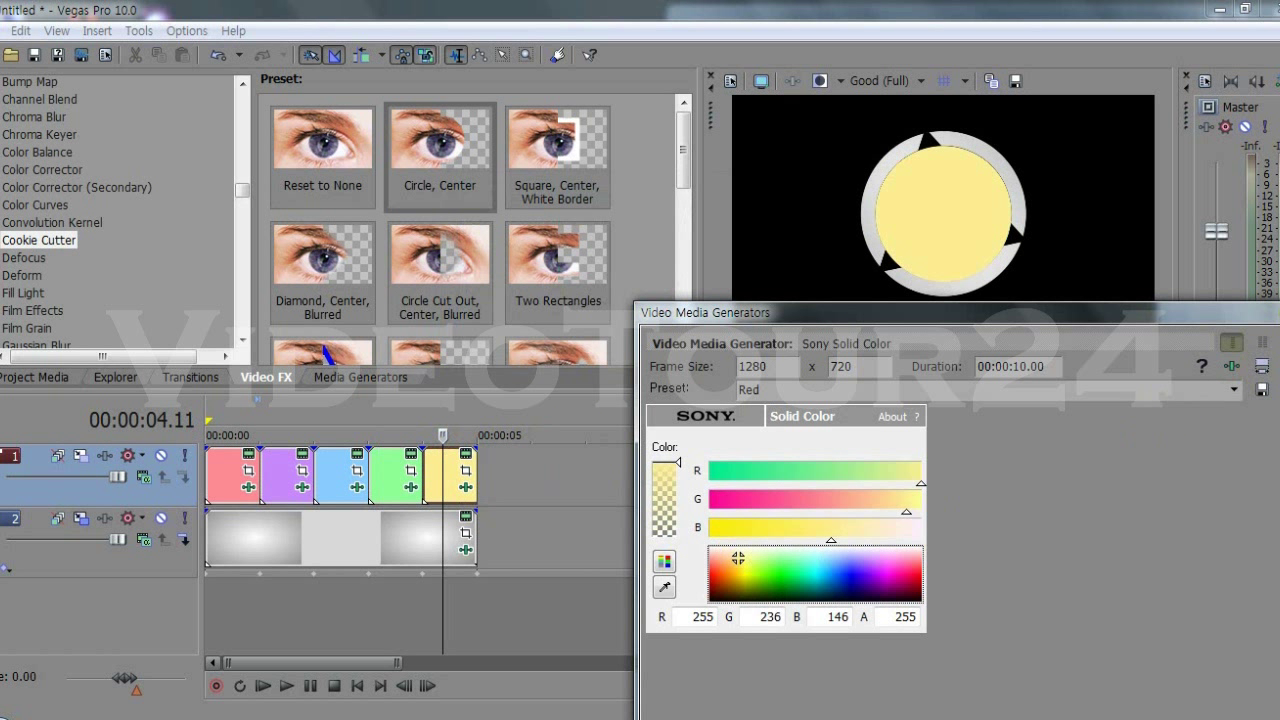
pyautogui.press('Escape')
# Insert a video track above the colored circles and place a Default Text event at its start.
pyautogui.rightClick(153, 490)
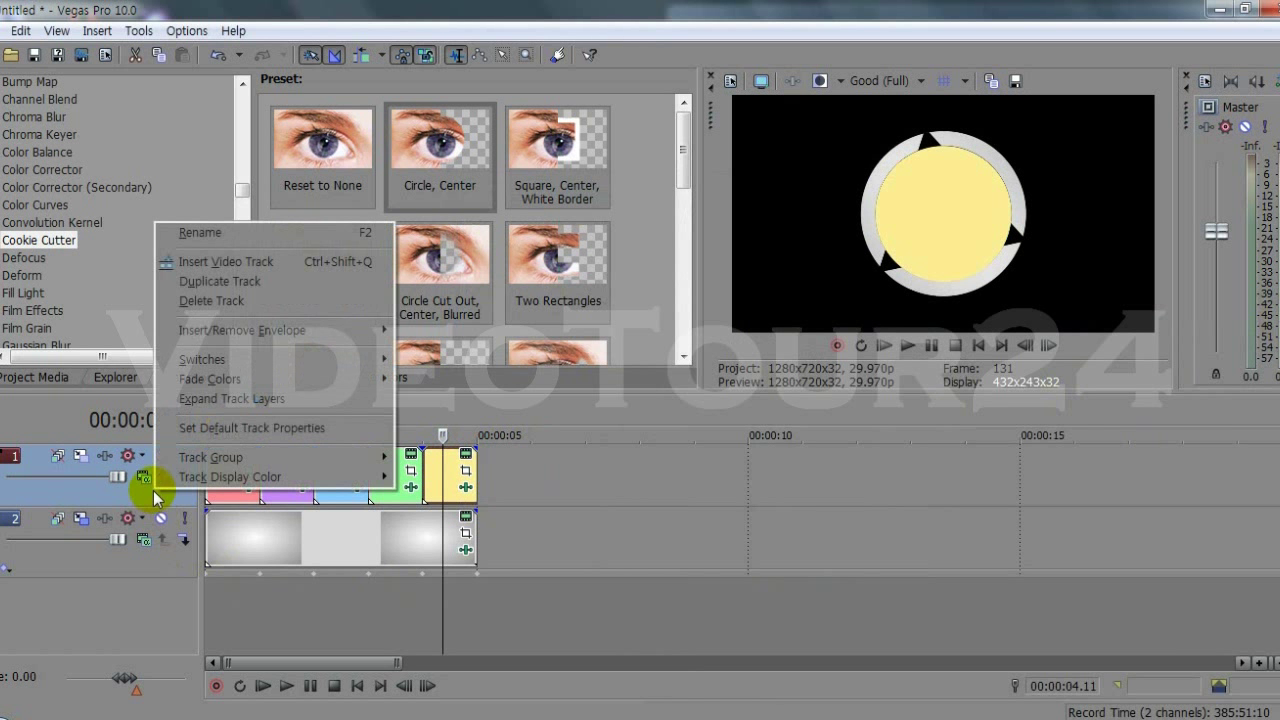
pyautogui.click(226, 261)
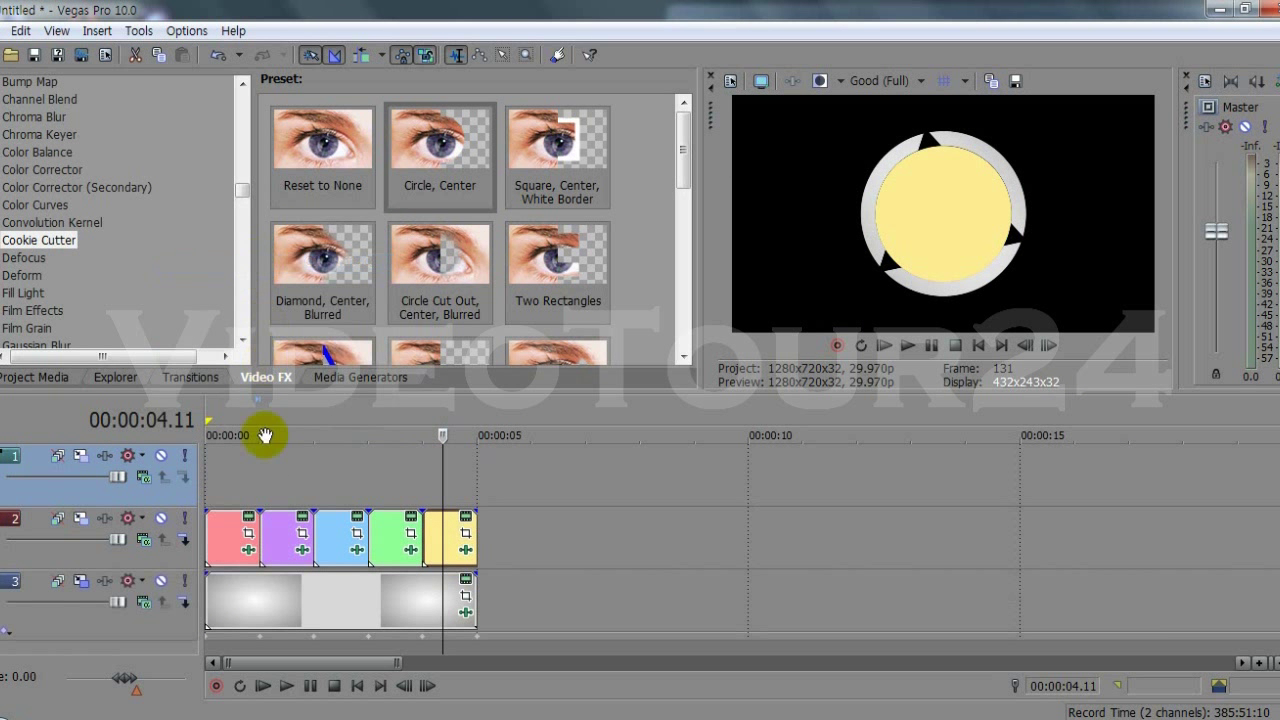
pyautogui.click(235, 490)
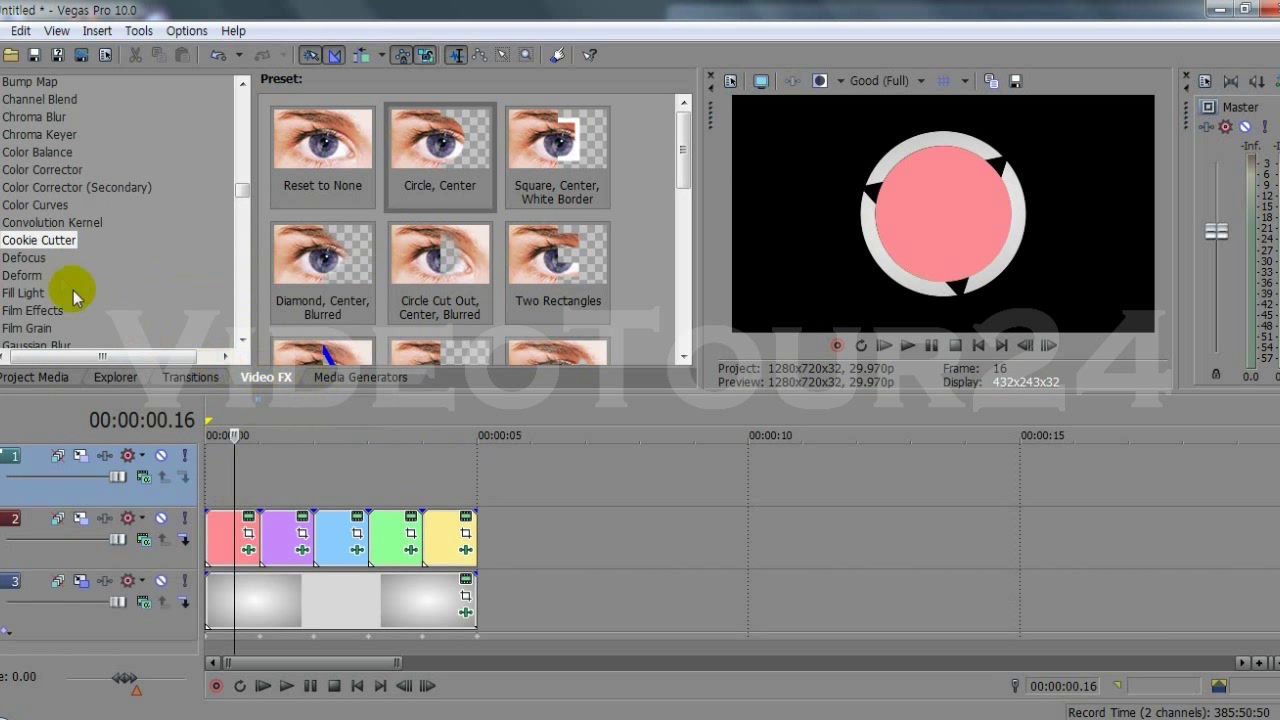
pyautogui.click(330, 377)
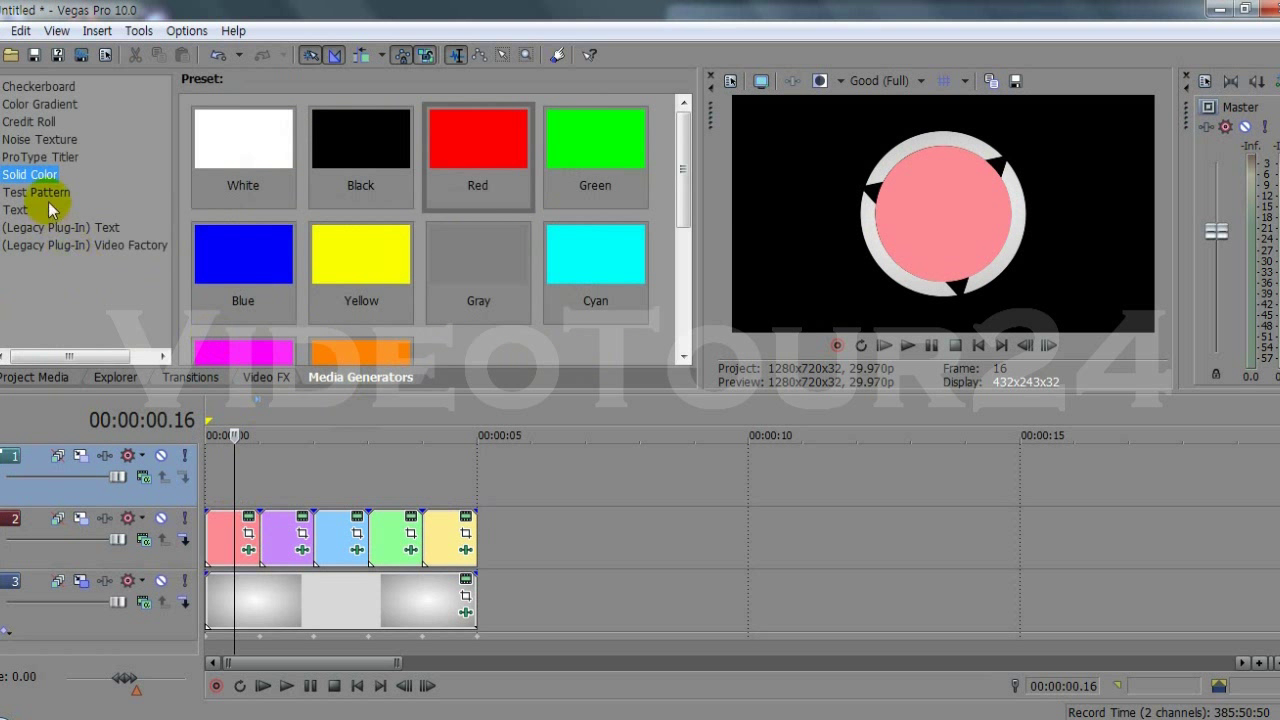
pyautogui.click(14, 211)
pyautogui.moveTo(245, 155); pyautogui.dragTo(191, 471)
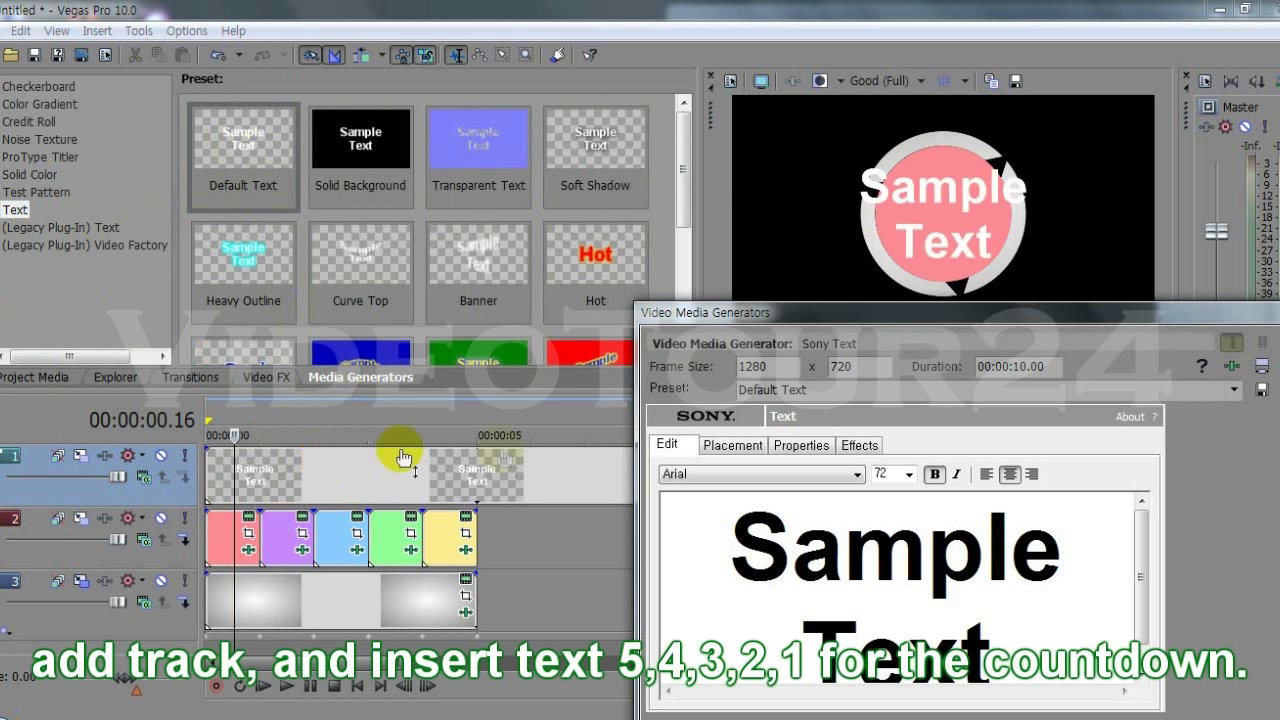
# Replace the sample text with 5 and set its font size to 180.
pyautogui.moveTo(751, 548); pyautogui.dragTo(1010, 662)
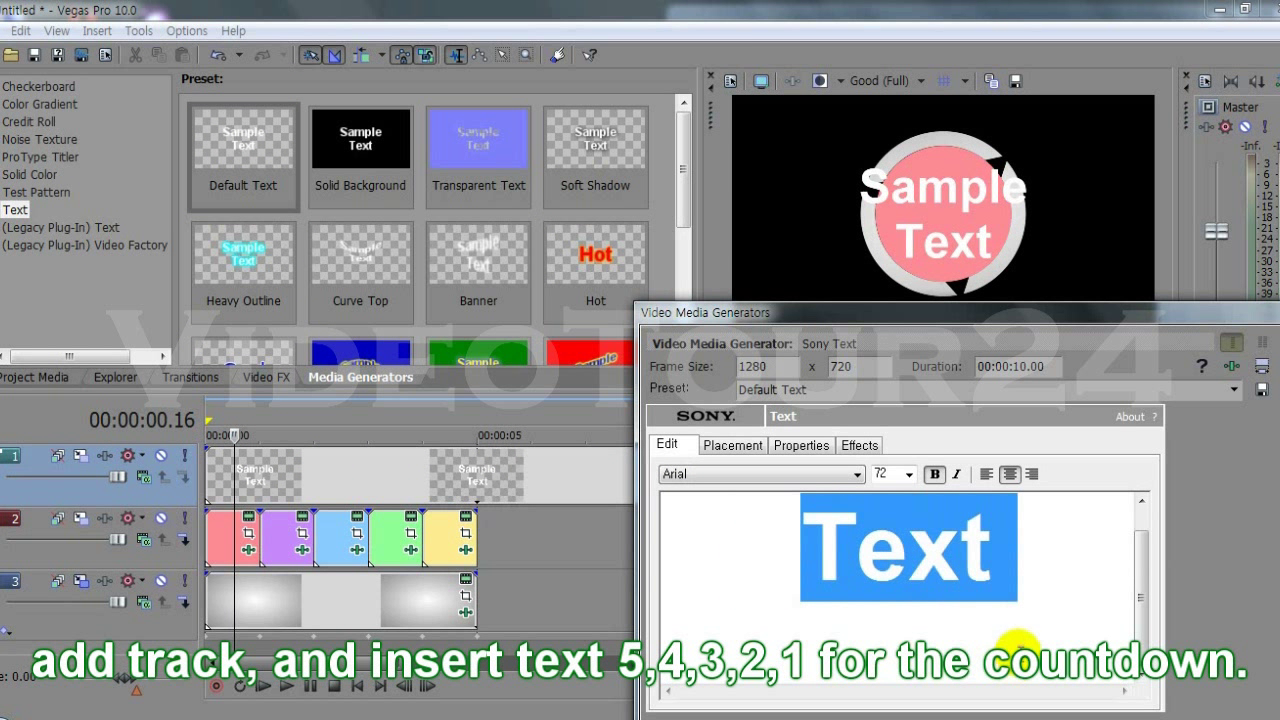
pyautogui.write('5')
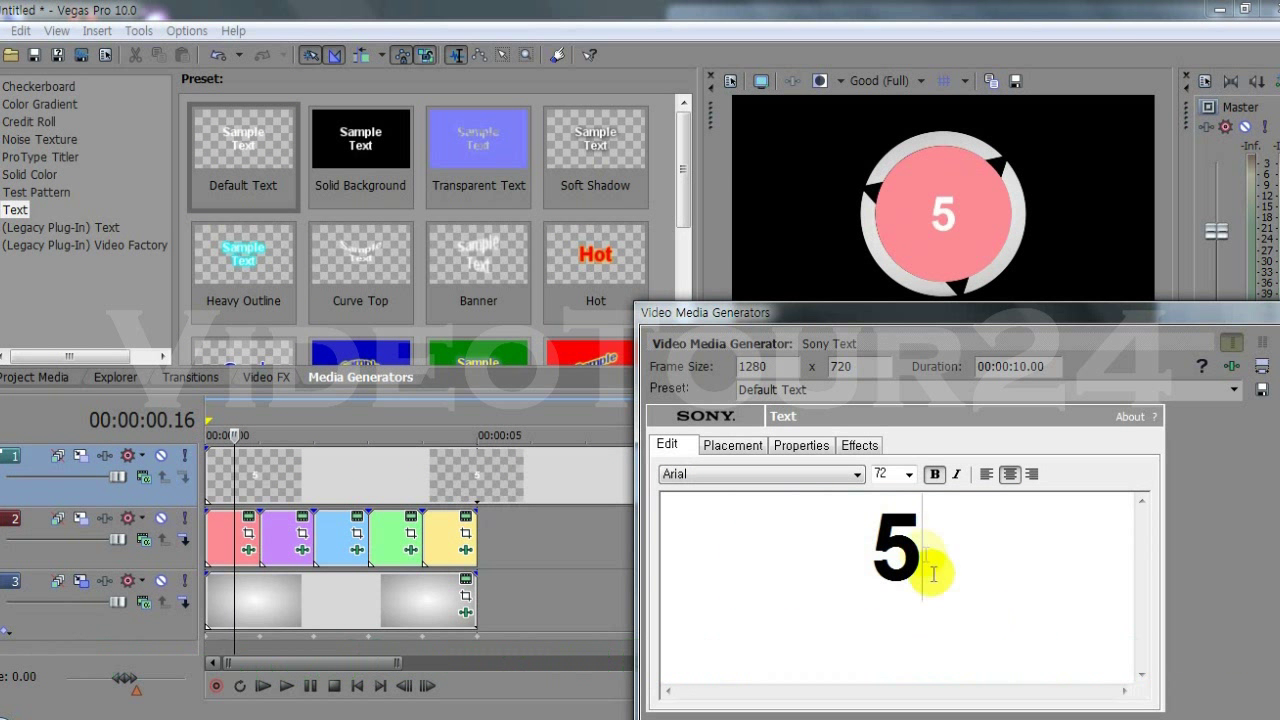
pyautogui.click(909, 475)
pyautogui.click(893, 379)
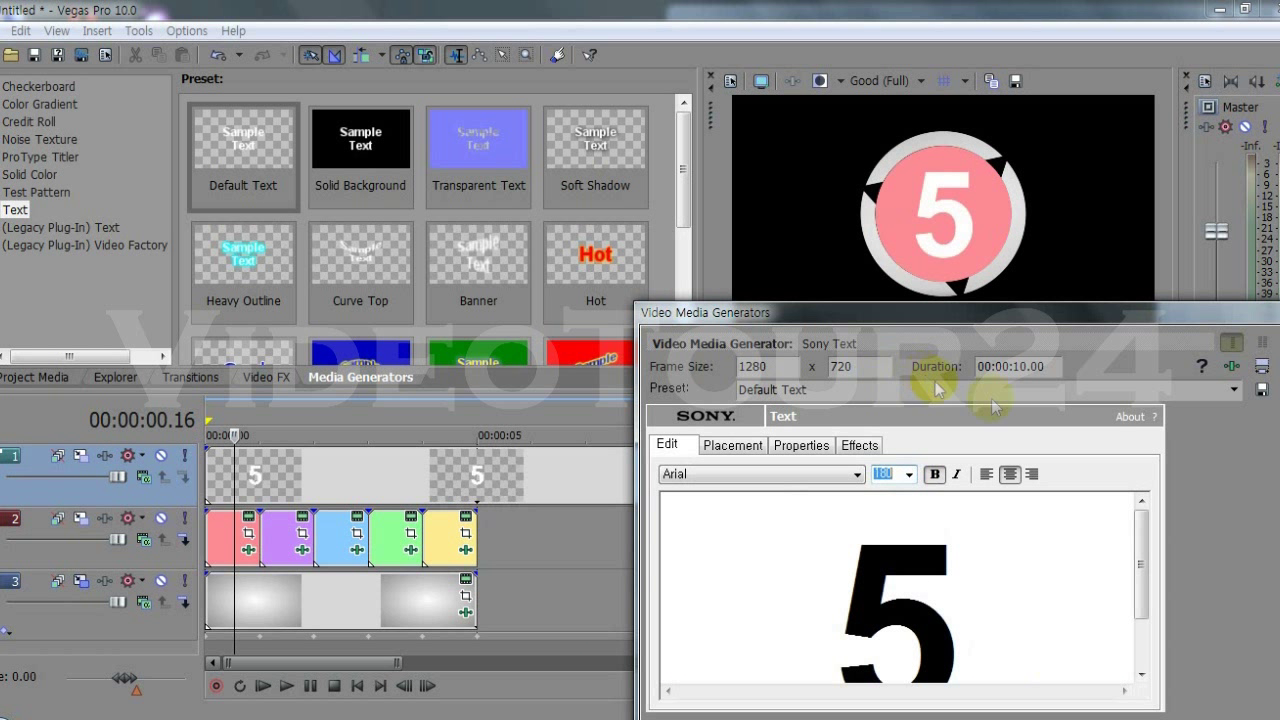
# Enable the drop shadow on the number 5 and trim its text event to one second.
pyautogui.click(862, 446)
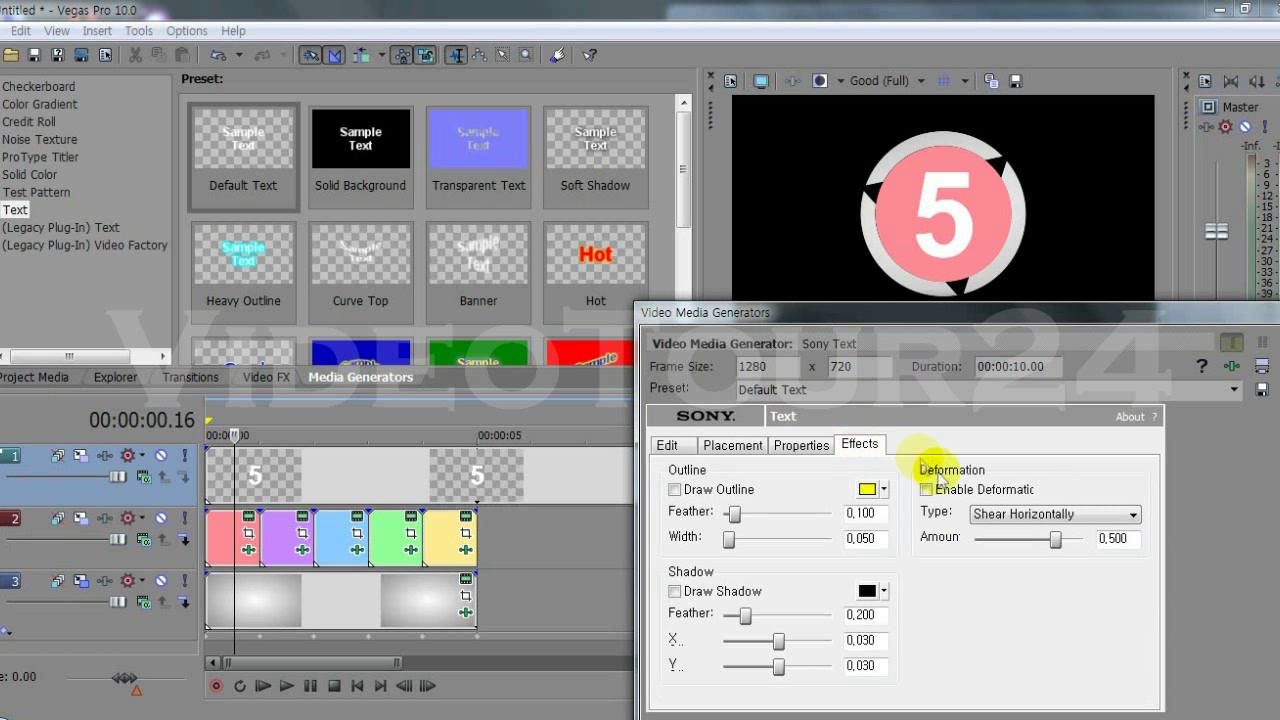
pyautogui.click(676, 592)
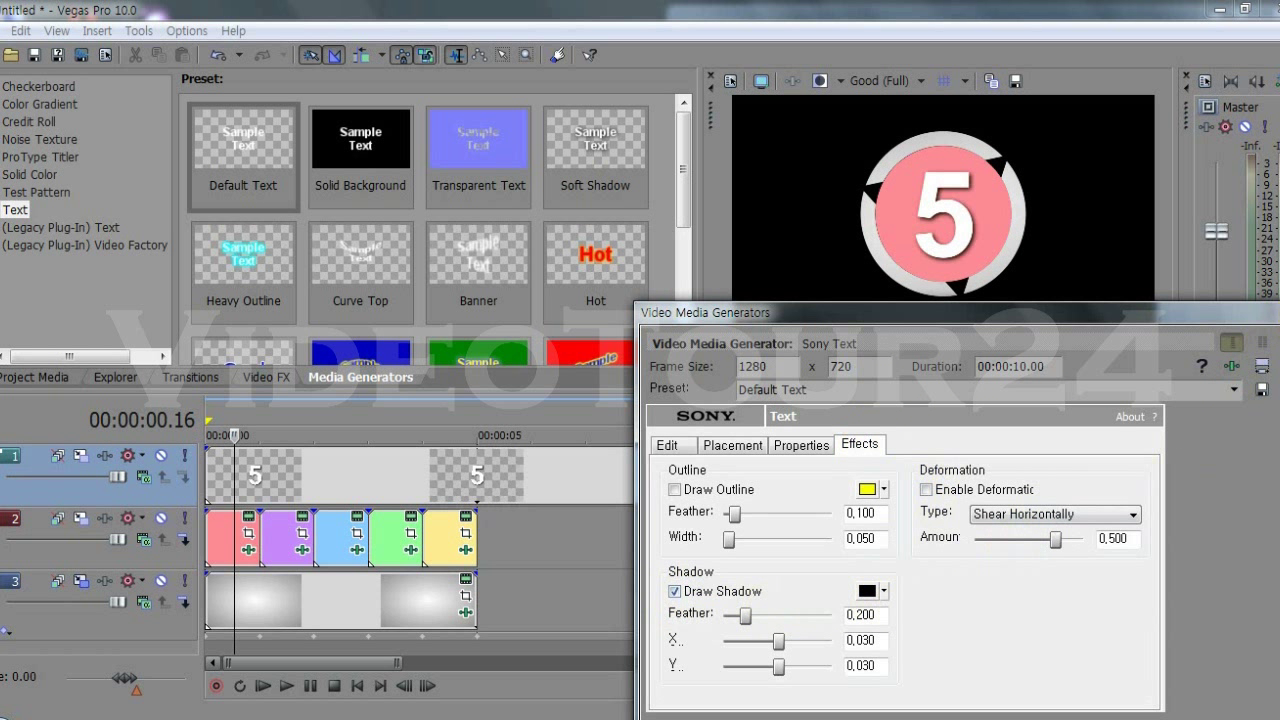
pyautogui.click(1276, 312)
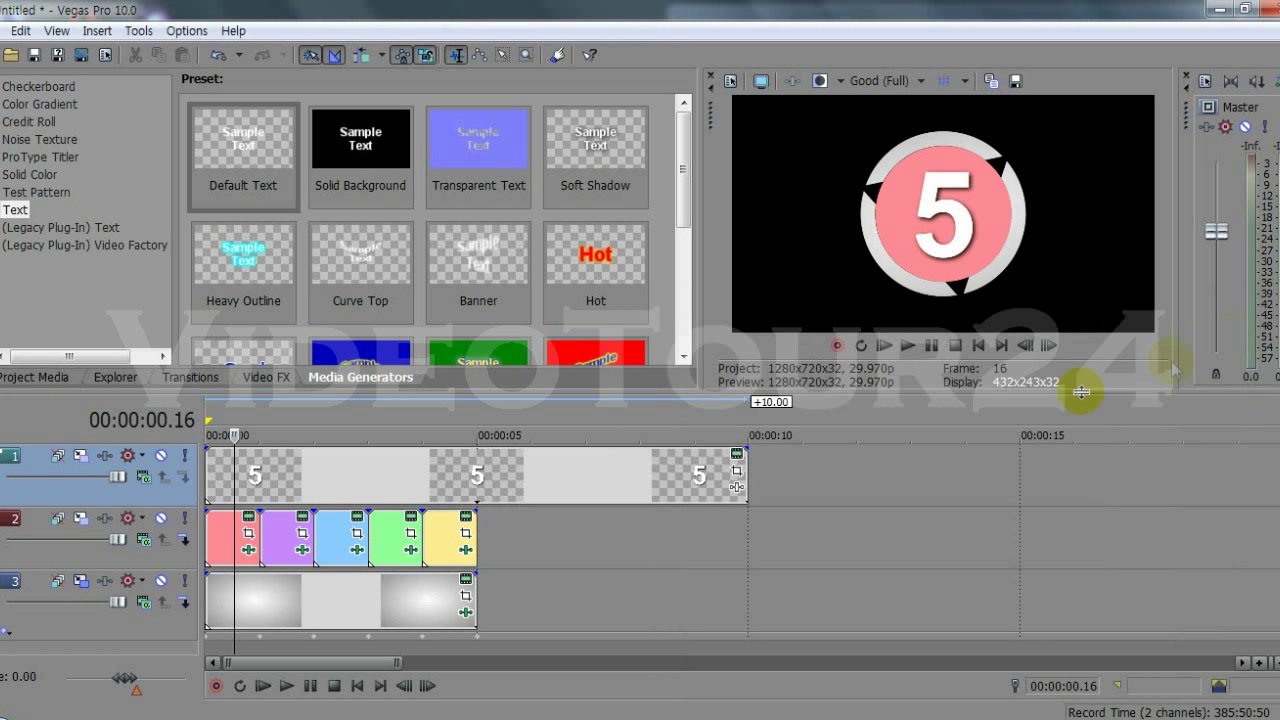
pyautogui.click(261, 494)
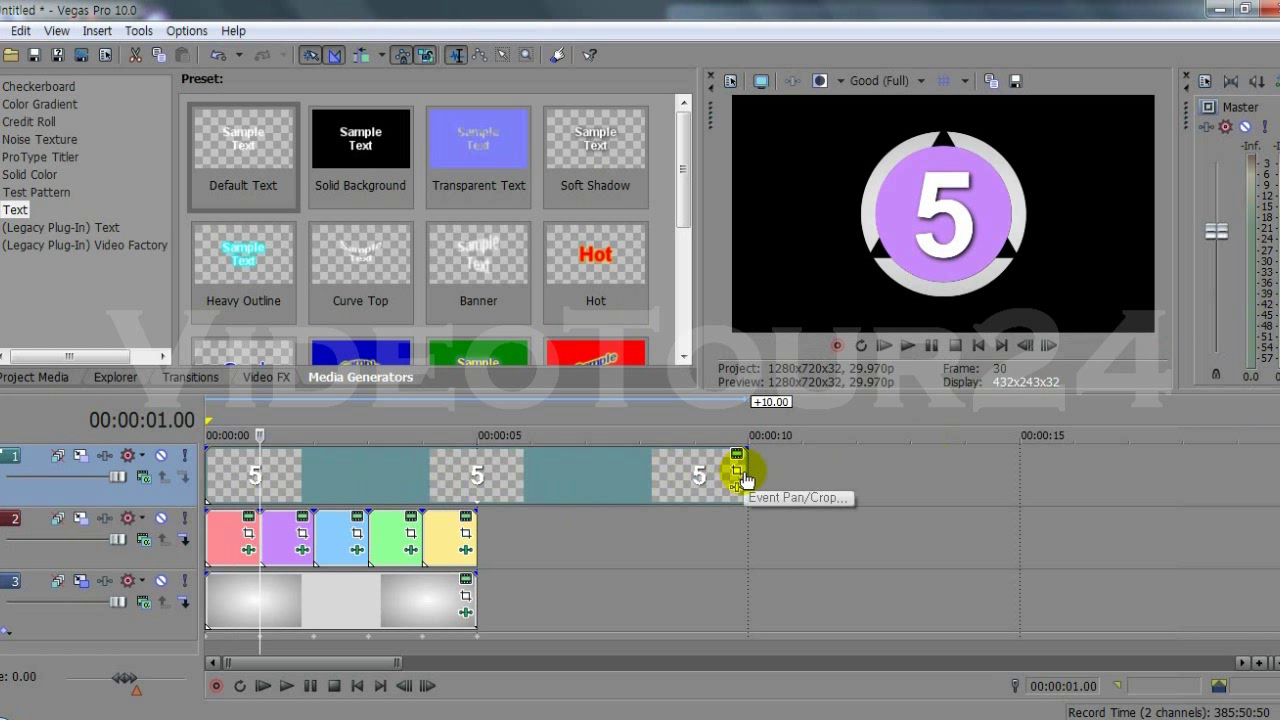
pyautogui.moveTo(745, 472); pyautogui.dragTo(260, 472)
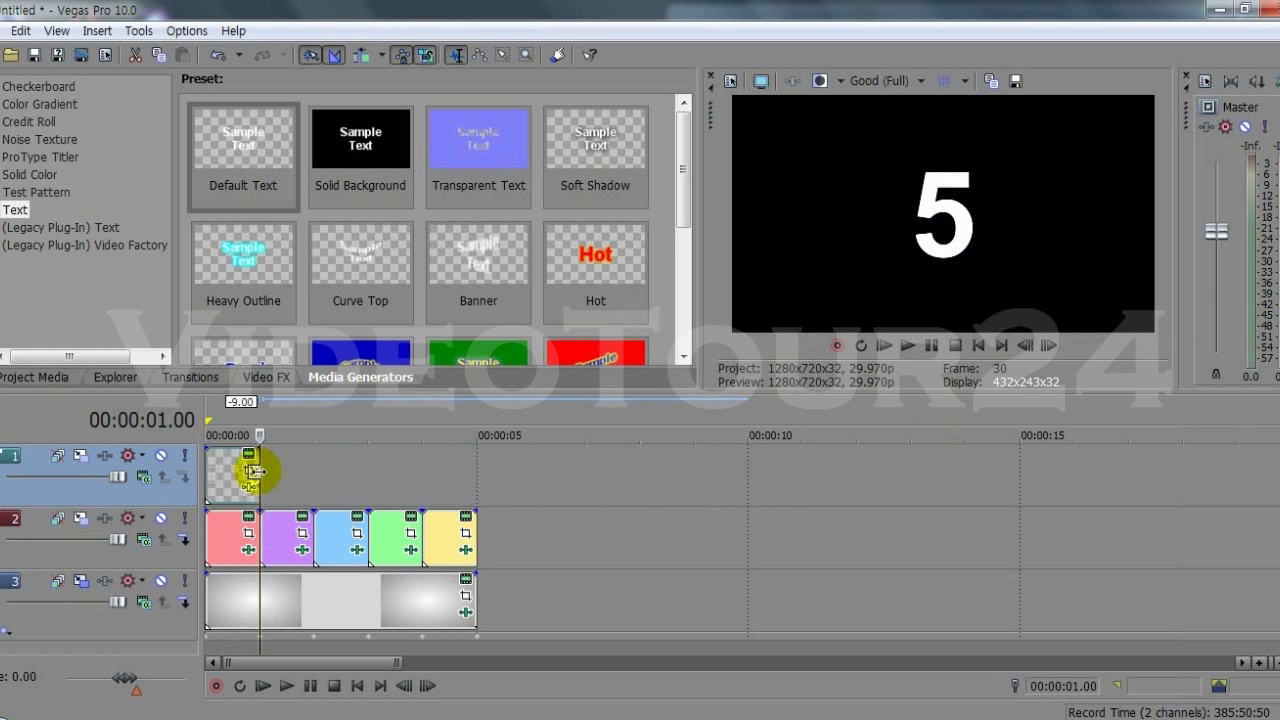
# Copy the 5 text event to 1 second with a new copy of its source media and change its text to 4.
pyautogui.click(224, 487)
pyautogui.moveTo(236, 495); pyautogui.dragTo(289, 497)
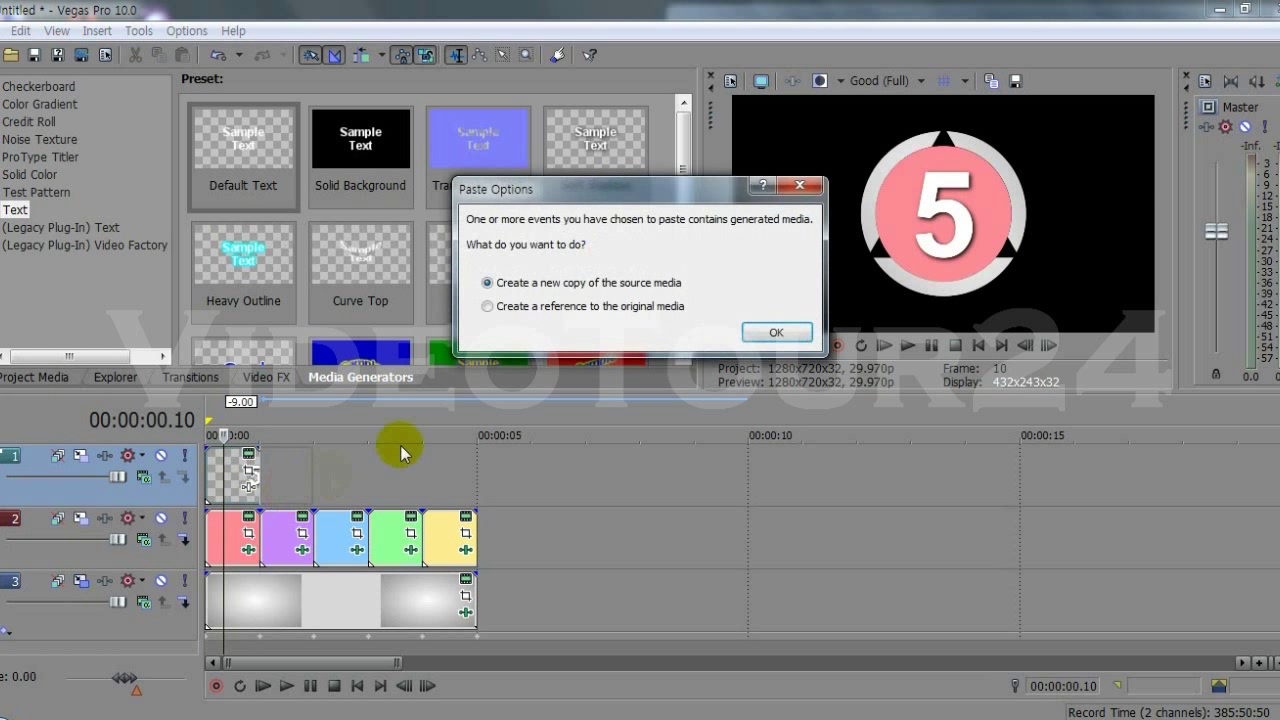
pyautogui.click(757, 331)
pyautogui.click(282, 481)
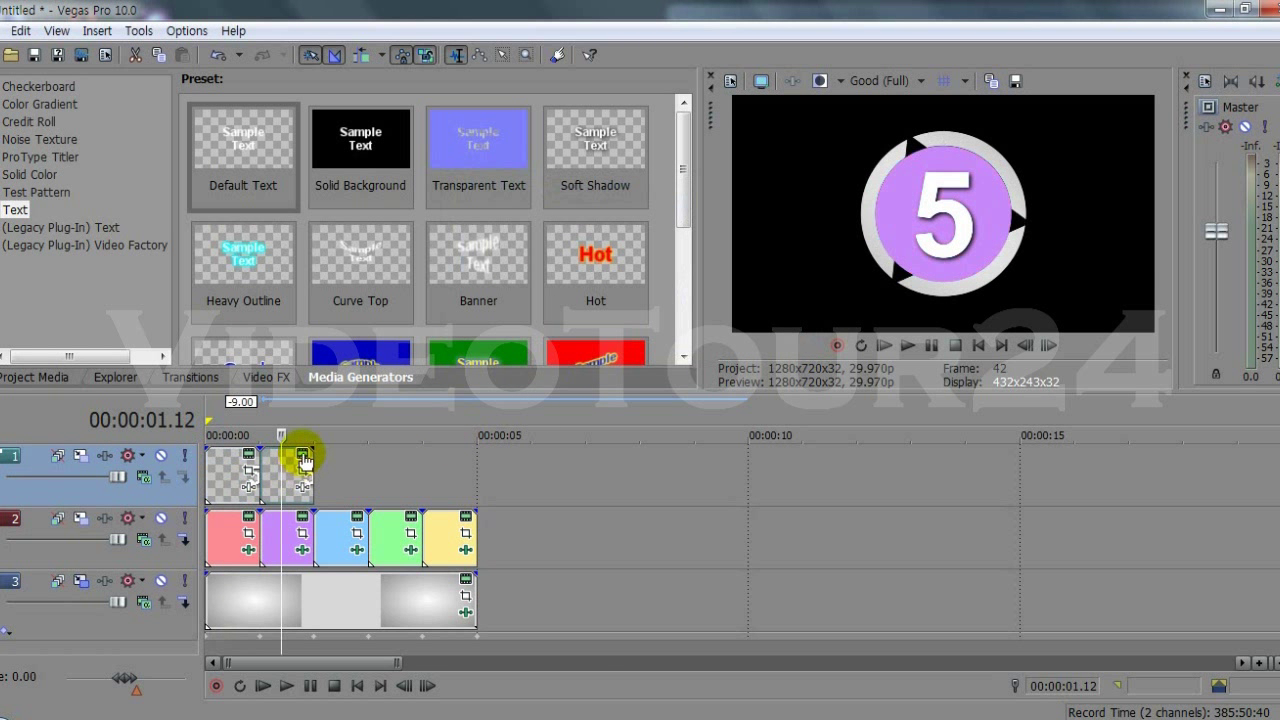
pyautogui.click(302, 453)
pyautogui.doubleClick(868, 604)
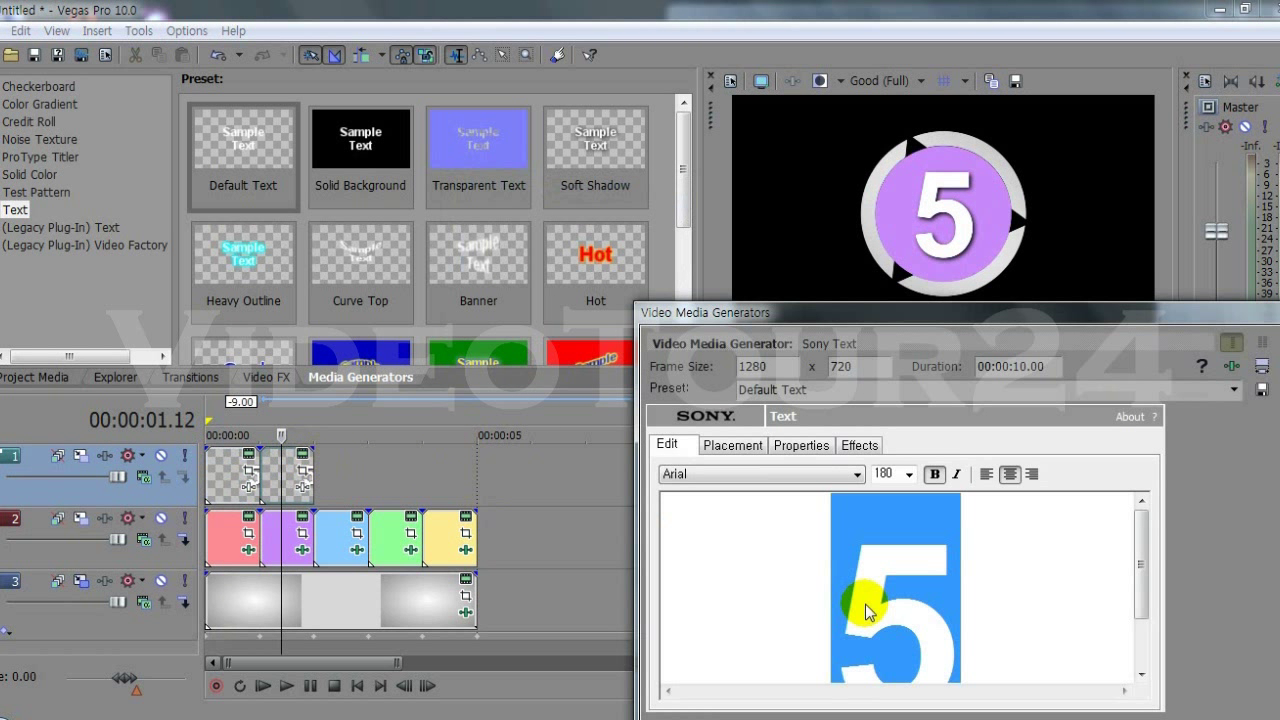
pyautogui.write('4')
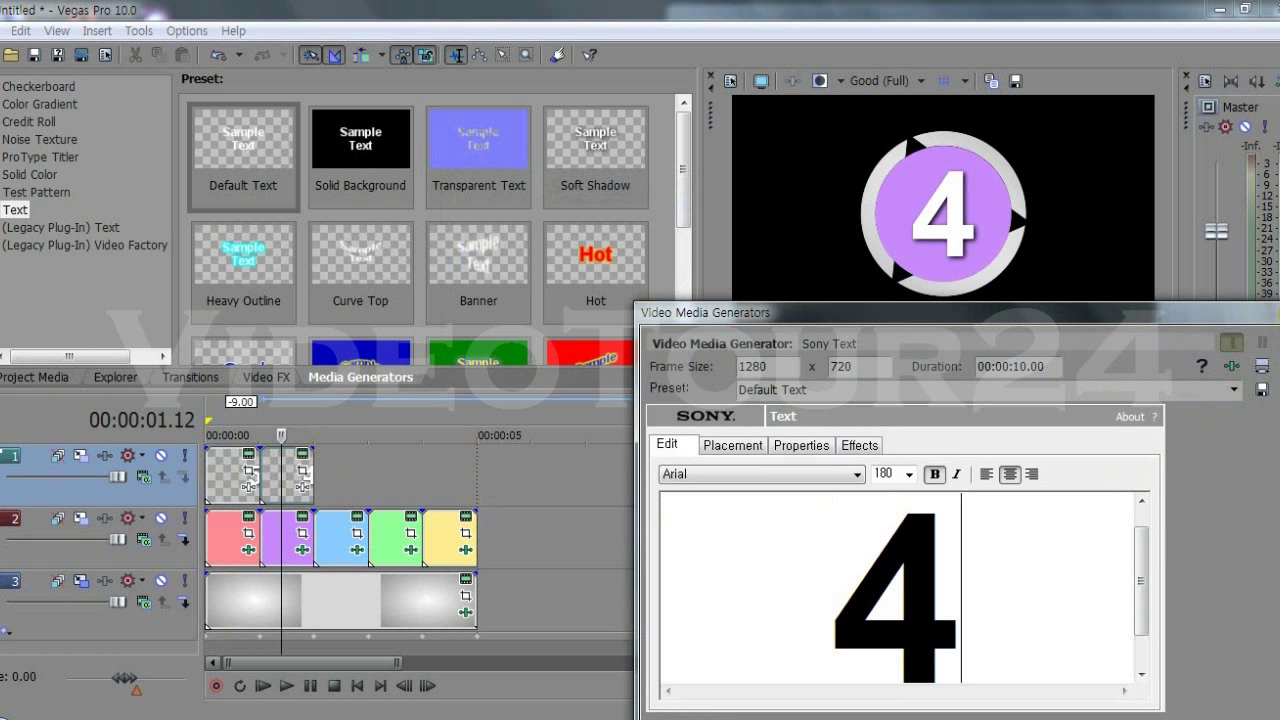
pyautogui.hotkey('alt', 'F4')
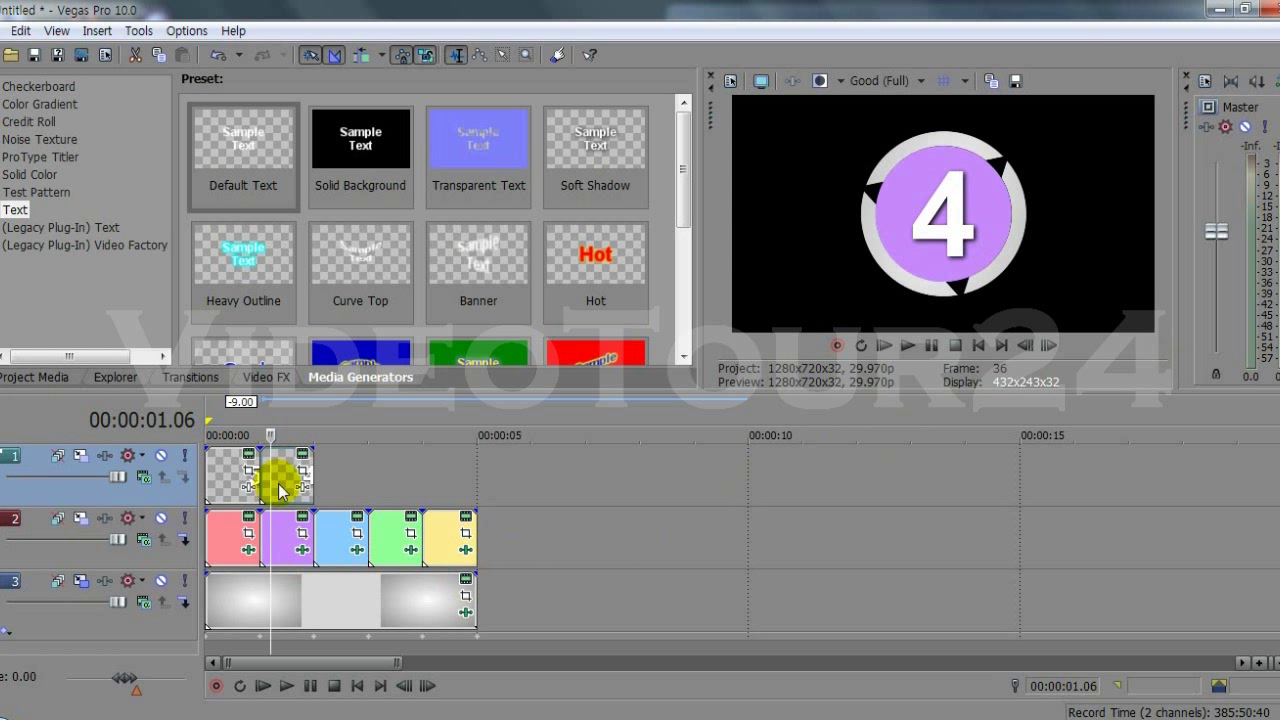
# Copy the 4 text event to 2 seconds with a new copy of its source media and change its text to 3.
pyautogui.moveTo(282, 488); pyautogui.dragTo(336, 488)
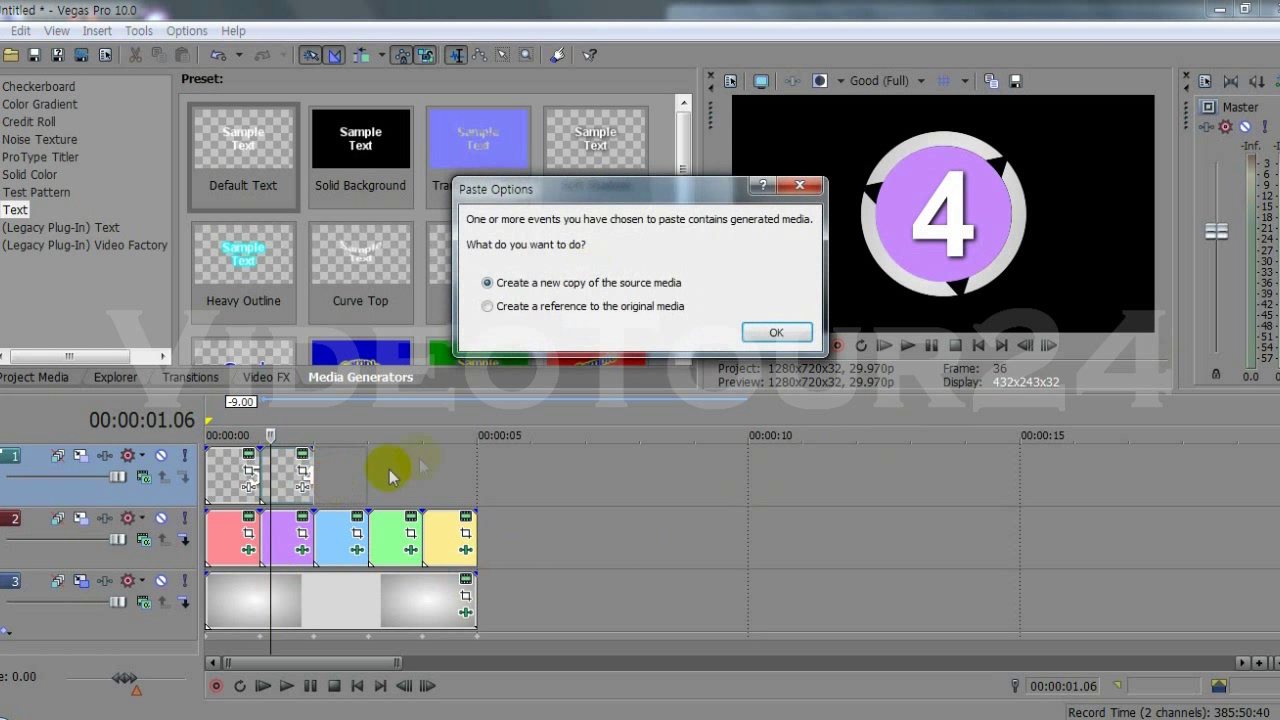
pyautogui.click(748, 331)
pyautogui.click(350, 480)
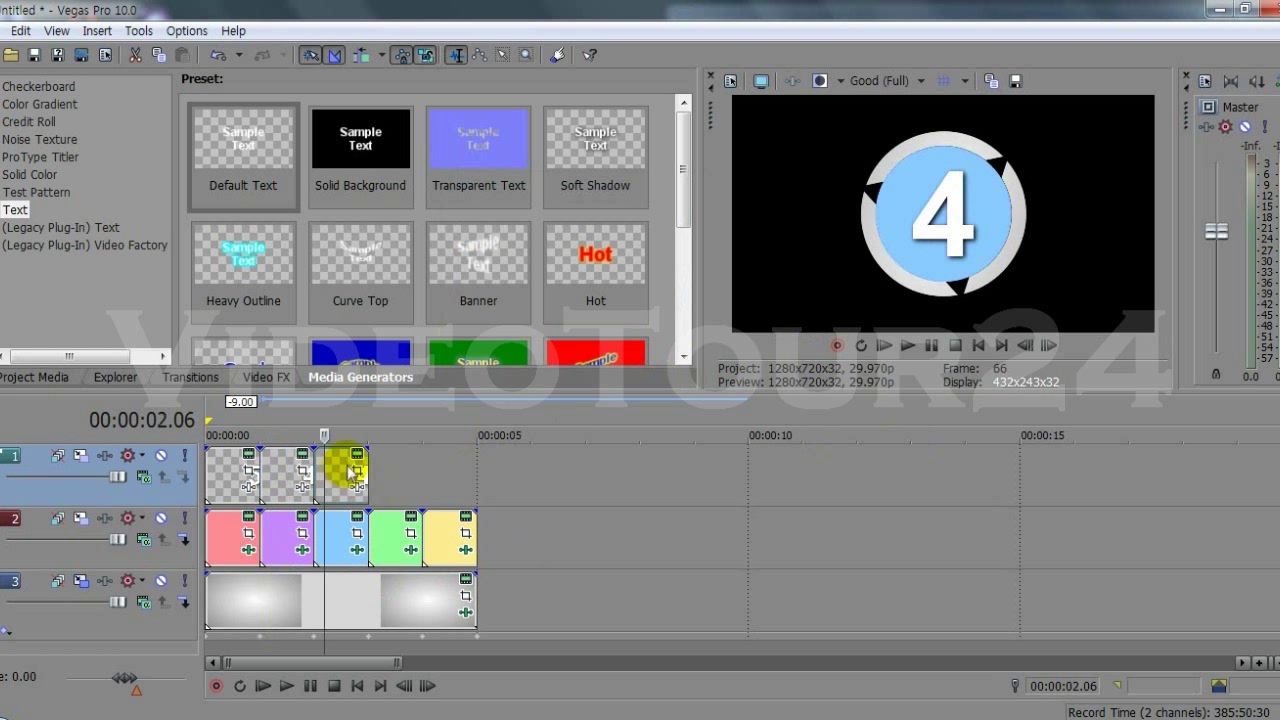
pyautogui.click(357, 457)
pyautogui.doubleClick(858, 606)
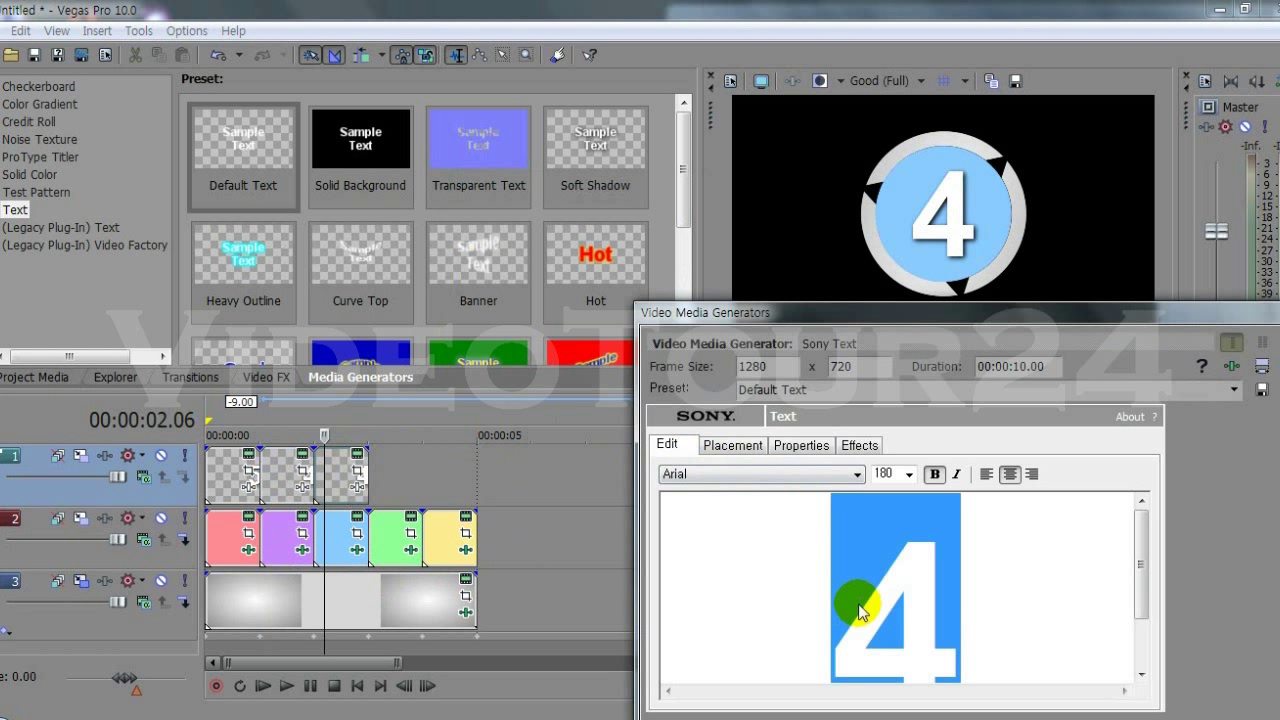
pyautogui.write('3')
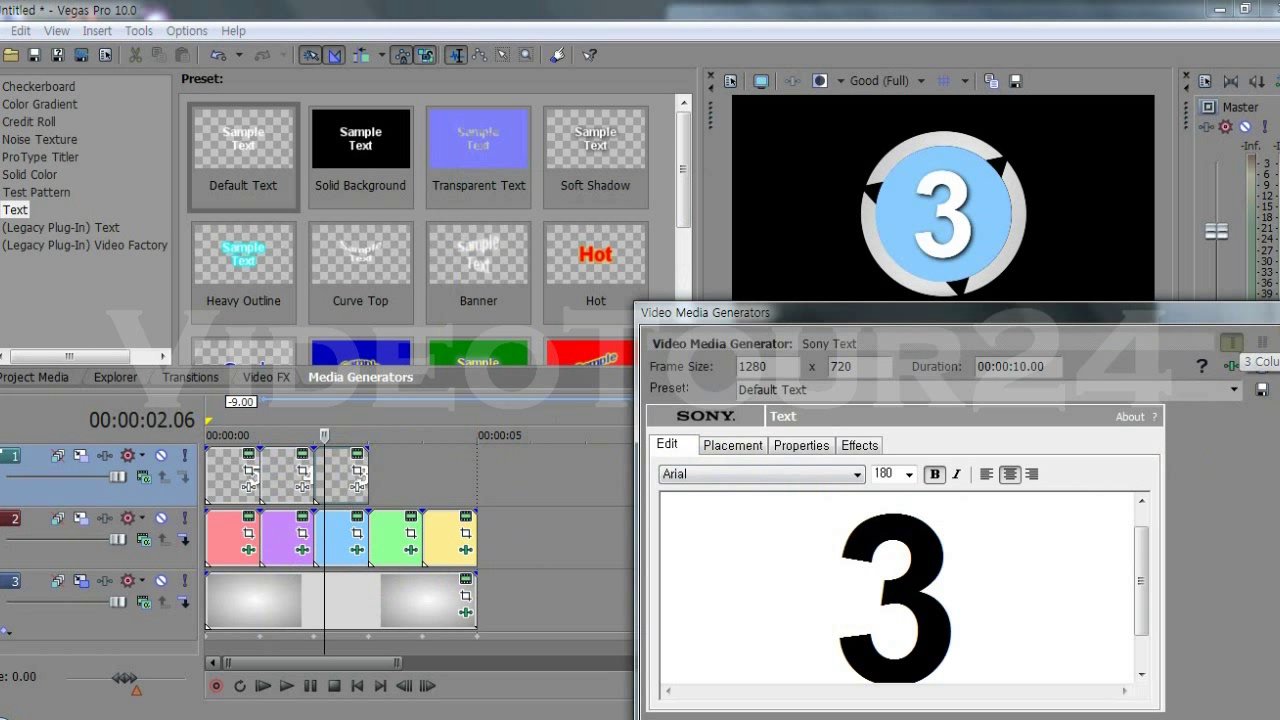
pyautogui.click(1276, 312)
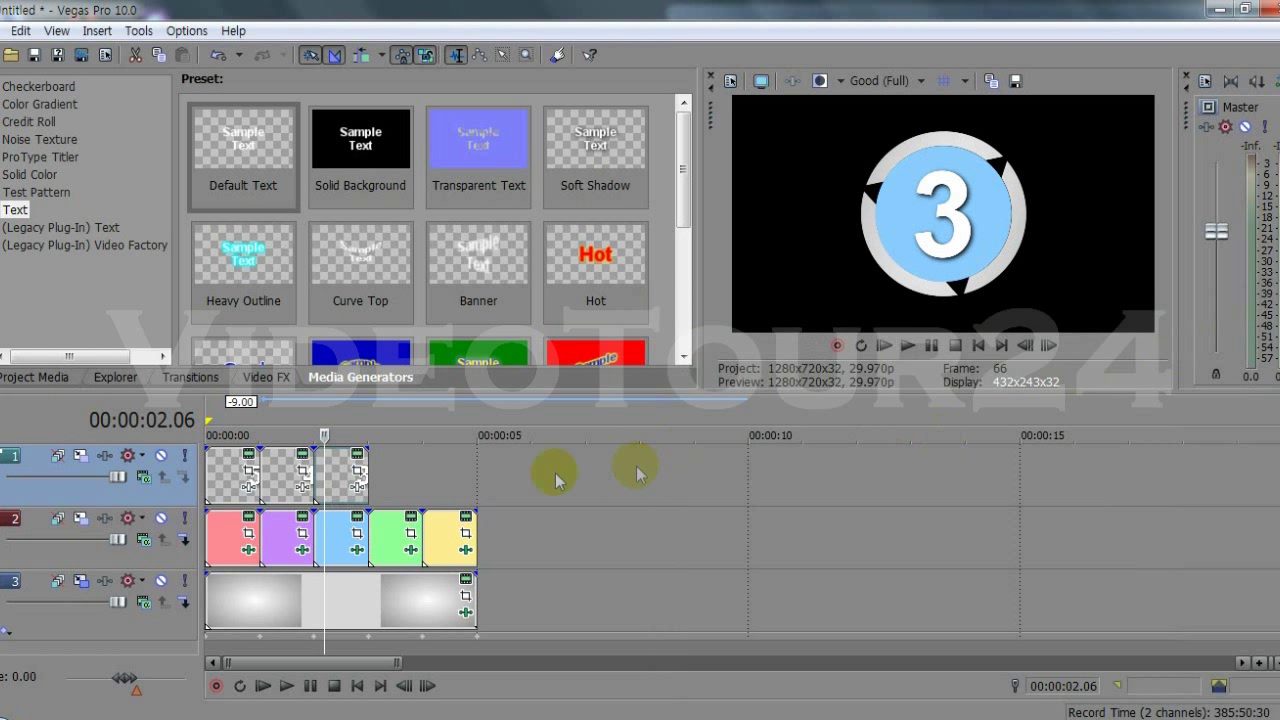
# Copy the 3 text event to 3 seconds with a new copy of its source media and change its text to 2.
pyautogui.click(331, 486)
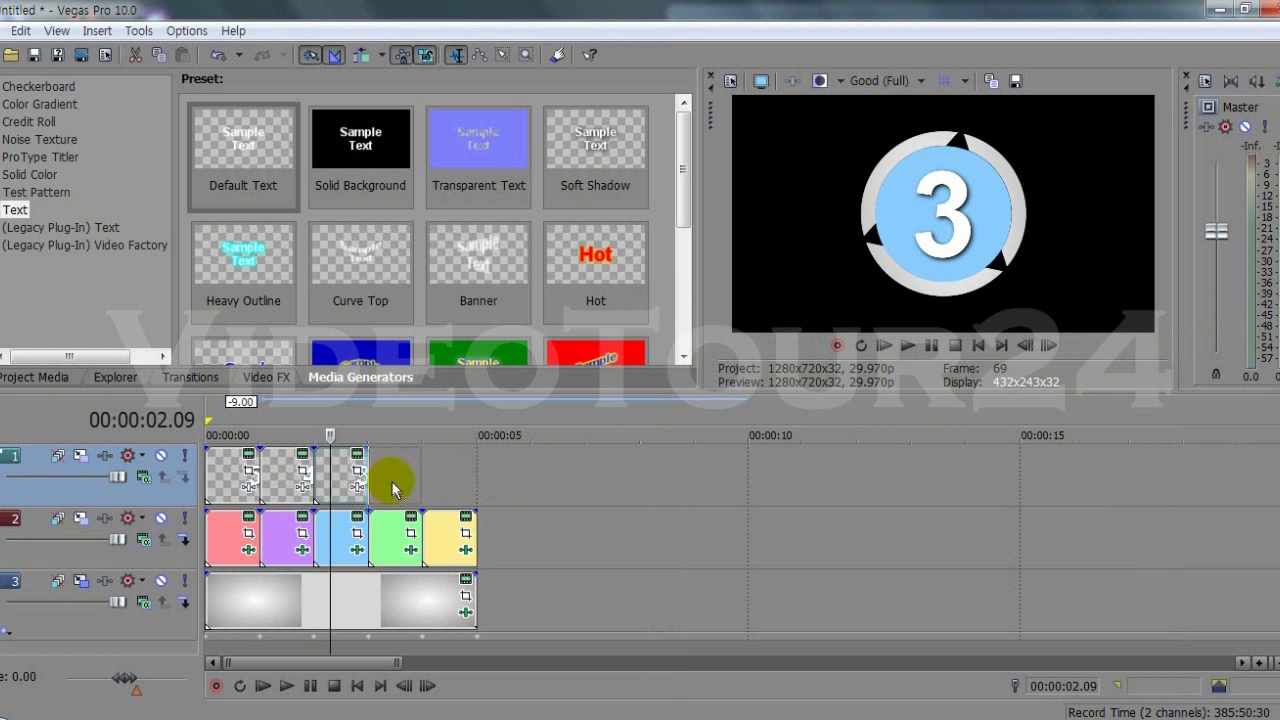
pyautogui.hotkey('ctrl', 'v')
pyautogui.click(760, 333)
pyautogui.click(381, 475)
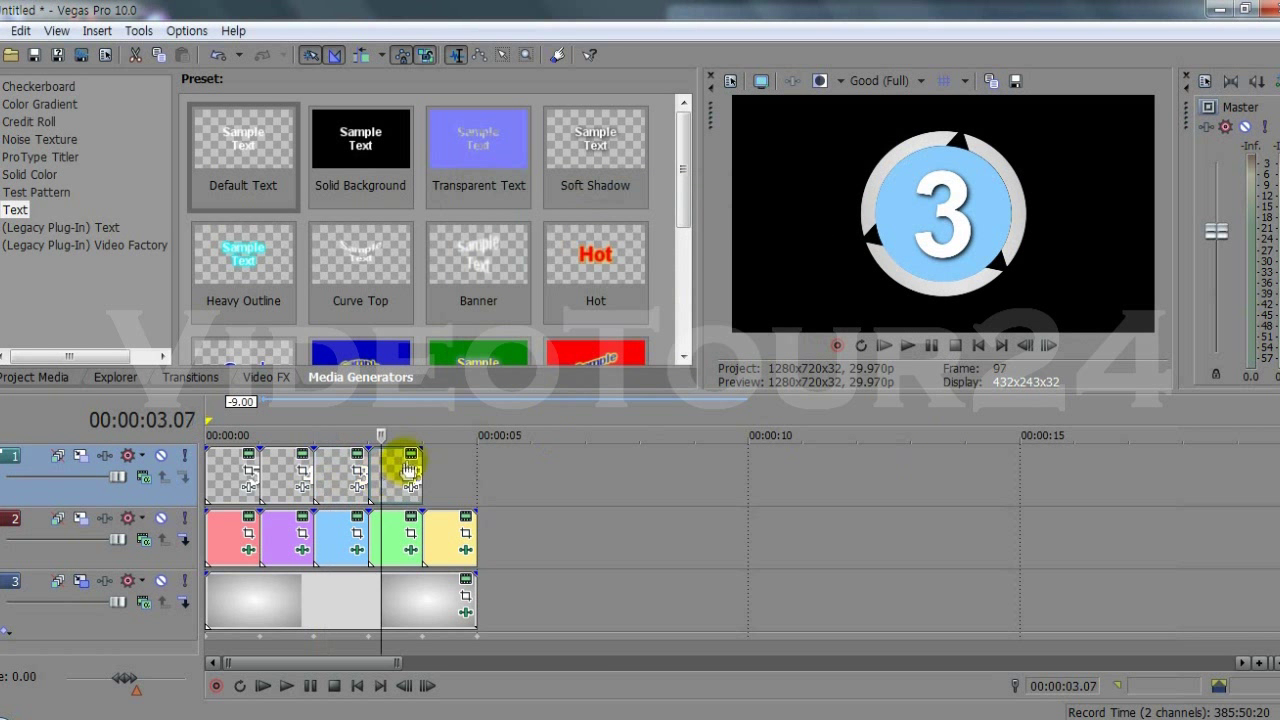
pyautogui.click(410, 455)
pyautogui.doubleClick(876, 592)
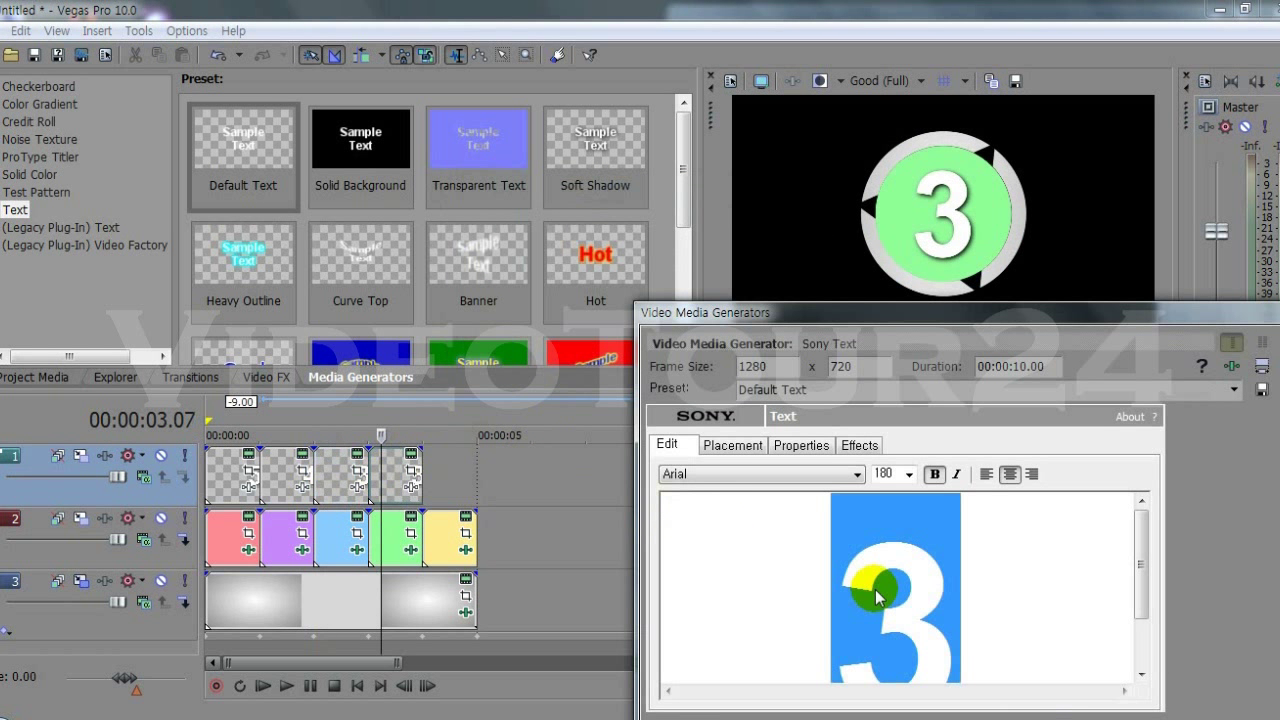
pyautogui.write('2')
pyautogui.hotkey('alt', 'F4')
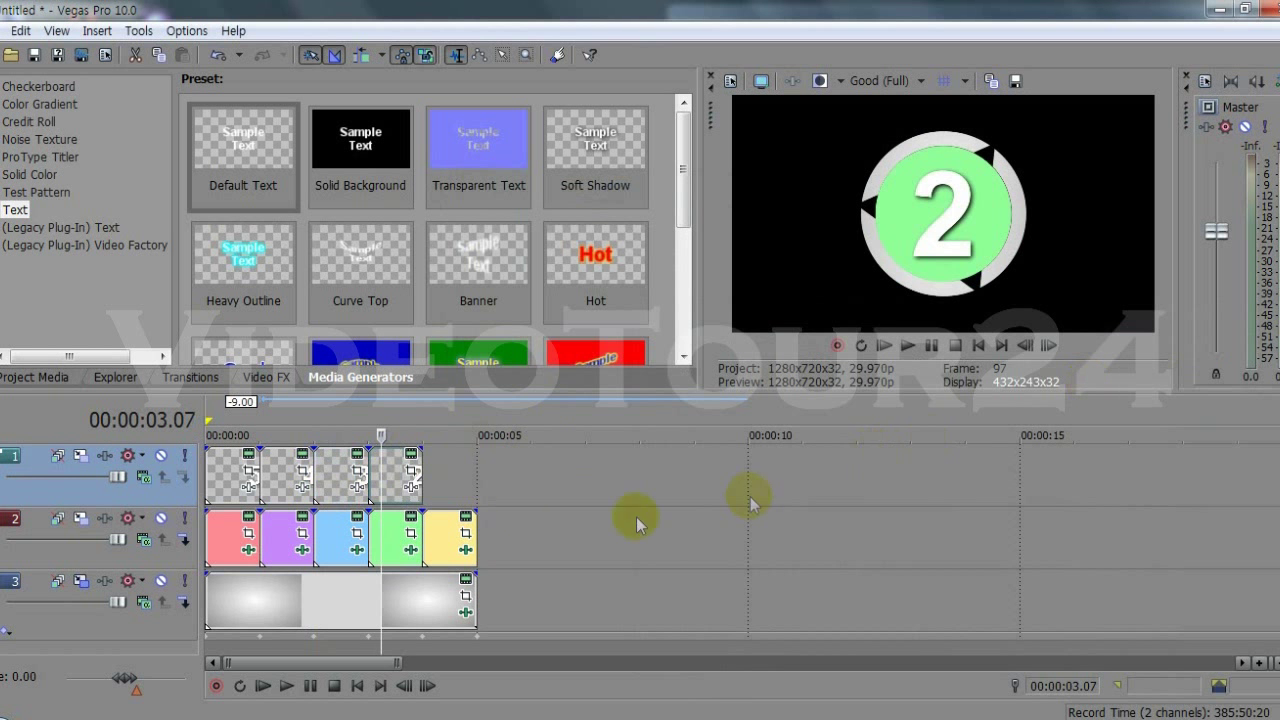
# Copy the 2 text event to 4 seconds with a new copy of its source media and change its text to 1.
pyautogui.click(391, 478)
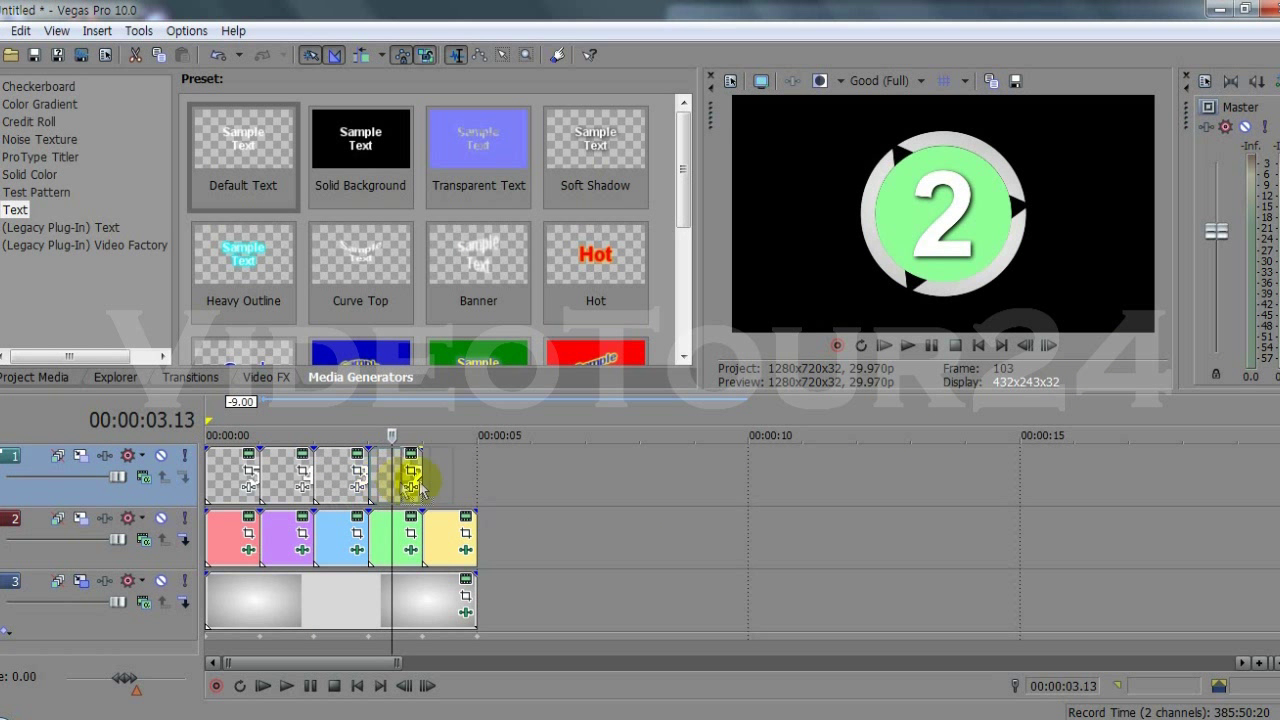
pyautogui.hotkey('ctrl', 'v')
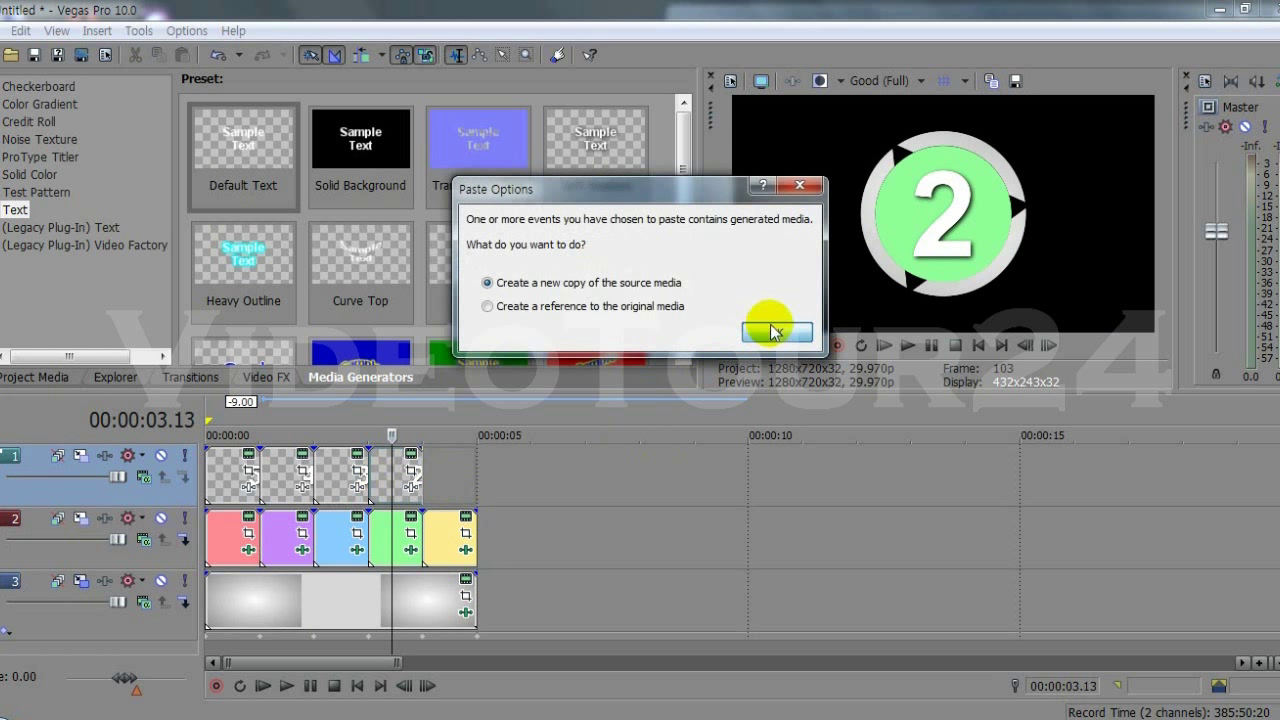
pyautogui.click(775, 331)
pyautogui.click(459, 476)
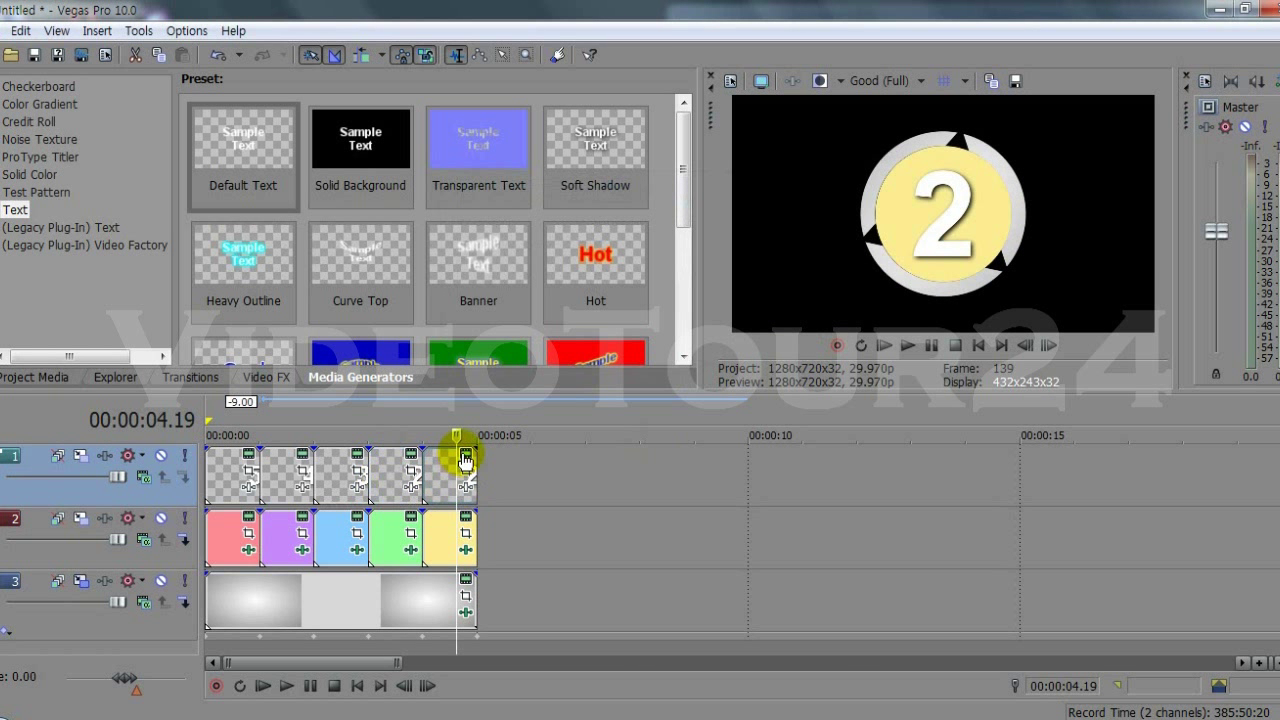
pyautogui.click(465, 453)
pyautogui.doubleClick(884, 582)
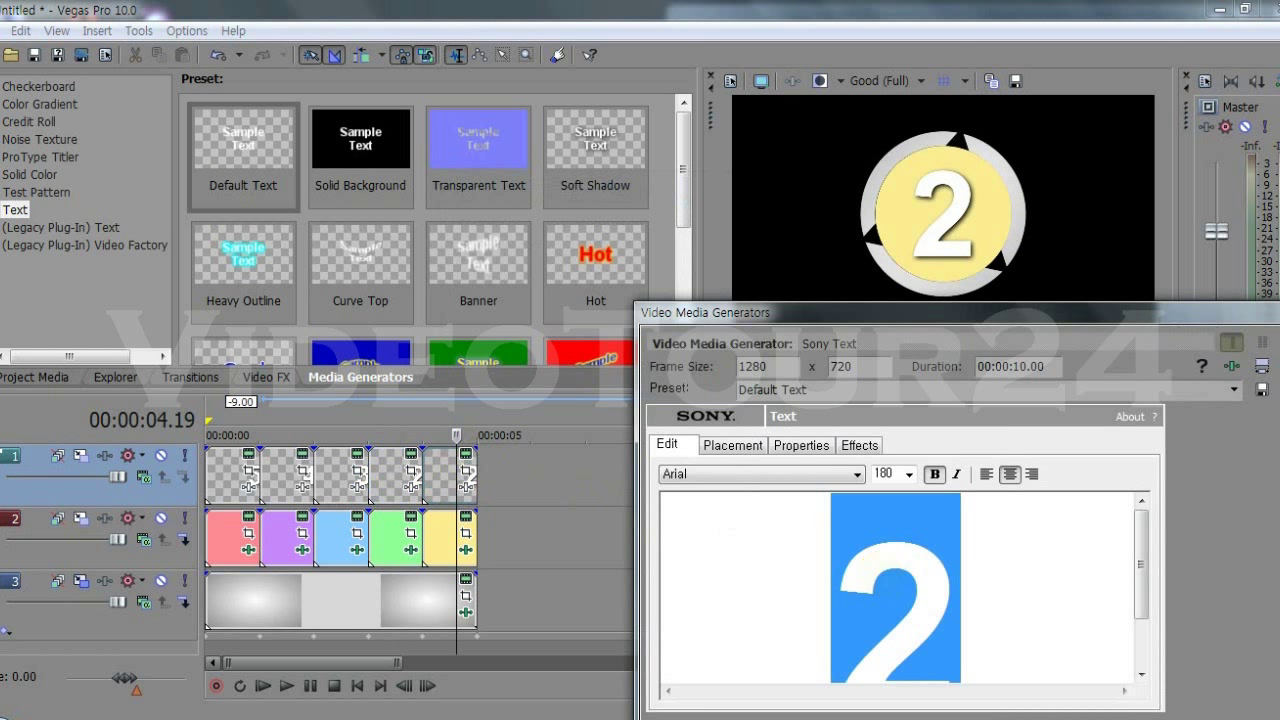
pyautogui.write('1')
pyautogui.press('Escape')
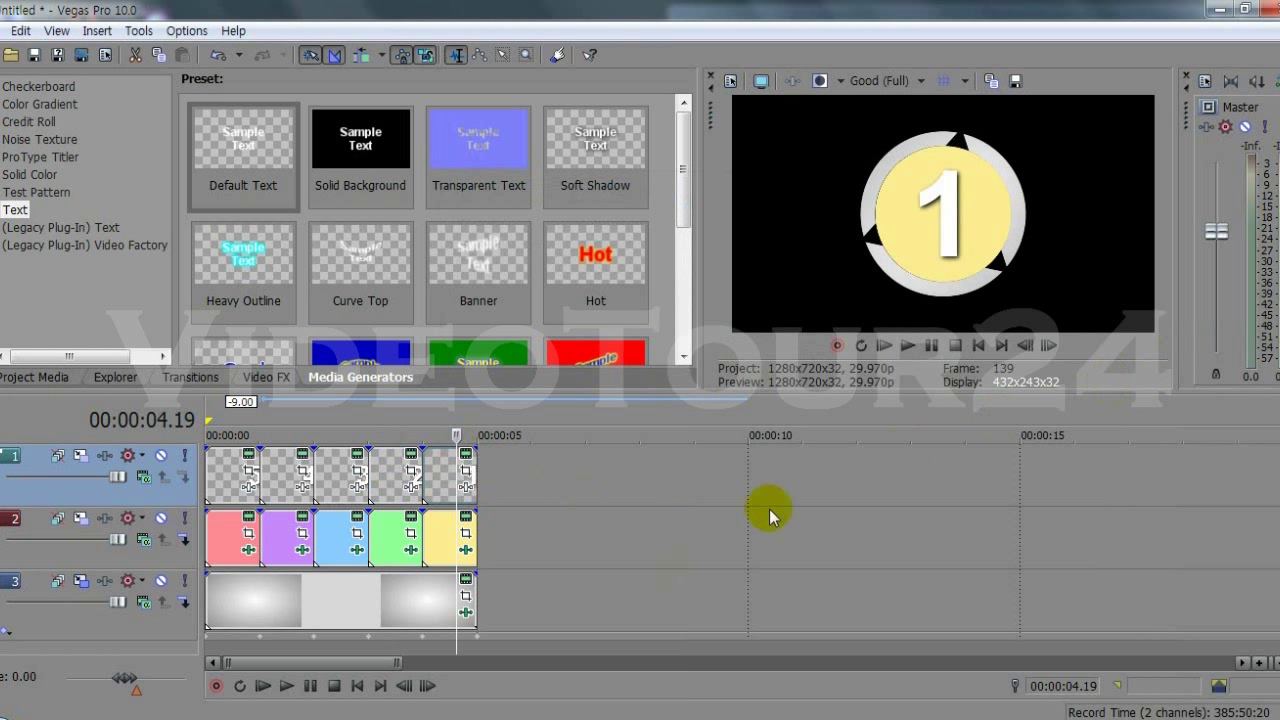
# Play the countdown from the start at Preview (Auto) quality, then return the preview quality to Good (Full).
pyautogui.click(356, 686)
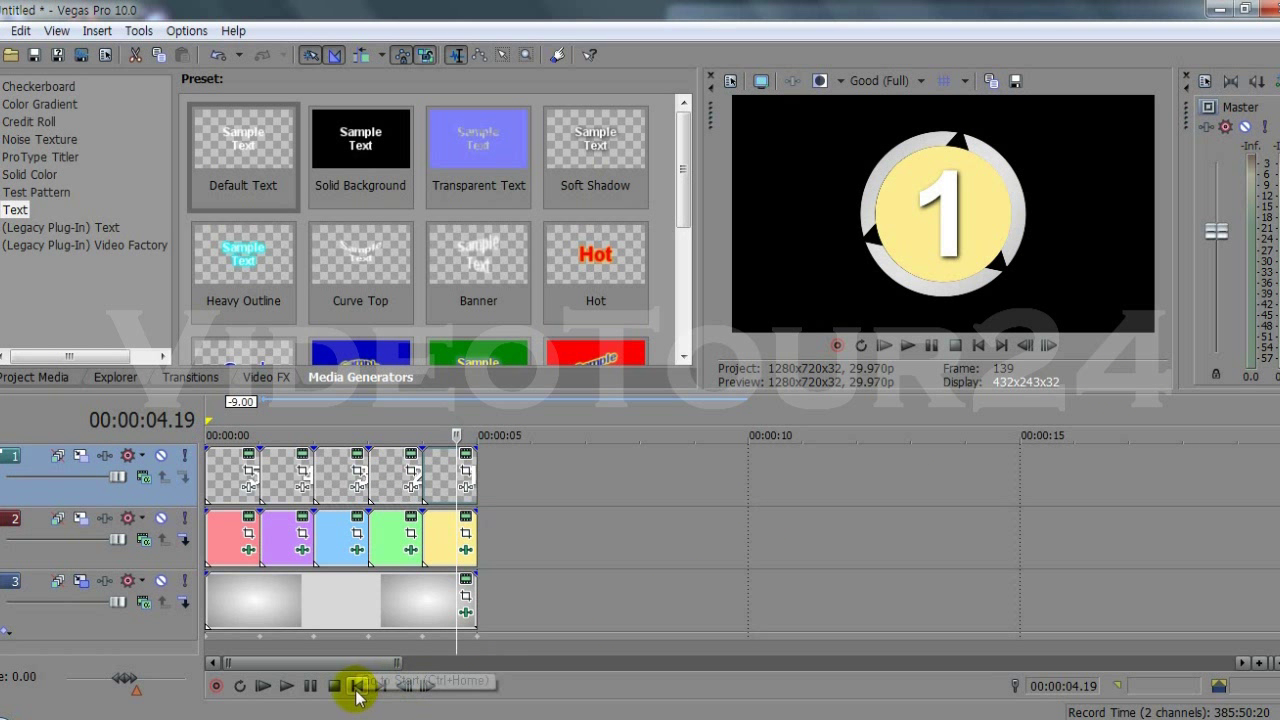
pyautogui.click(886, 89)
pyautogui.moveTo(889, 120)
pyautogui.click(997, 126)
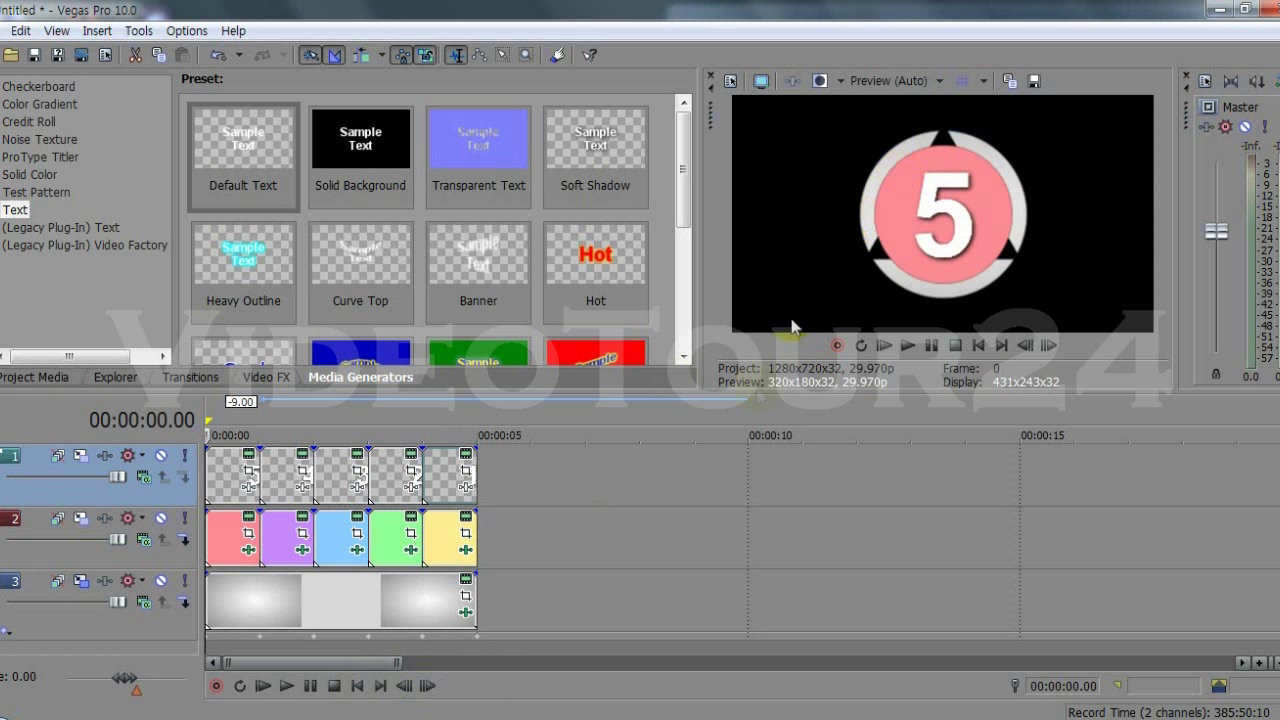
pyautogui.press('space')
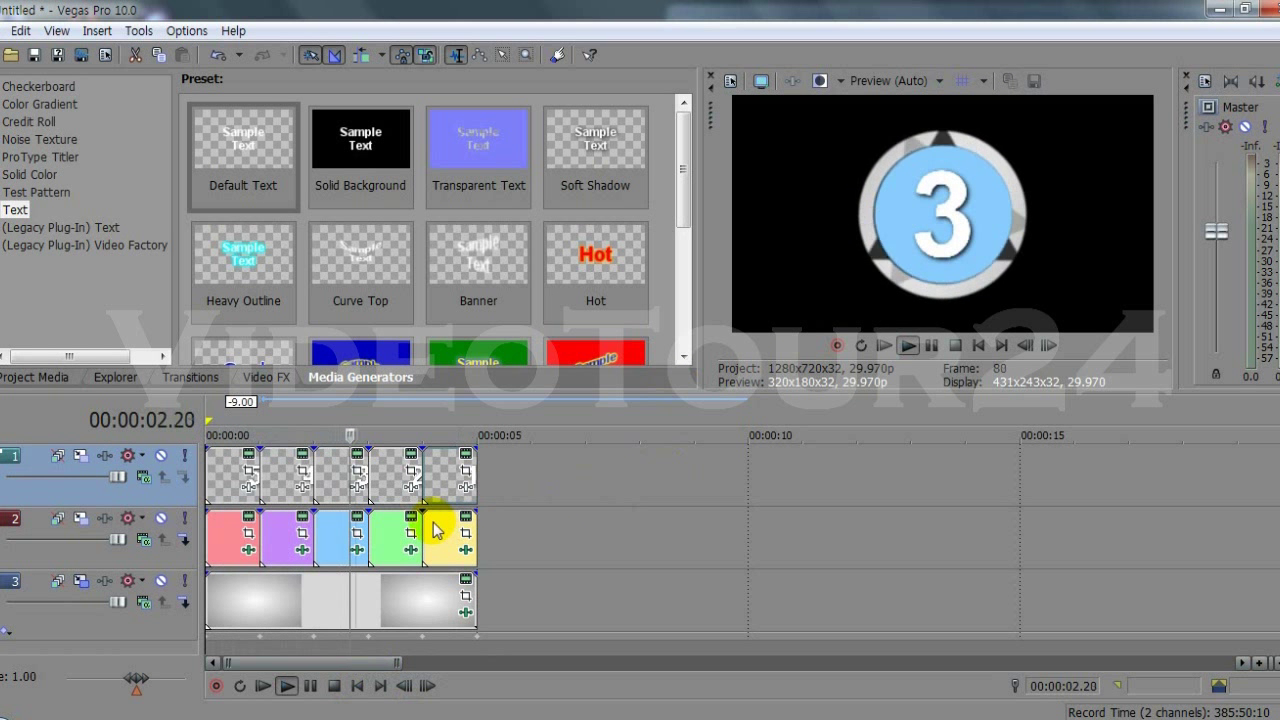
pyautogui.press('space')
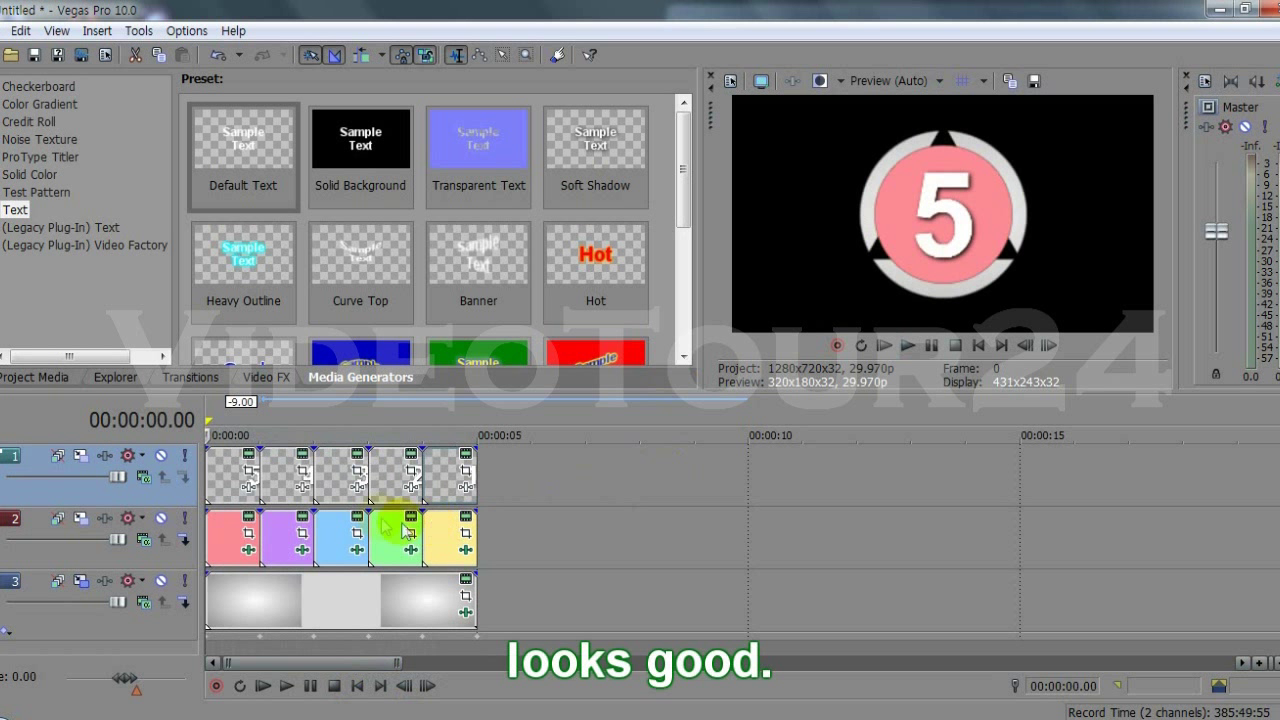
pyautogui.click(905, 81)
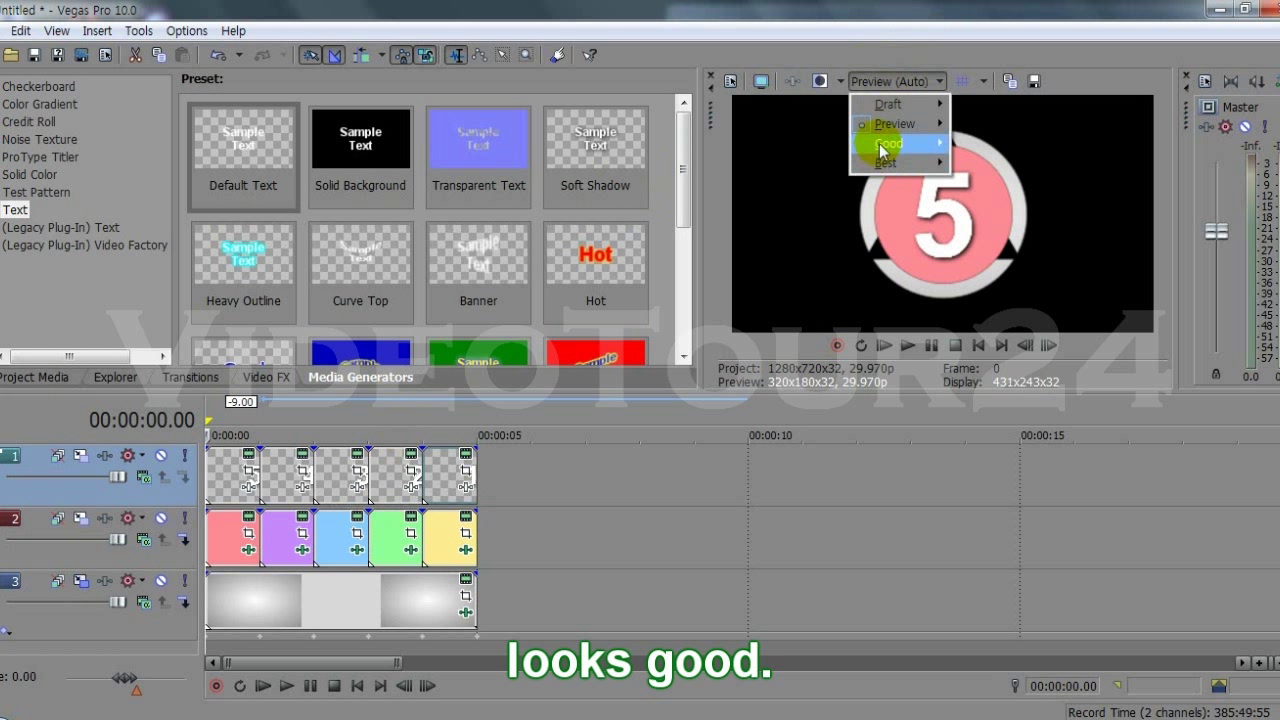
pyautogui.moveTo(888, 143)
pyautogui.click(991, 164)
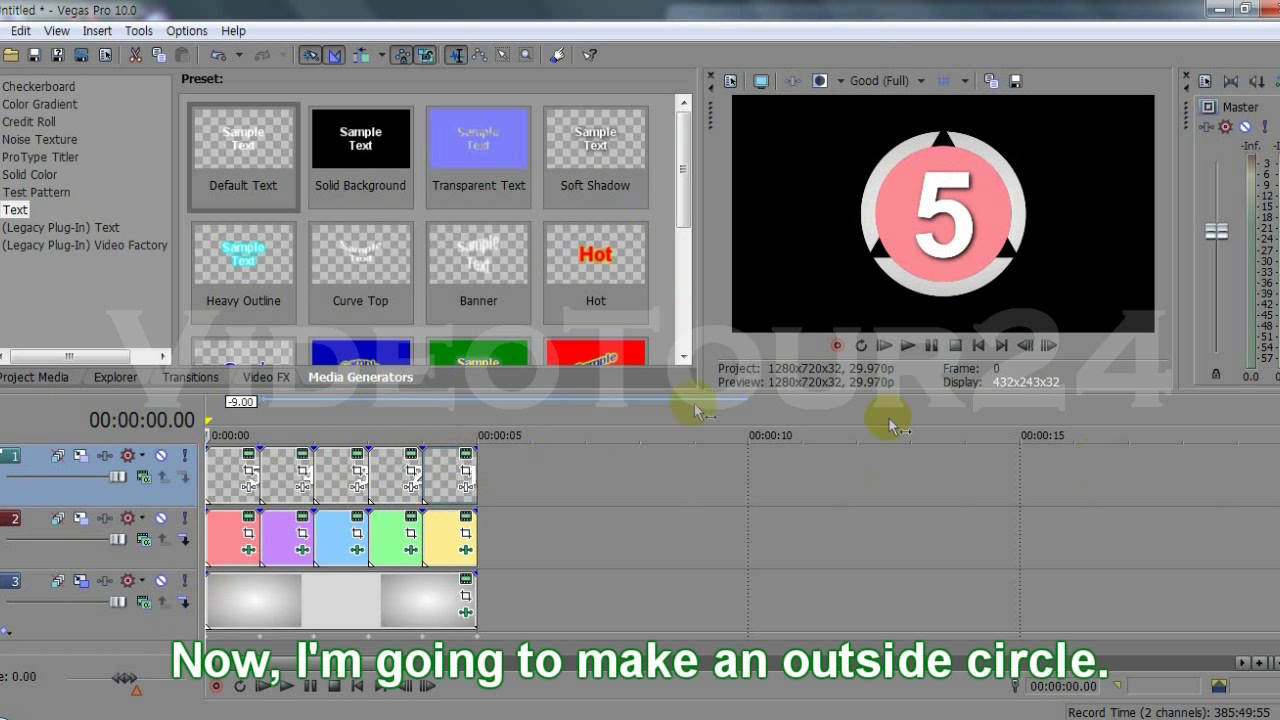
# Add a video track below the ring track and place an Elliptical White to Black color gradient at its start.
pyautogui.click(37, 104)
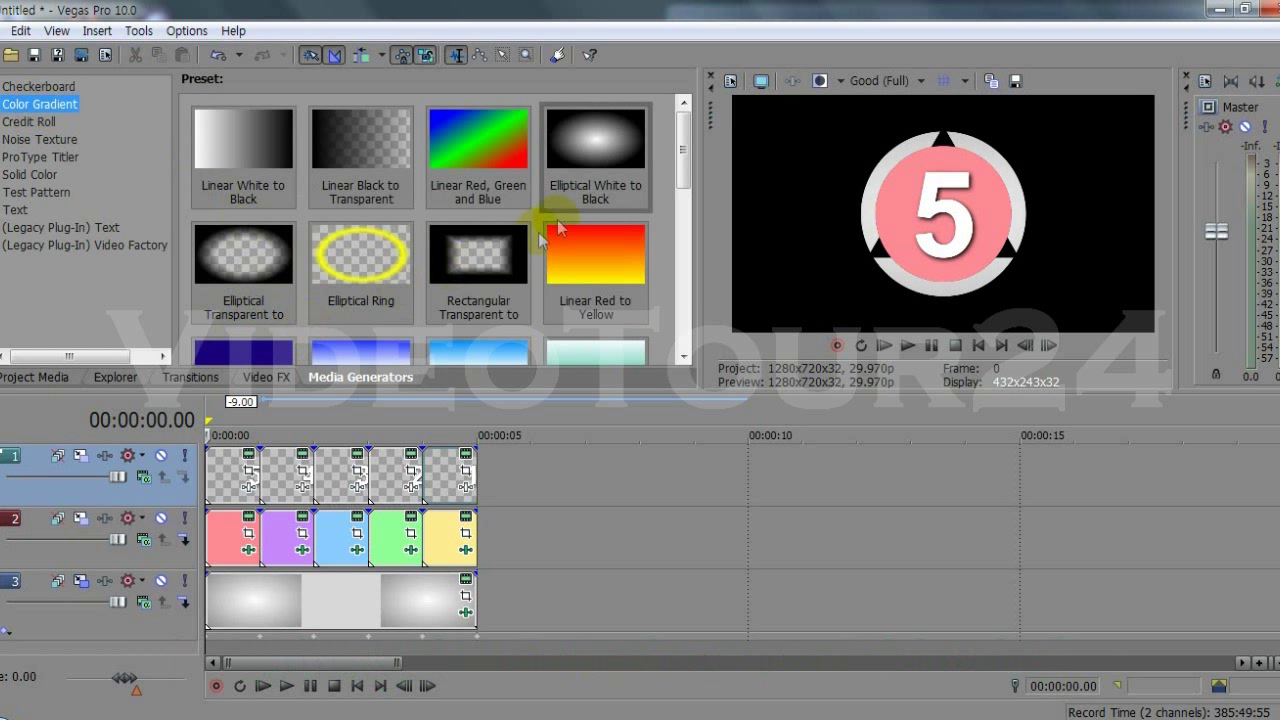
pyautogui.click(585, 155)
pyautogui.moveTo(587, 155)
pyautogui.mouseDown()
pyautogui.moveTo(329, 694)
pyautogui.moveTo(363, 634)
pyautogui.moveTo(418, 350)
pyautogui.moveTo(290, 403)
pyautogui.moveTo(605, 152)
pyautogui.mouseUp()
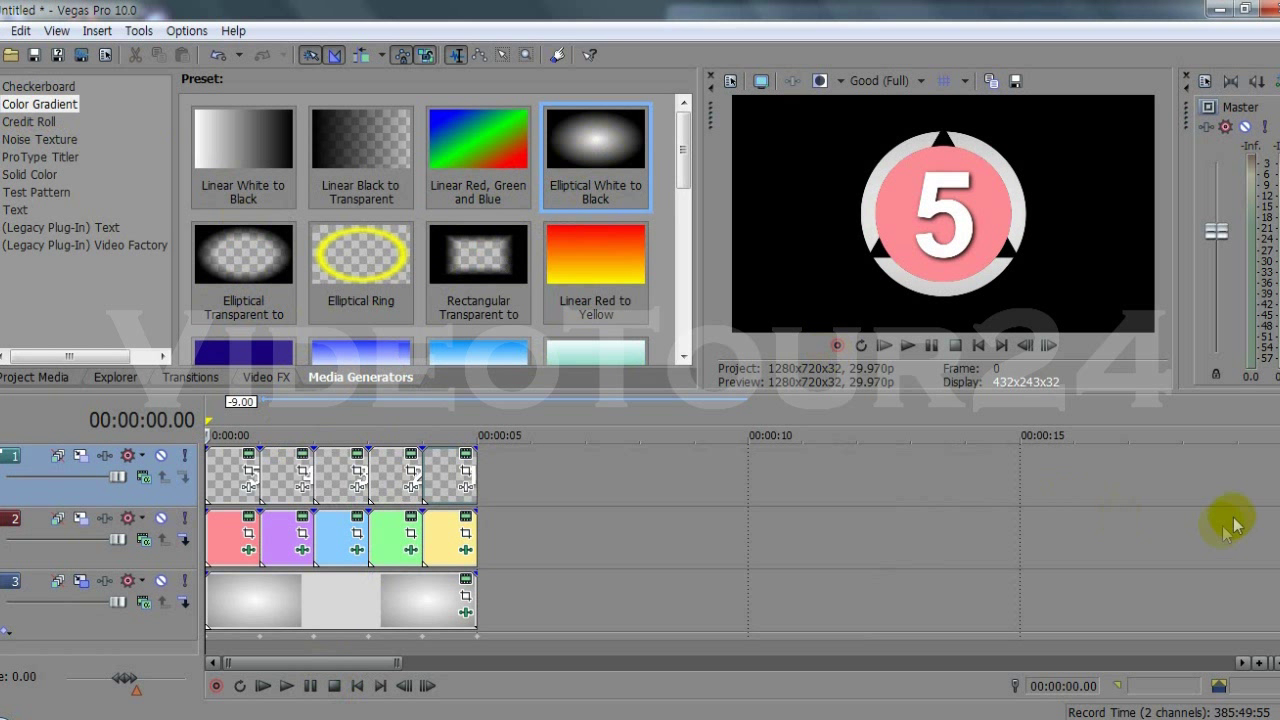
pyautogui.moveTo(1277, 466); pyautogui.dragTo(1277, 590)
pyautogui.moveTo(575, 173); pyautogui.dragTo(330, 565)
pyautogui.moveTo(144, 567); pyautogui.dragTo(143, 567)
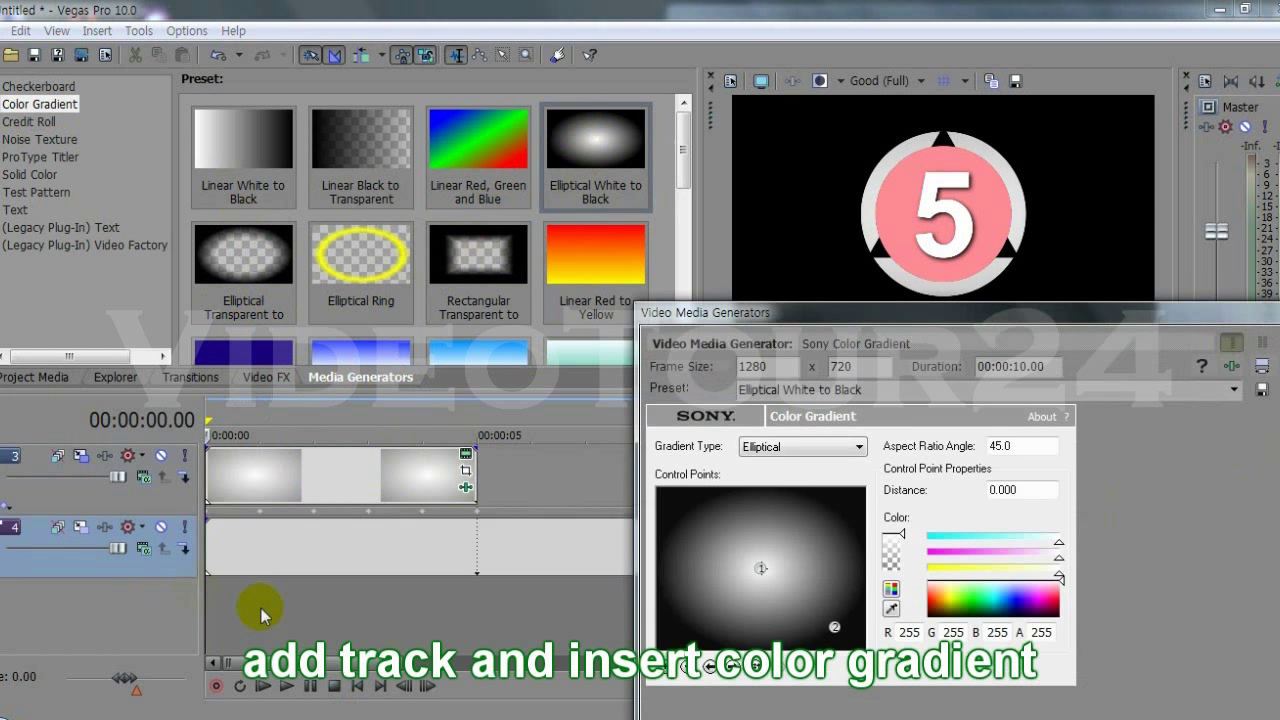
# Move the new gradient's outer control point to the lower-right corner and set its color to RGB 148, 148, 148 with alpha 255.
pyautogui.moveTo(836, 628); pyautogui.dragTo(864, 649)
pyautogui.click(1045, 632)
pyautogui.moveTo(1063, 625); pyautogui.dragTo(1066, 600)
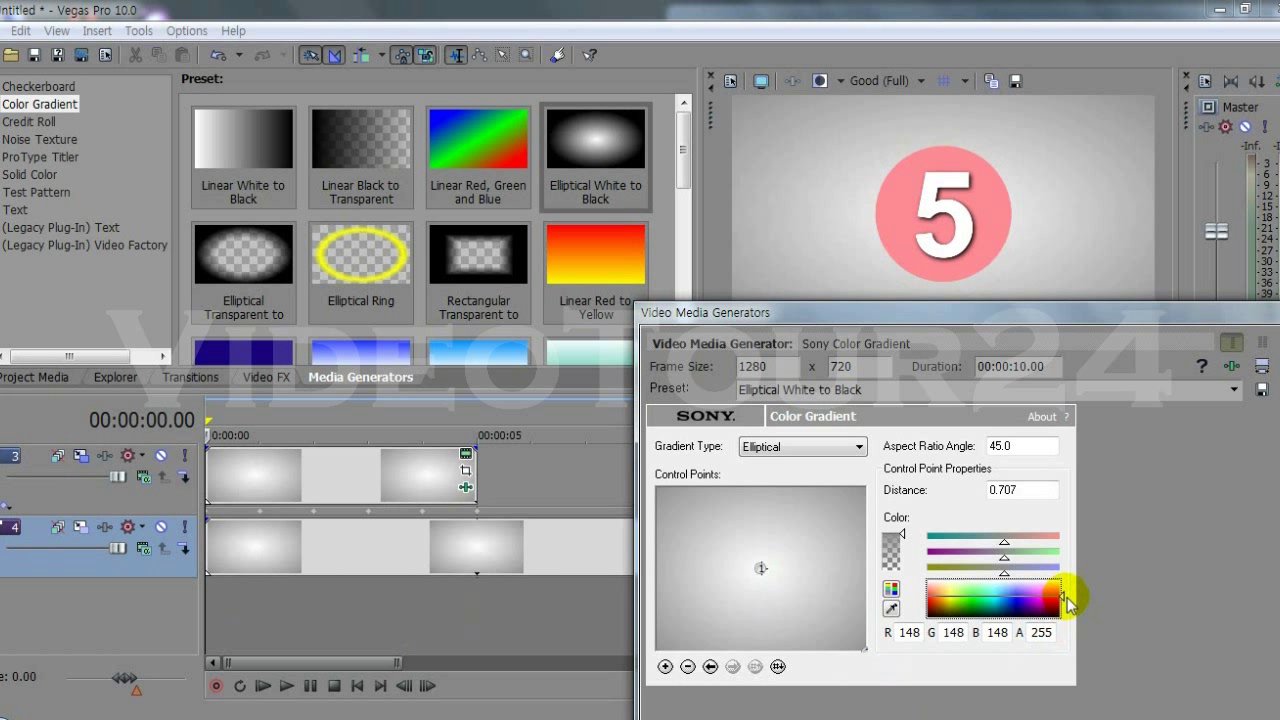
pyautogui.click(1275, 313)
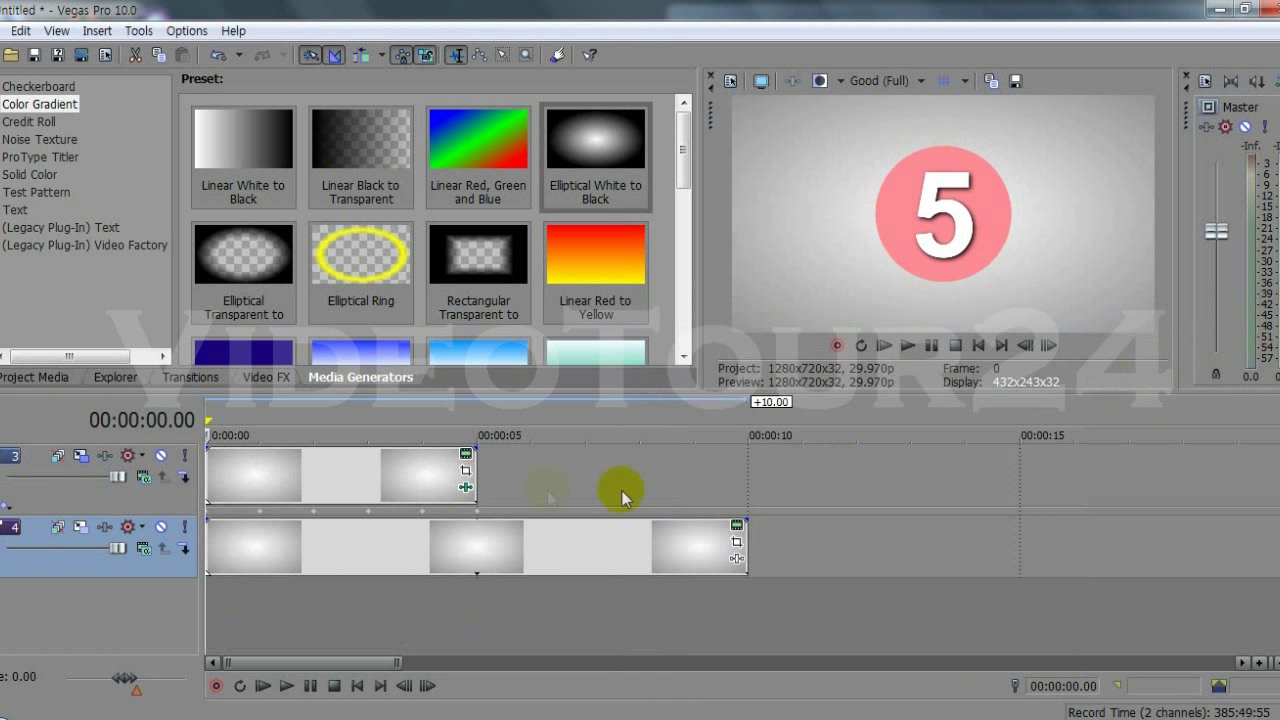
# Apply the Cookie Cutter effect with the Circle, Center preset to the gradient event on track 4.
pyautogui.click(275, 382)
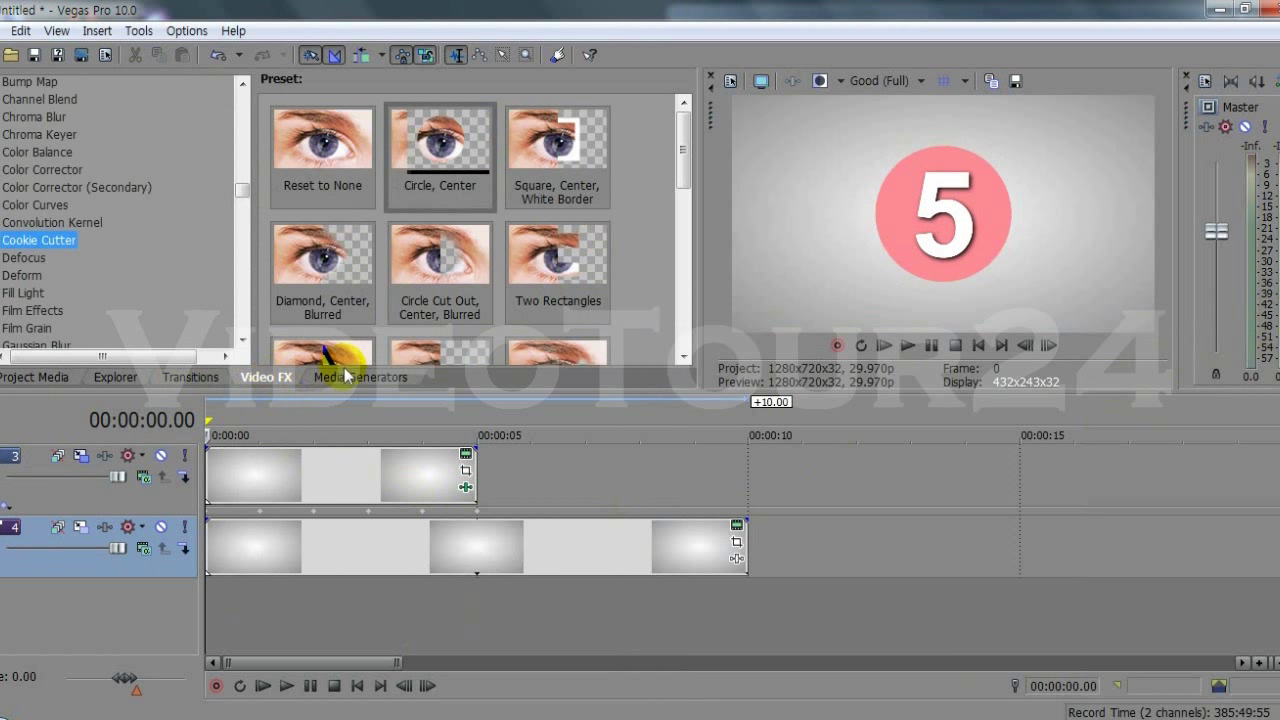
pyautogui.click(440, 162)
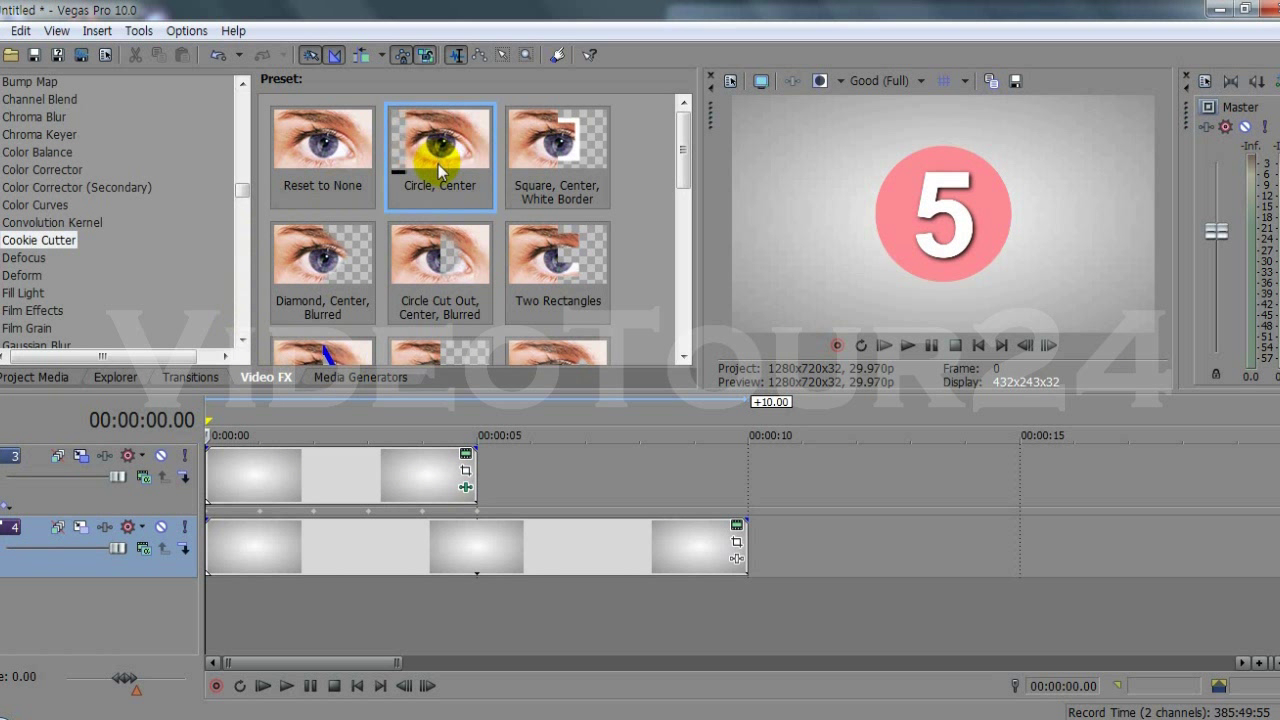
pyautogui.moveTo(440, 155); pyautogui.dragTo(276, 533)
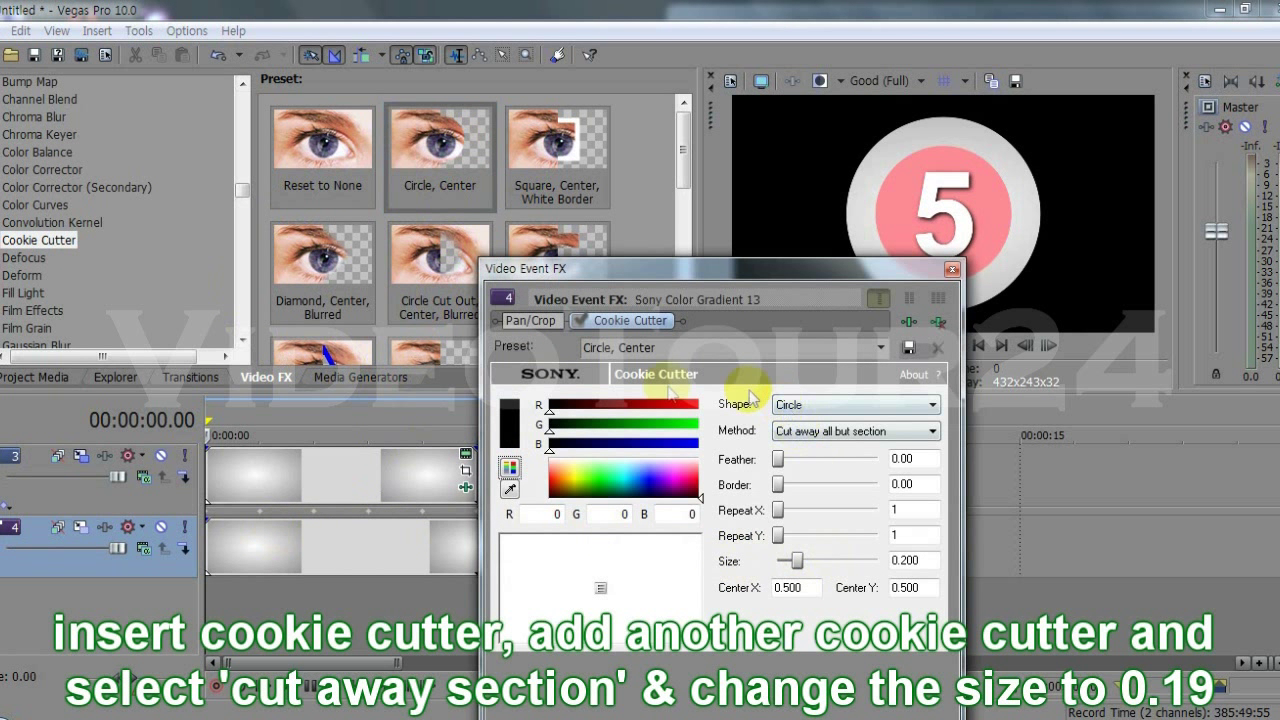
# Add a second Circle, Center Cookie Cutter to the track 4 event with method Cut away section and size 0.190.
pyautogui.moveTo(425, 180); pyautogui.dragTo(329, 543)
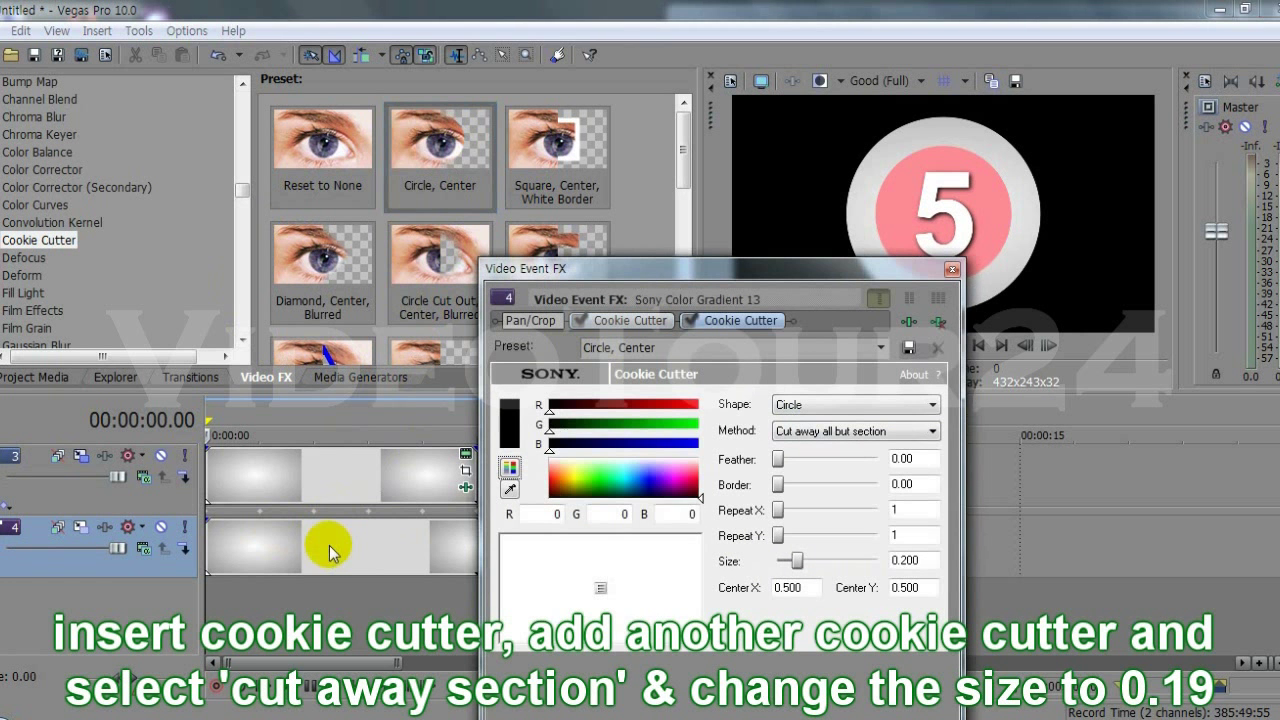
pyautogui.click(857, 431)
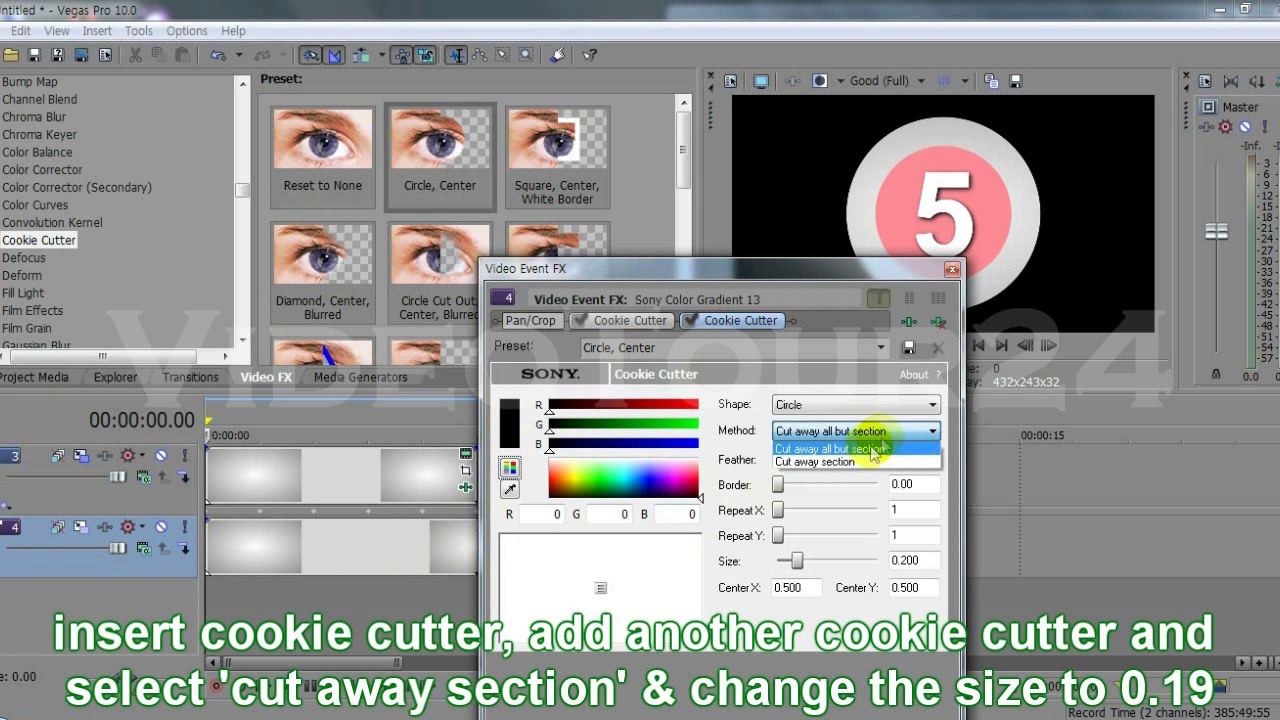
pyautogui.click(840, 463)
pyautogui.moveTo(798, 566); pyautogui.dragTo(798, 568)
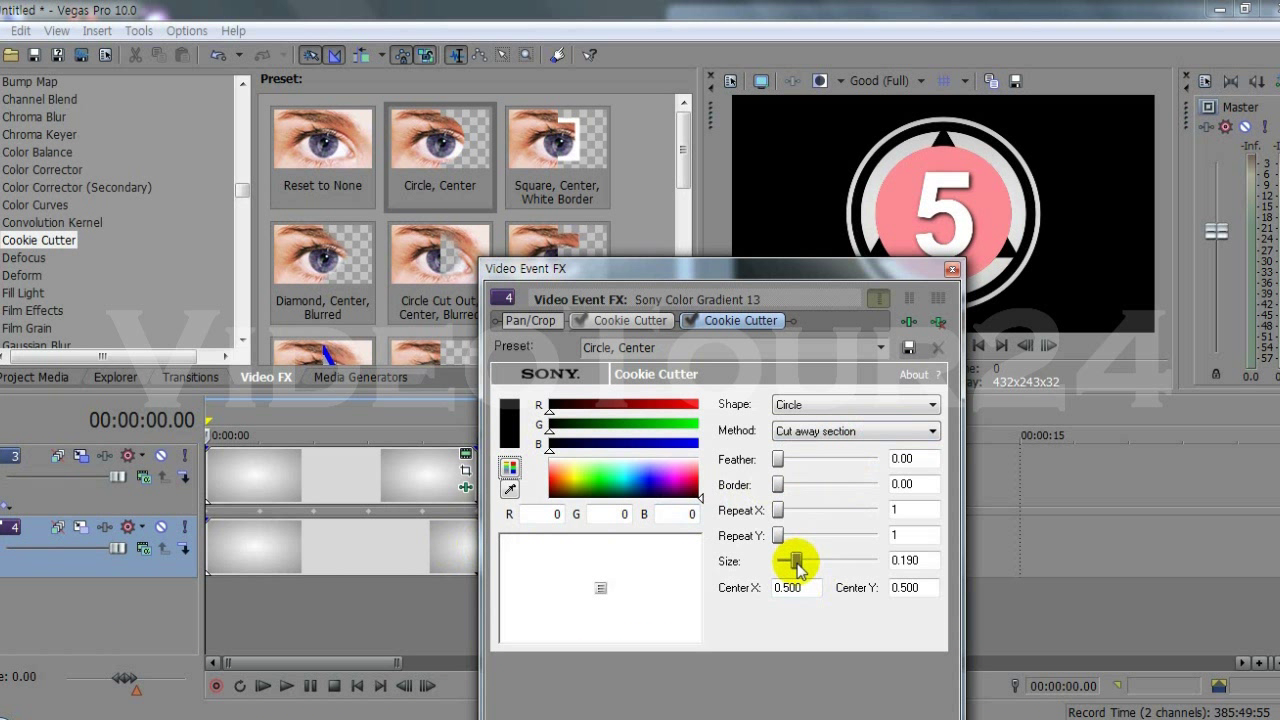
pyautogui.click(952, 271)
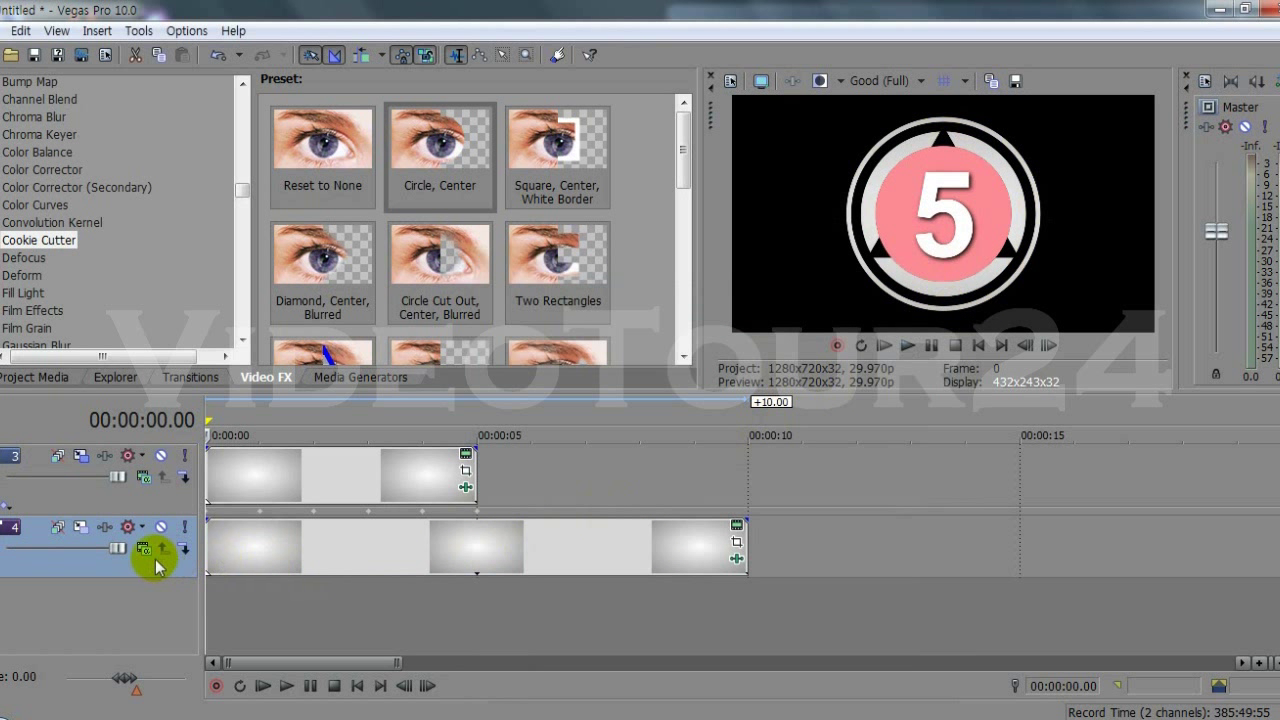
# Darken the center control point of the track 4 gradient to RGB 174, 174, 174.
pyautogui.click(737, 527)
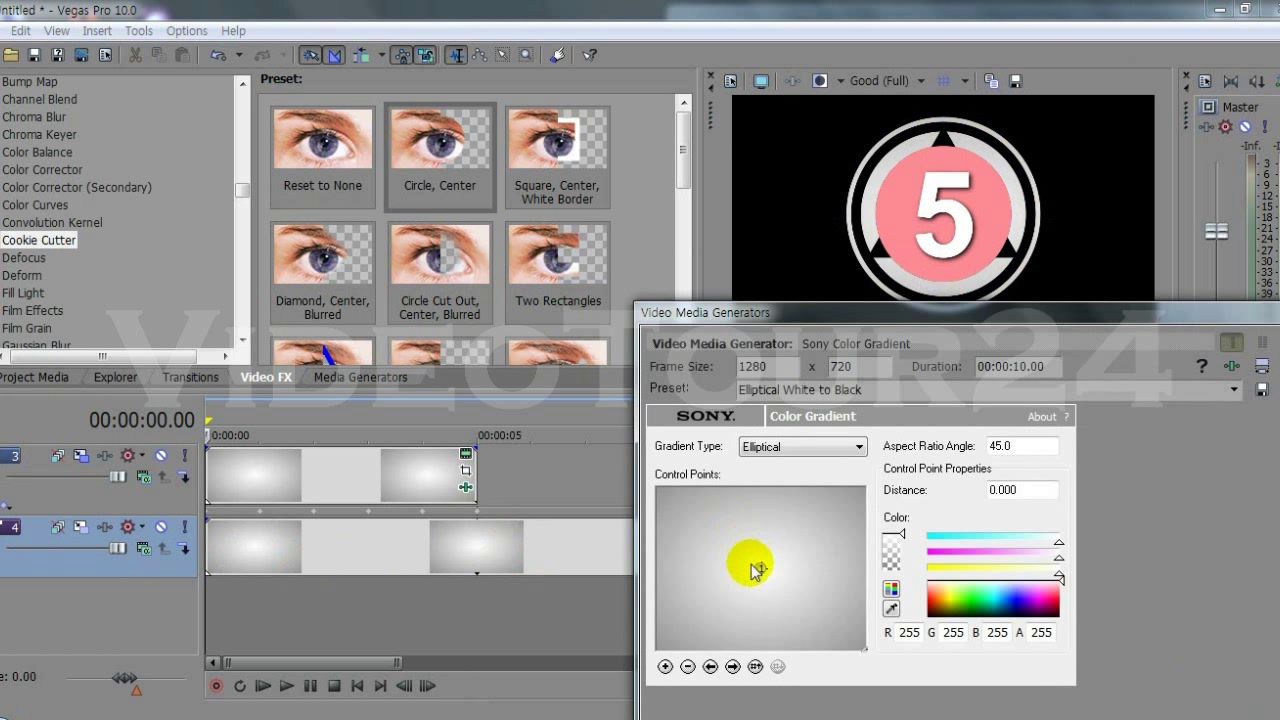
pyautogui.moveTo(1063, 583); pyautogui.dragTo(1064, 590)
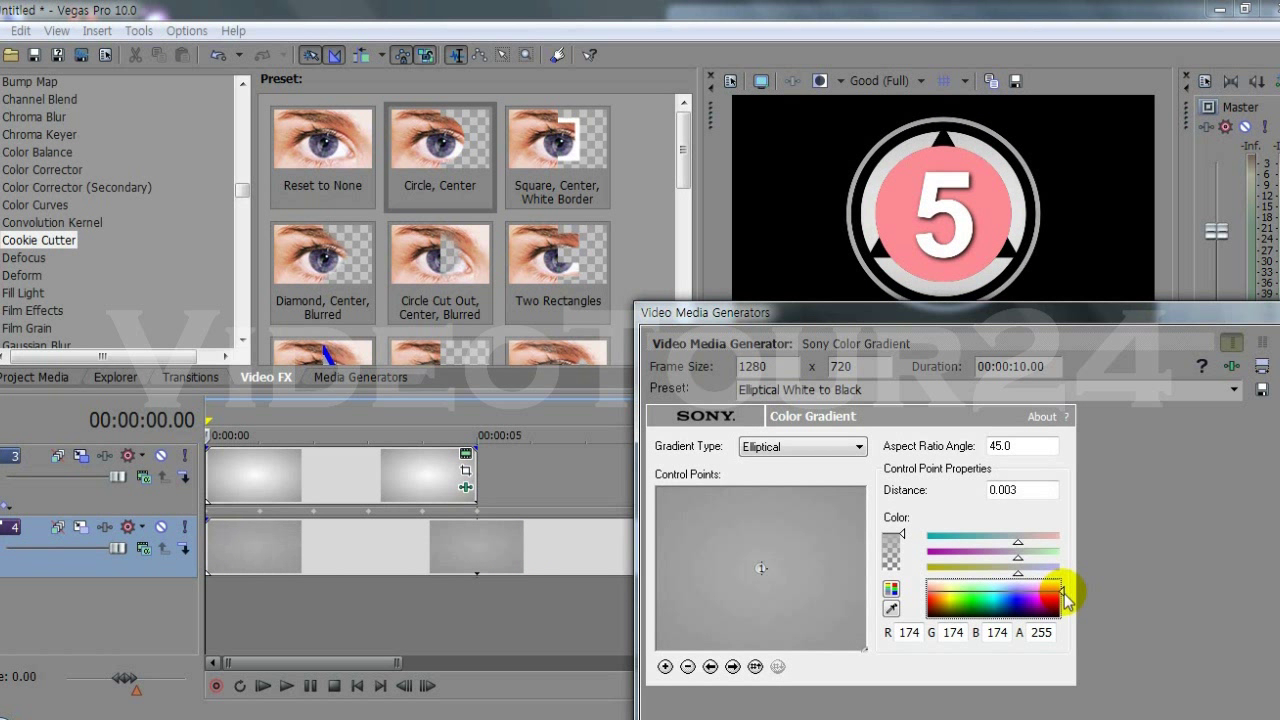
pyautogui.click(1272, 312)
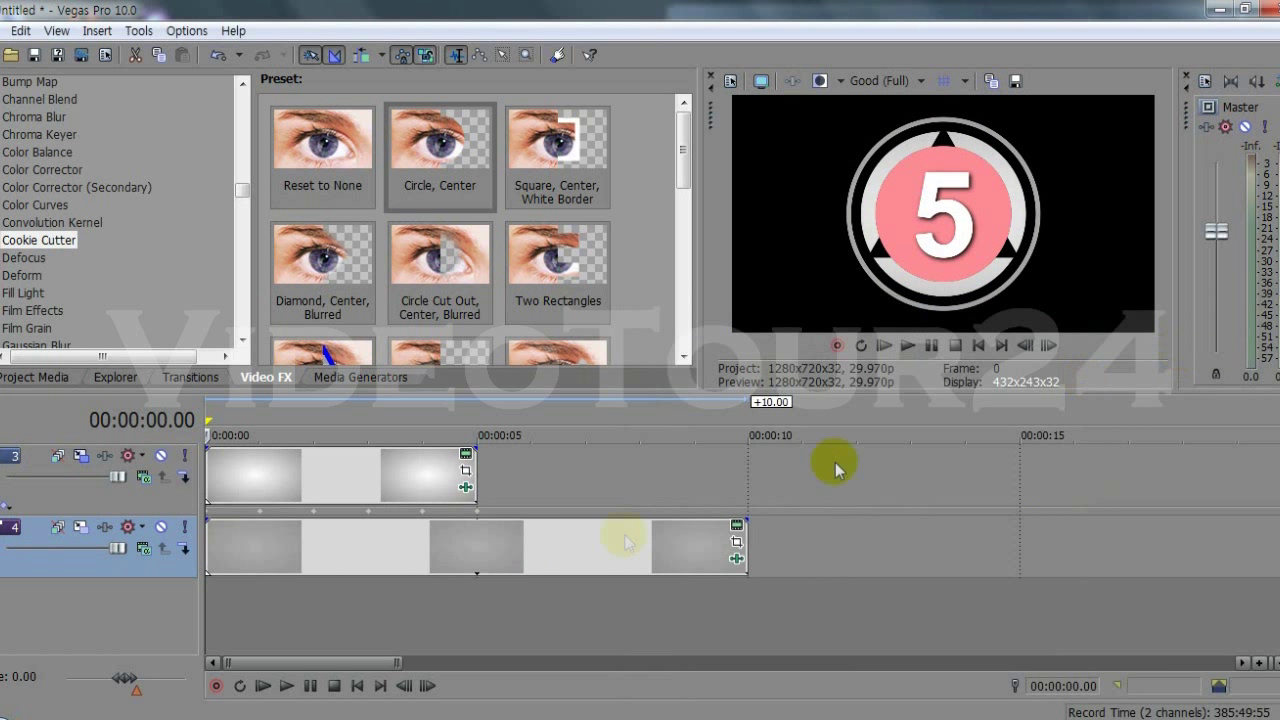
# Duplicate the outside circle track and add a White solid color as a take on the upper copy's event.
pyautogui.rightClick(143, 566)
pyautogui.click(243, 354)
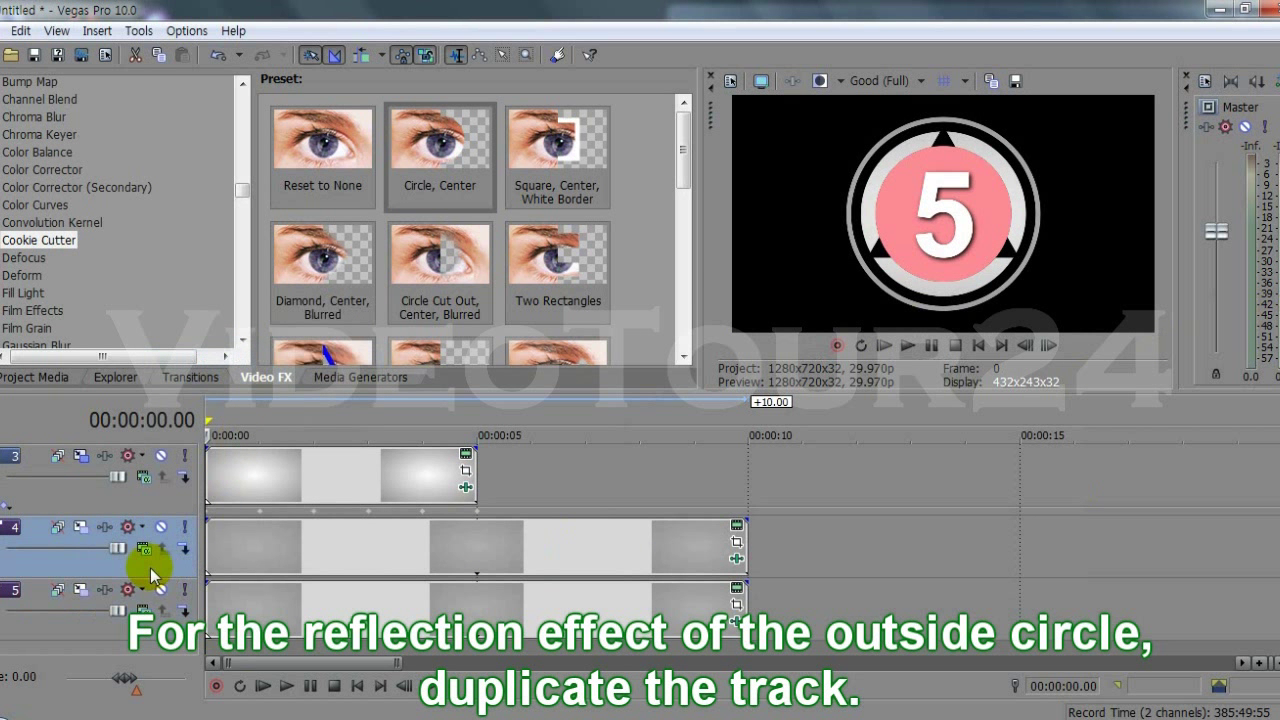
pyautogui.click(150, 540)
pyautogui.click(348, 383)
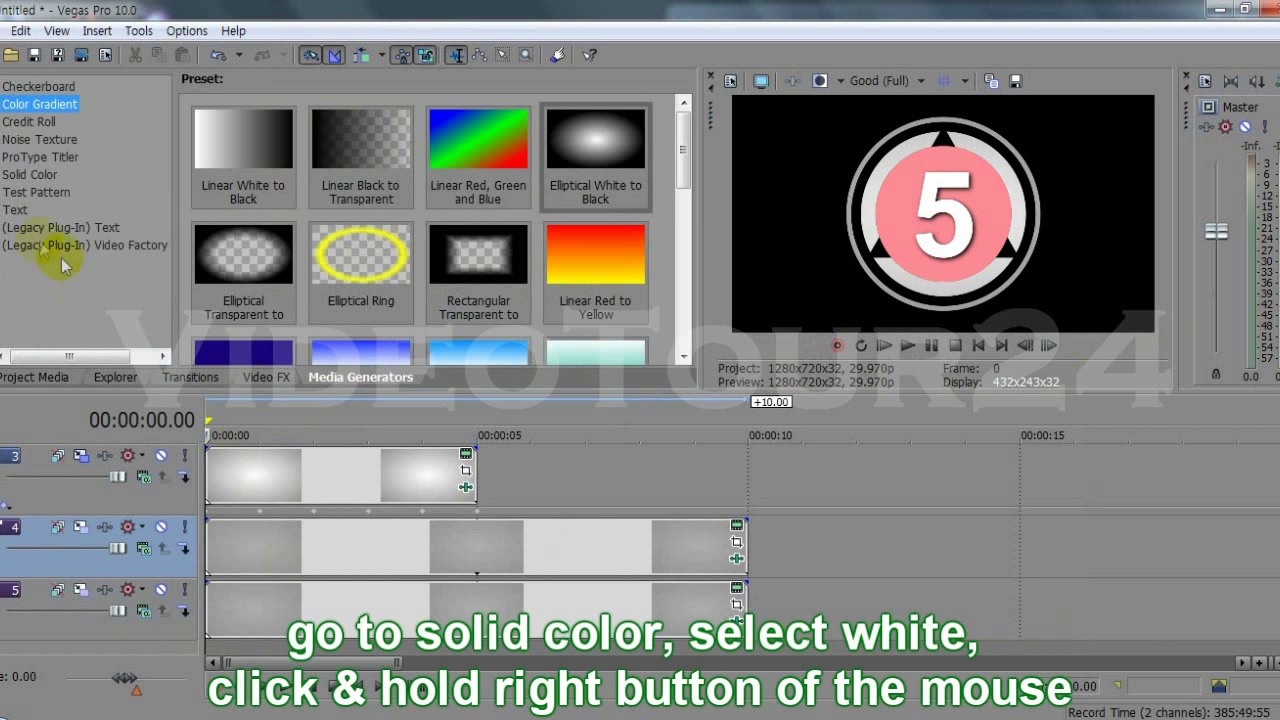
pyautogui.click(30, 175)
pyautogui.moveTo(243, 134); pyautogui.dragTo(300, 546)
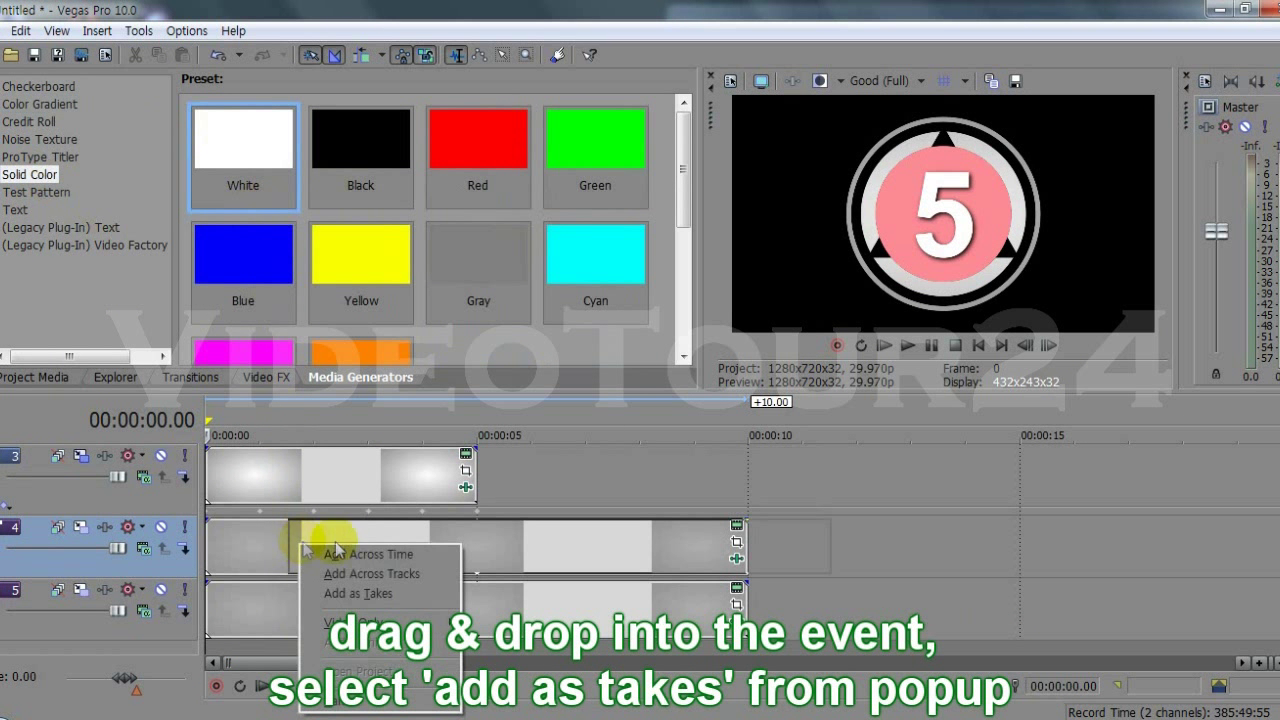
pyautogui.click(400, 597)
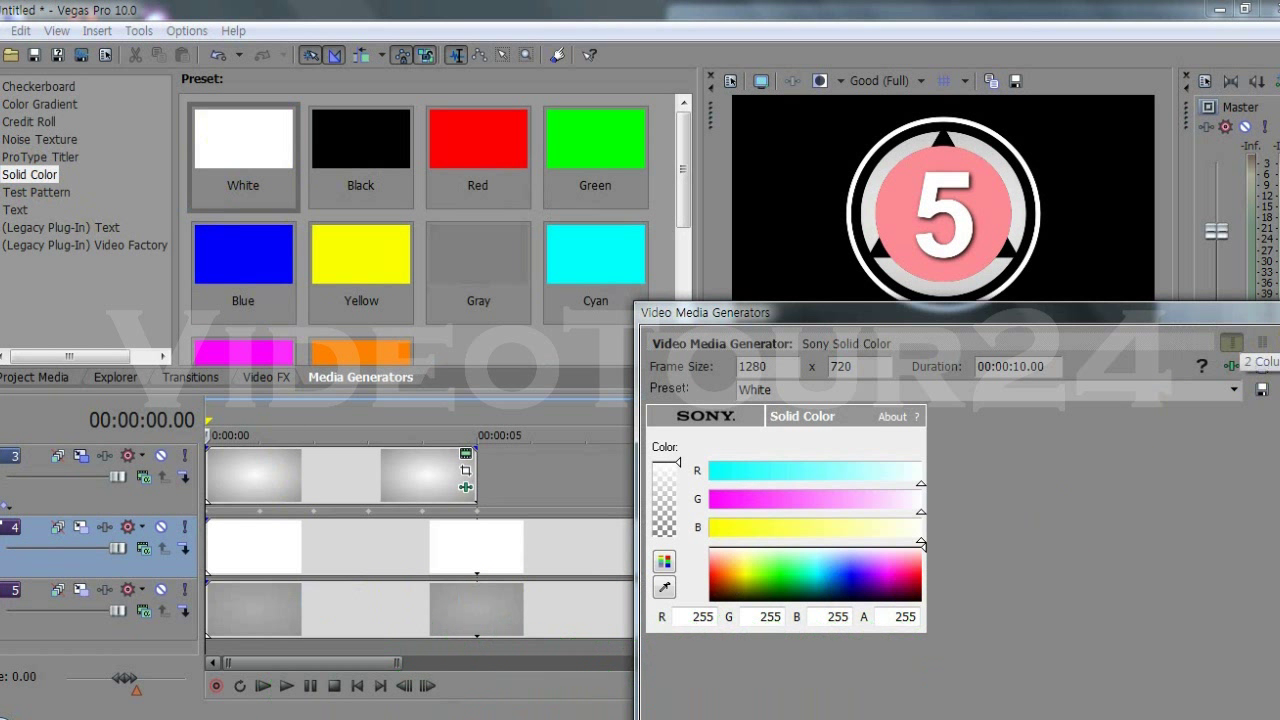
pyautogui.click(1272, 312)
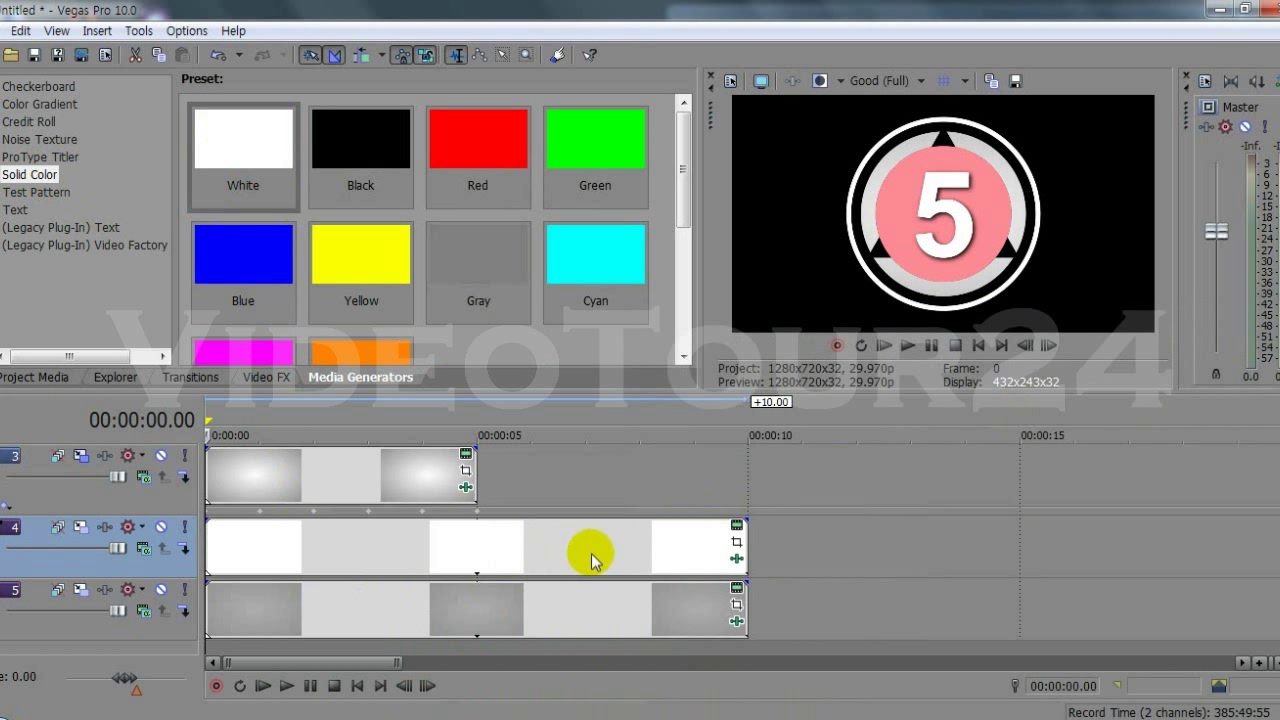
# Mask the white event with an inverted triangle whose tip is near the frame's center and whose upper corners lie above the frame.
pyautogui.click(737, 543)
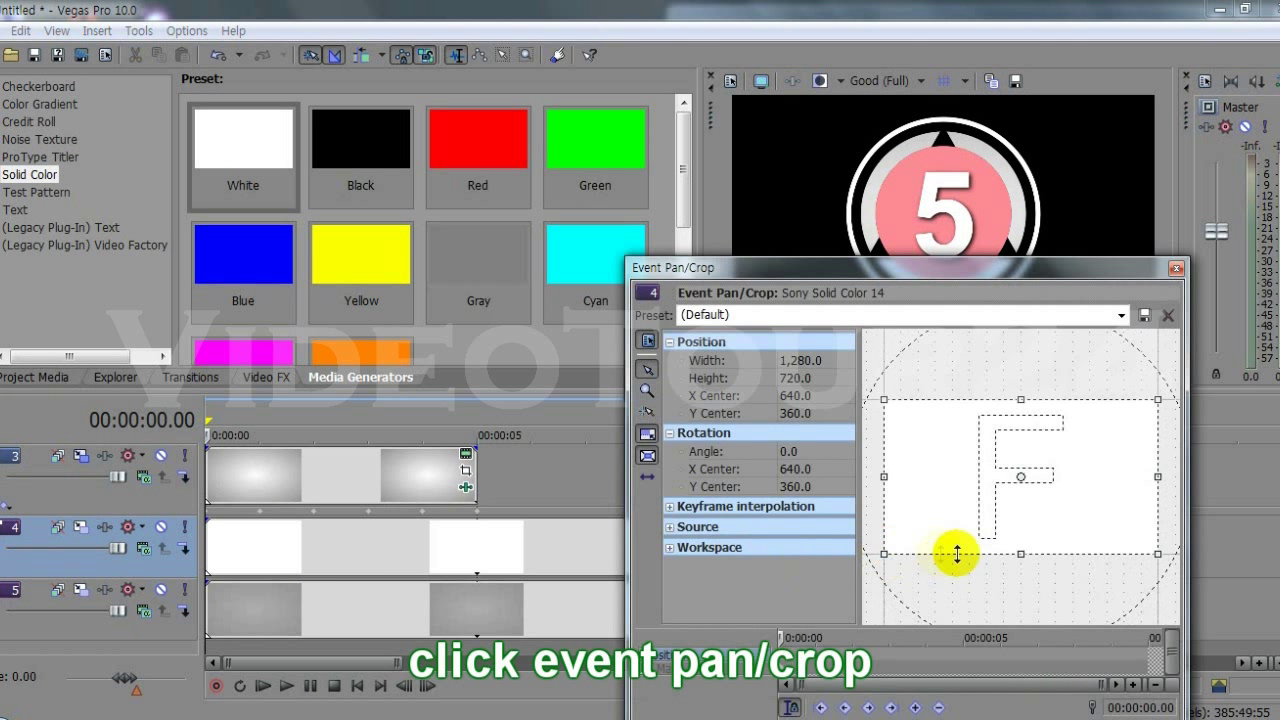
pyautogui.click(648, 668)
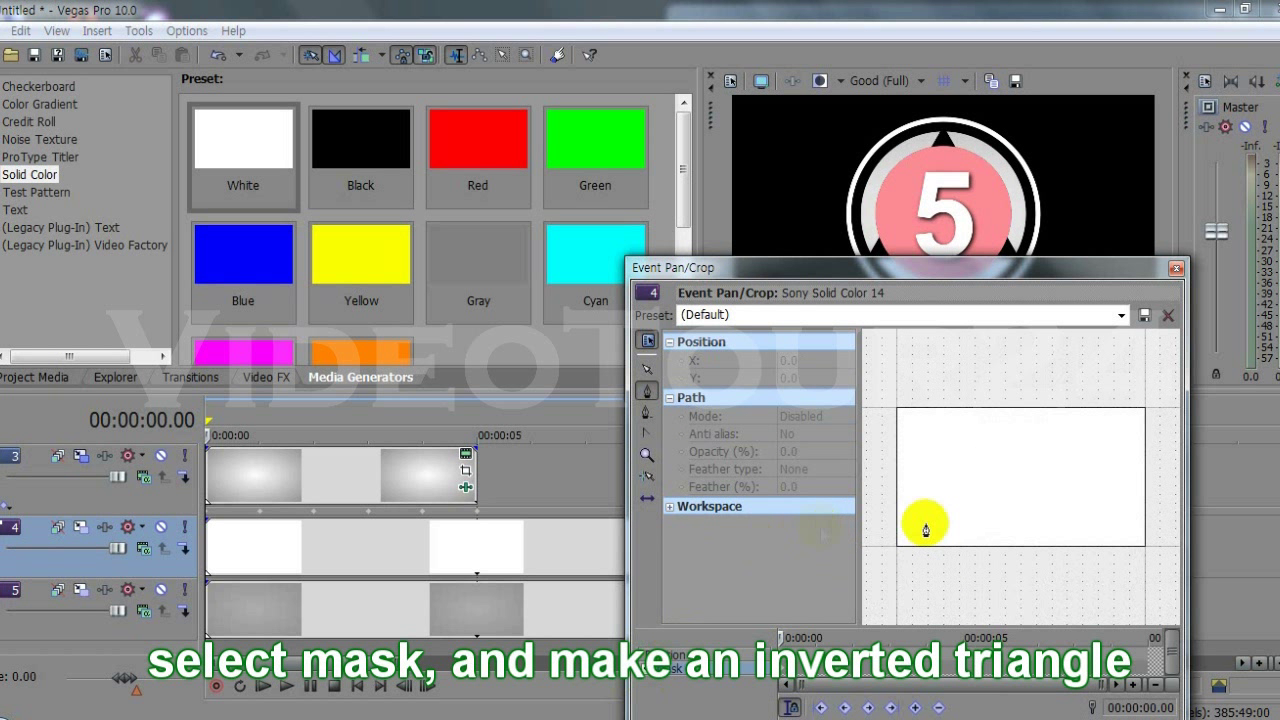
pyautogui.click(1008, 477)
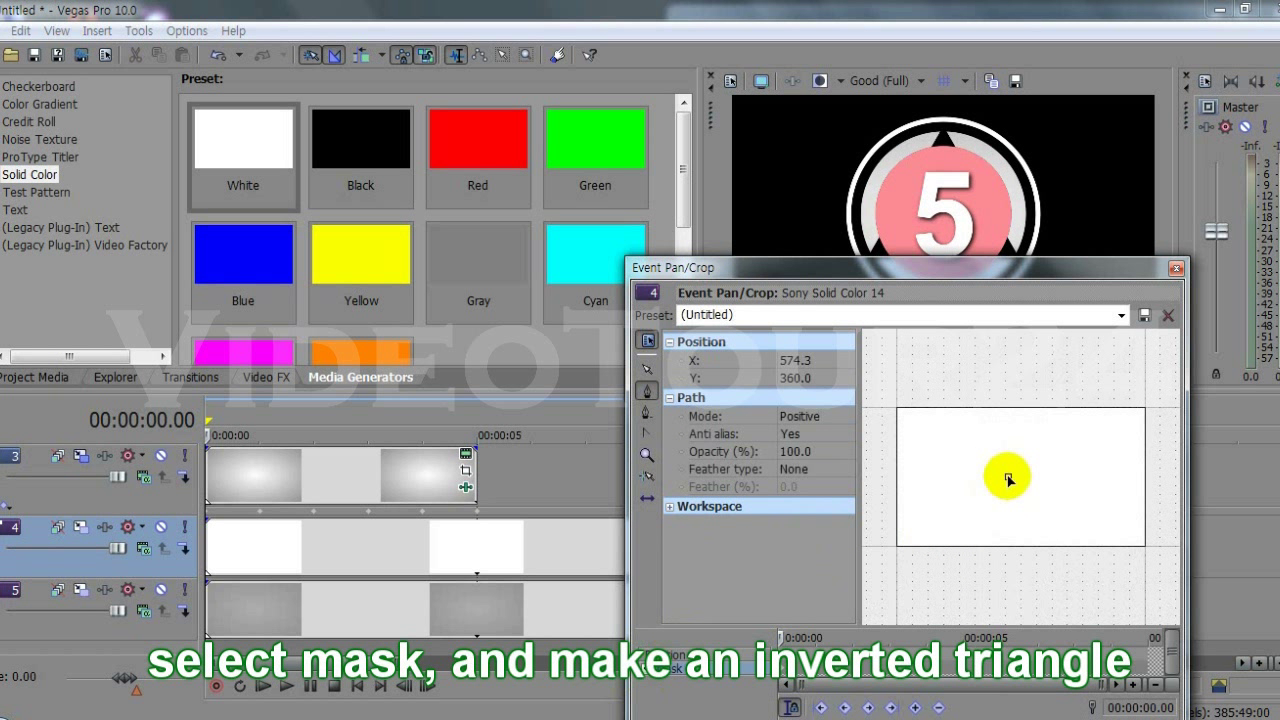
pyautogui.click(959, 392)
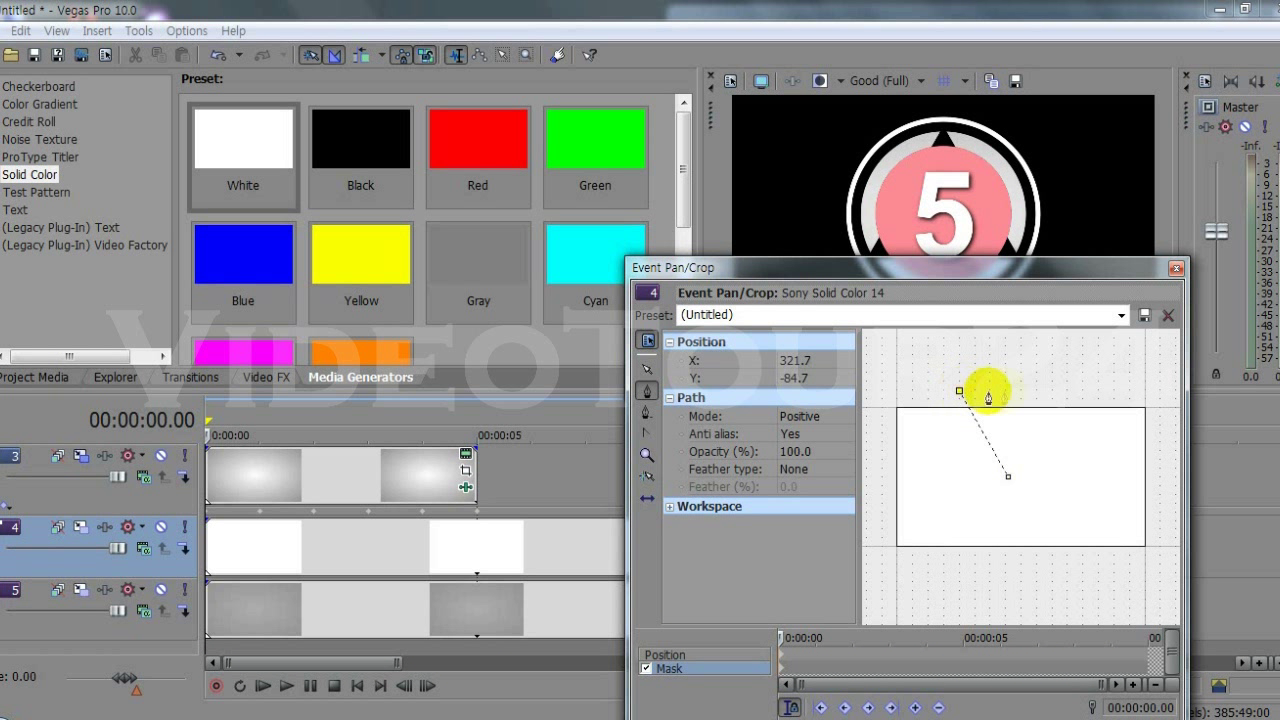
pyautogui.click(1052, 391)
pyautogui.click(1008, 478)
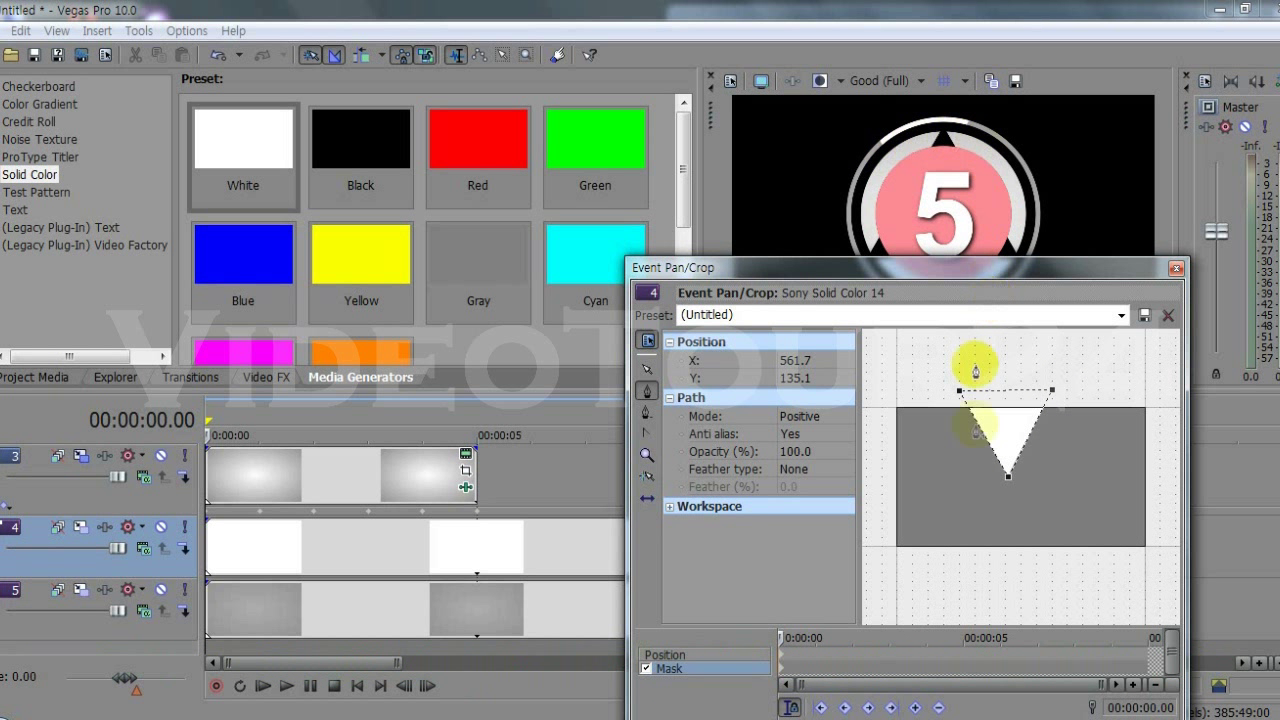
# Set the triangle mask's feather type to Both and its feather amount to 20%.
pyautogui.click(823, 470)
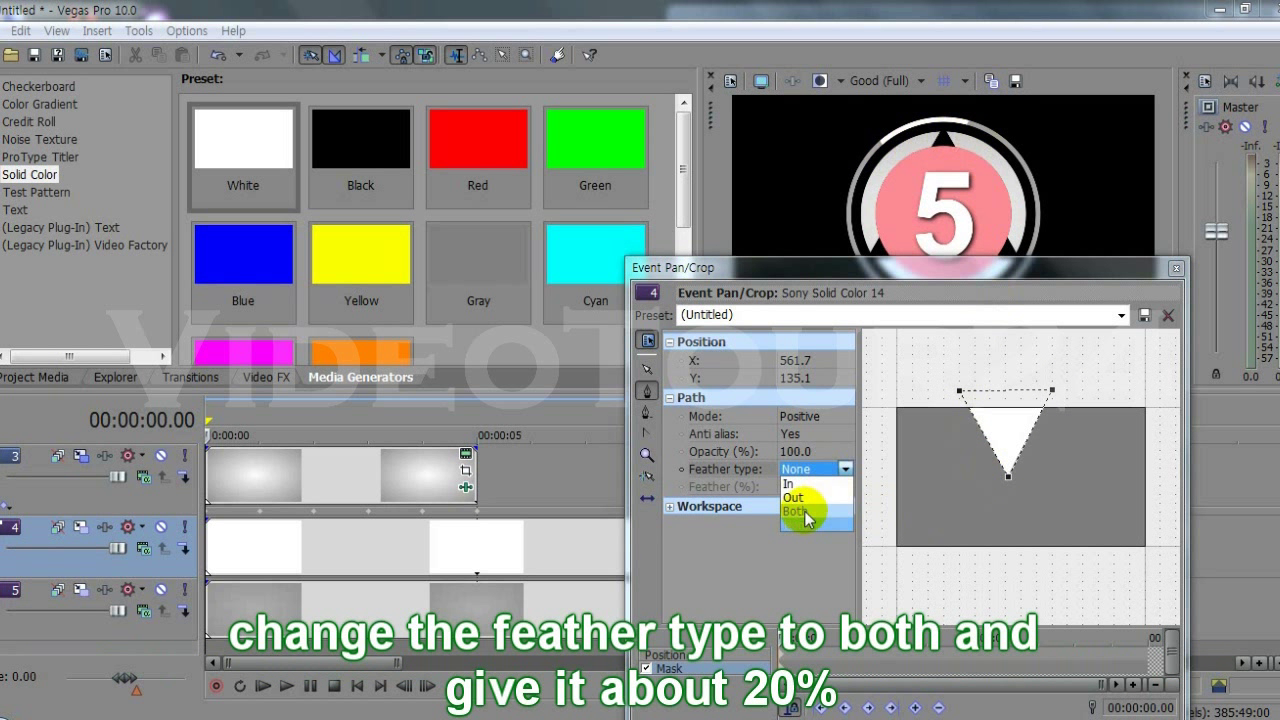
pyautogui.click(795, 511)
pyautogui.click(845, 487)
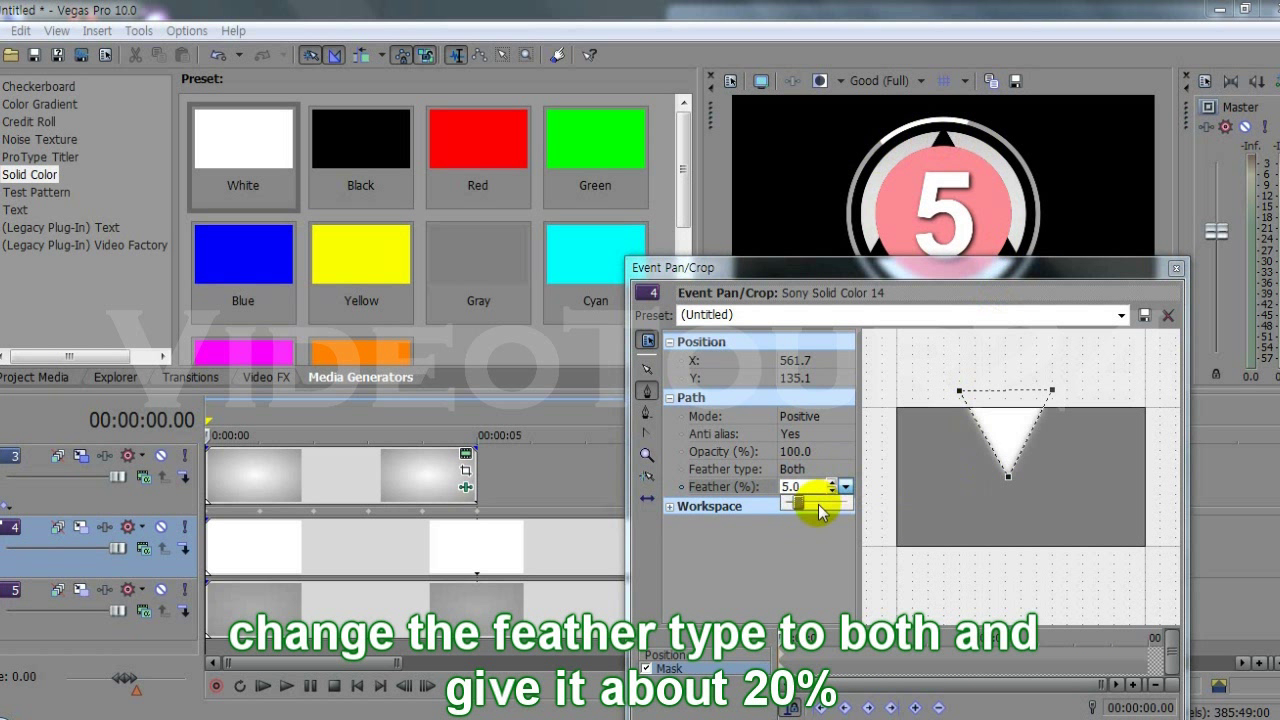
pyautogui.moveTo(818, 507); pyautogui.dragTo(820, 508)
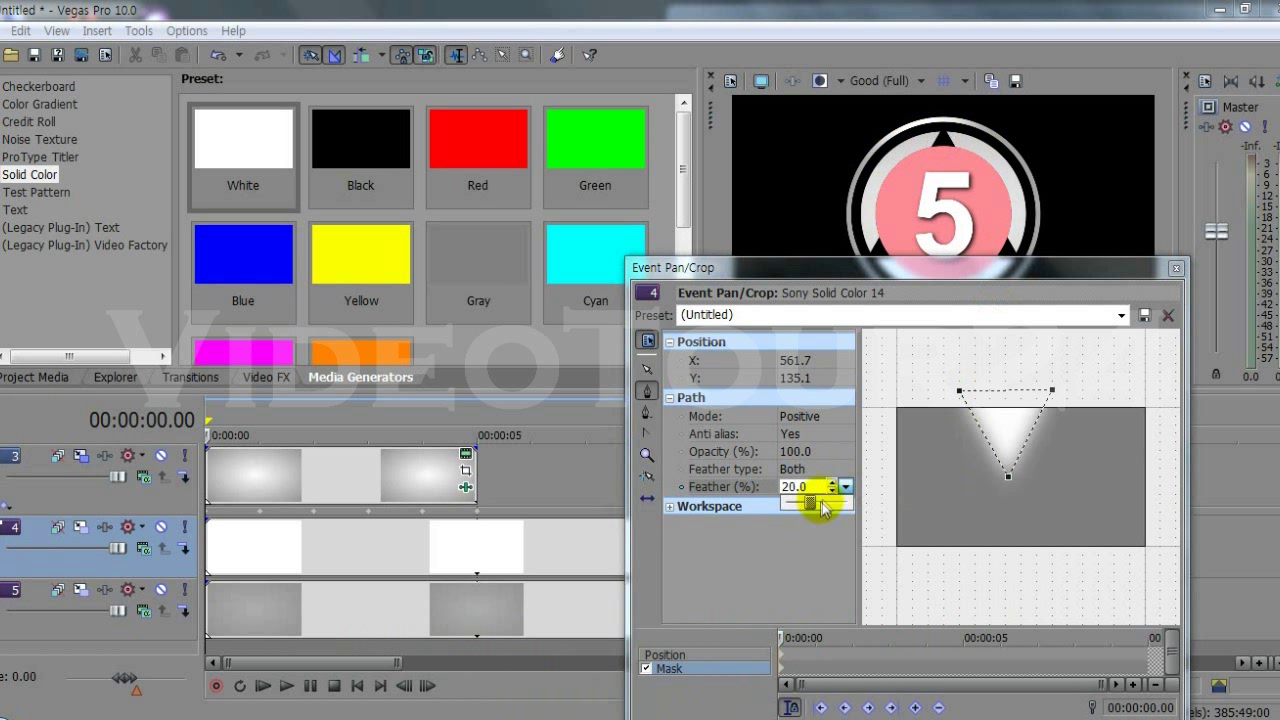
pyautogui.click(845, 488)
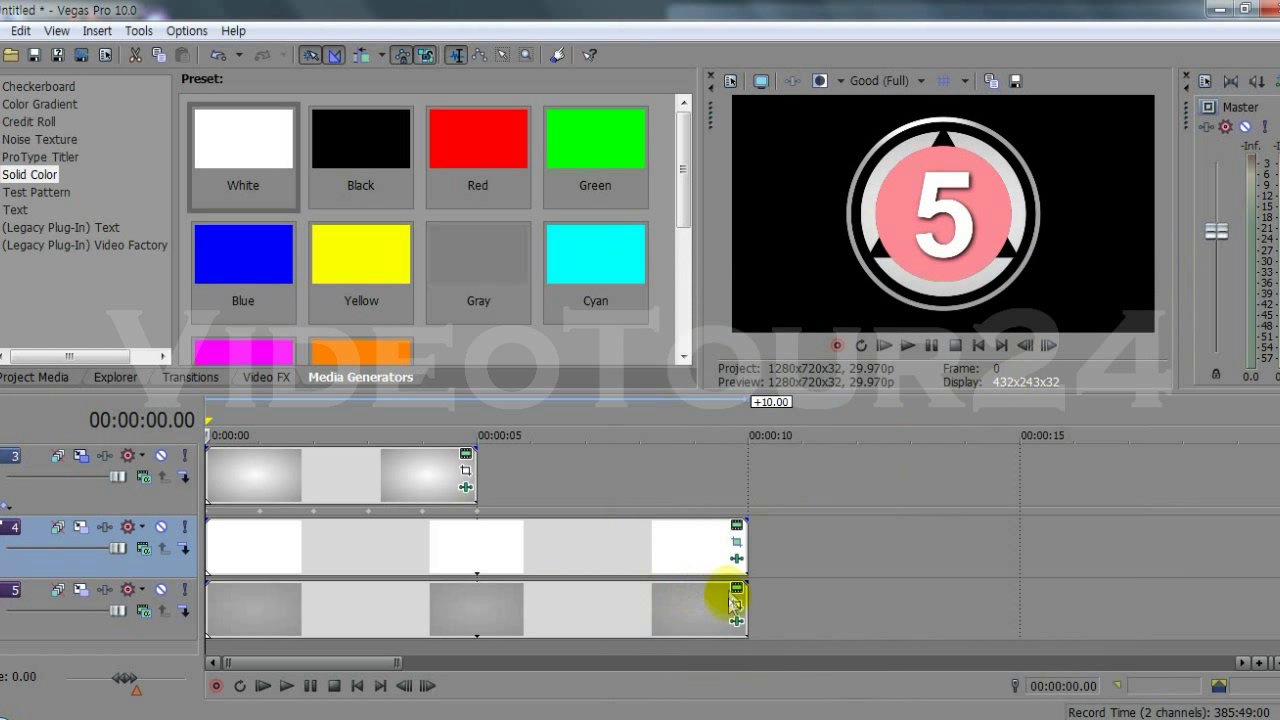
# Open the Position settings in the white event's Pan/Crop.
pyautogui.click(737, 541)
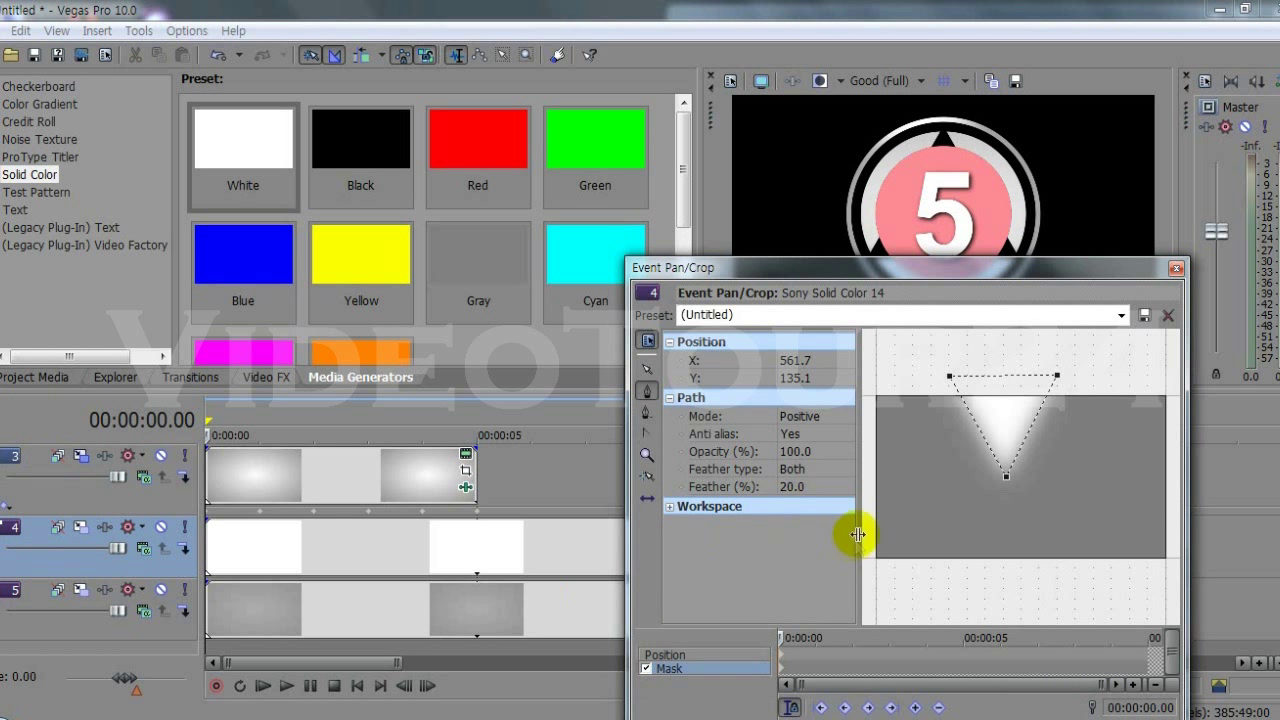
pyautogui.click(695, 656)
pyautogui.scroll(-2, 1006, 510)
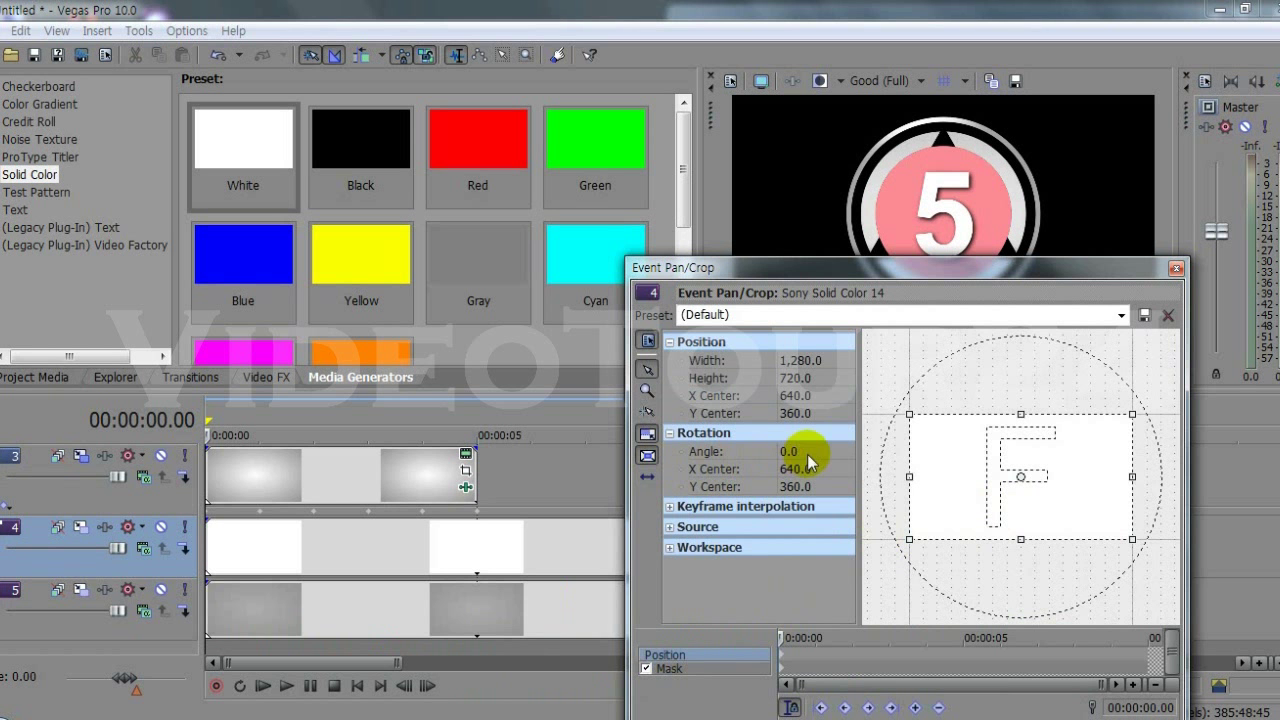
pyautogui.moveTo(974, 576); pyautogui.dragTo(1031, 597)
pyautogui.click(834, 456)
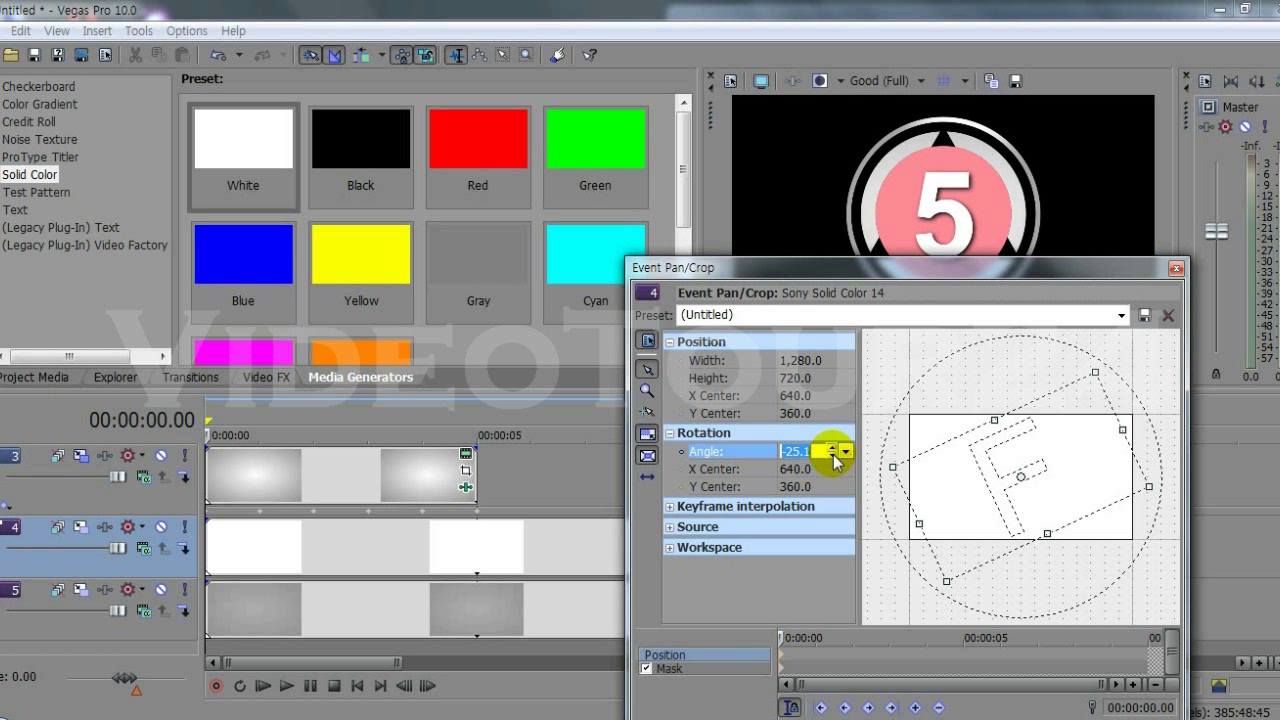
pyautogui.write('0')
pyautogui.press('Return')
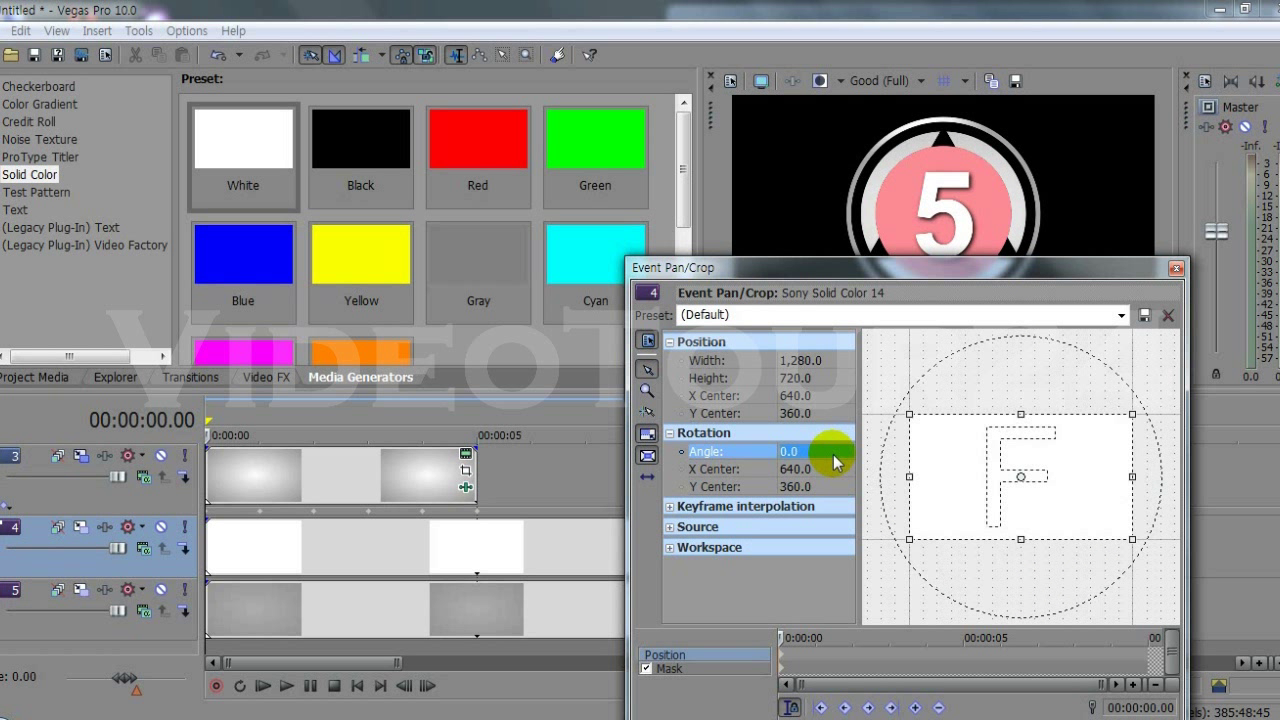
# Keyframe the white event's rotation angle to -360 at 1 second and -720 at 2 seconds.
pyautogui.click(258, 514)
pyautogui.click(833, 452)
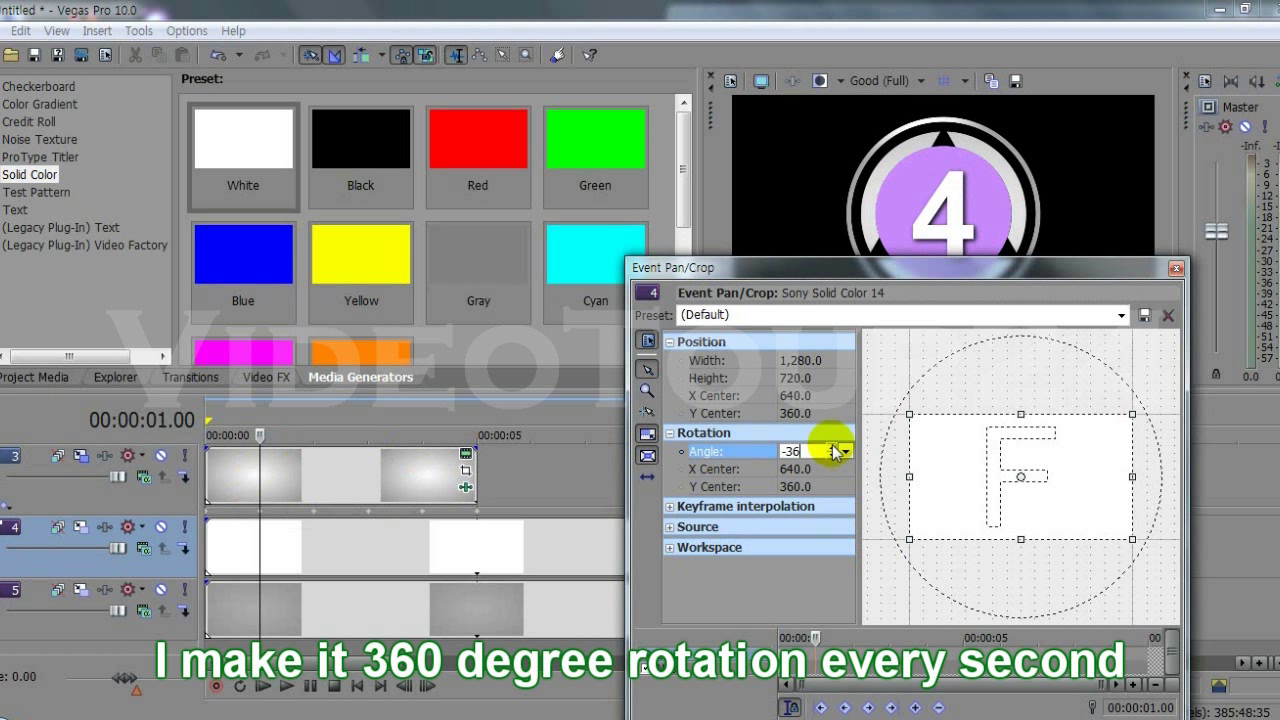
pyautogui.press('Return')
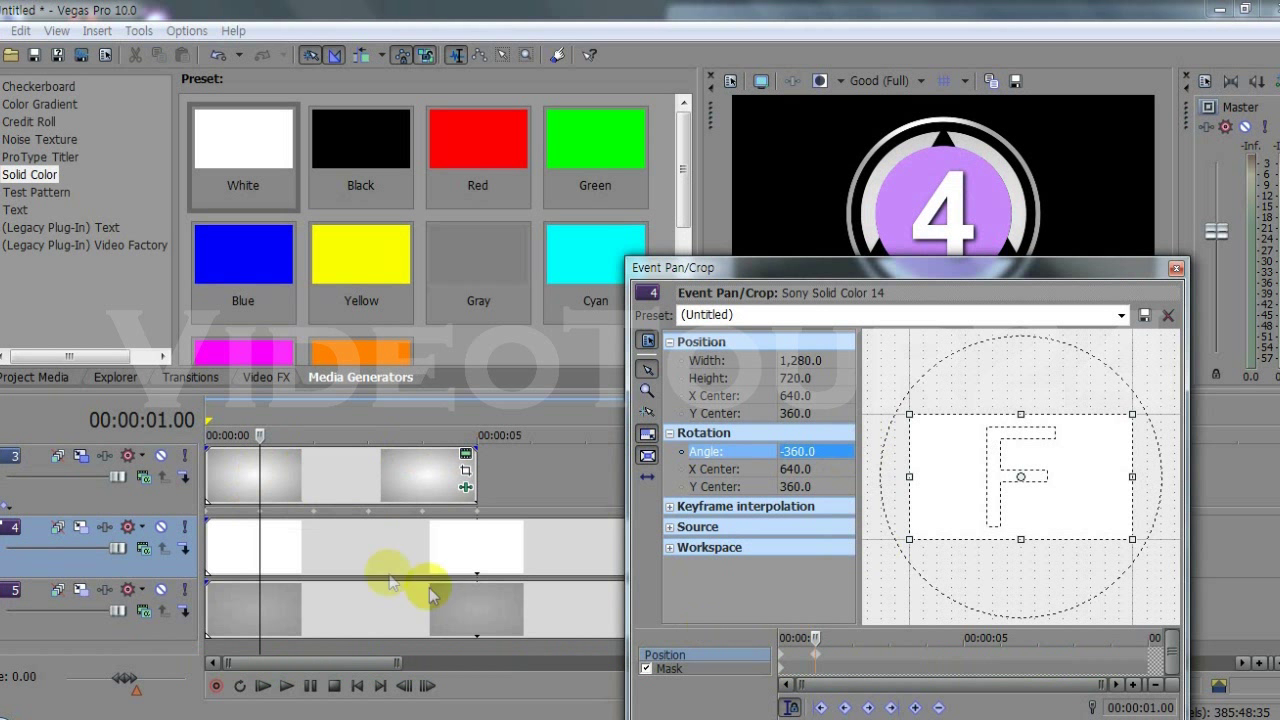
pyautogui.click(313, 514)
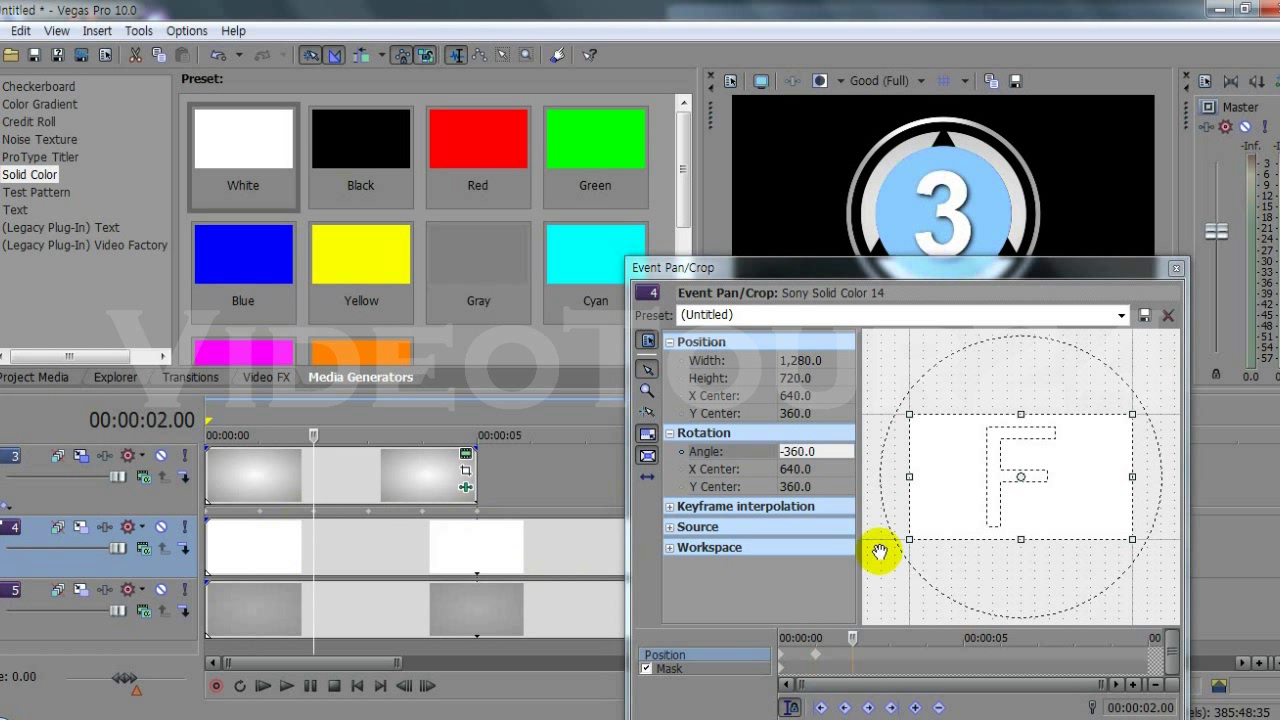
pyautogui.click(806, 451)
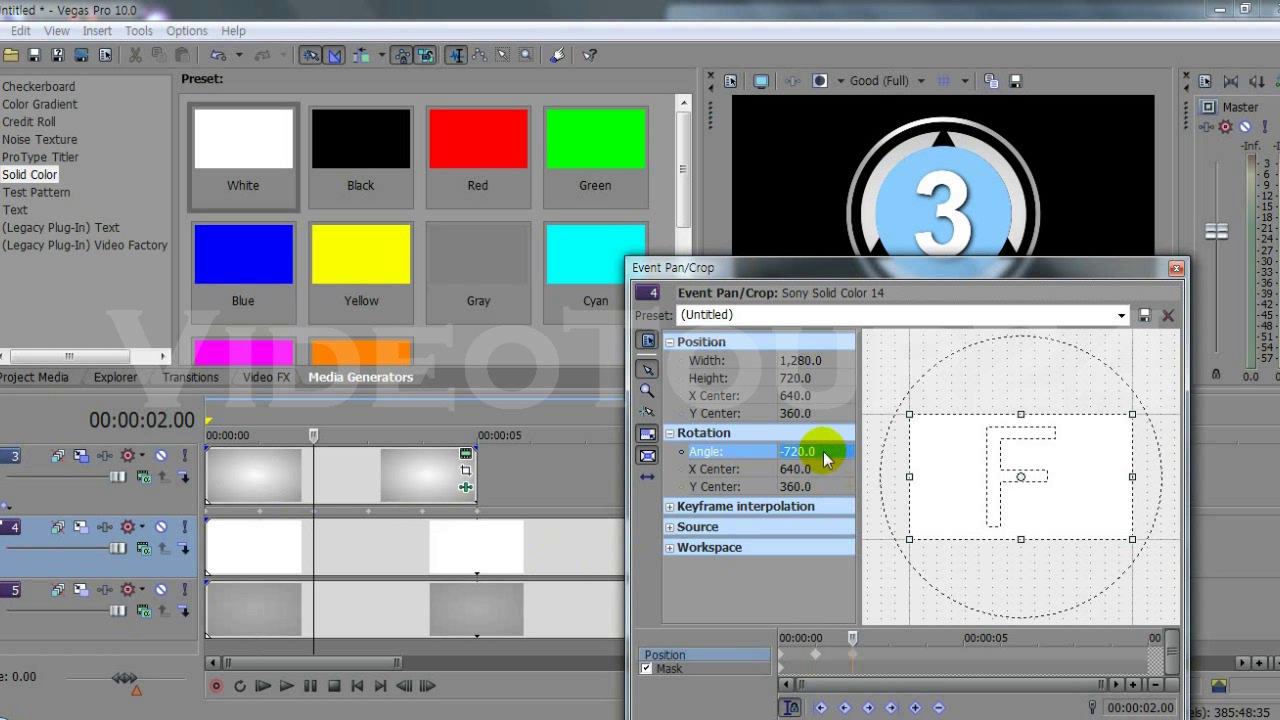
pyautogui.press('Return')
# Keyframe the white event's rotation angle to -1080 at 3 seconds, -1440 at 4 seconds and -1800 at 5 seconds.
pyautogui.click(369, 517)
pyautogui.click(831, 453)
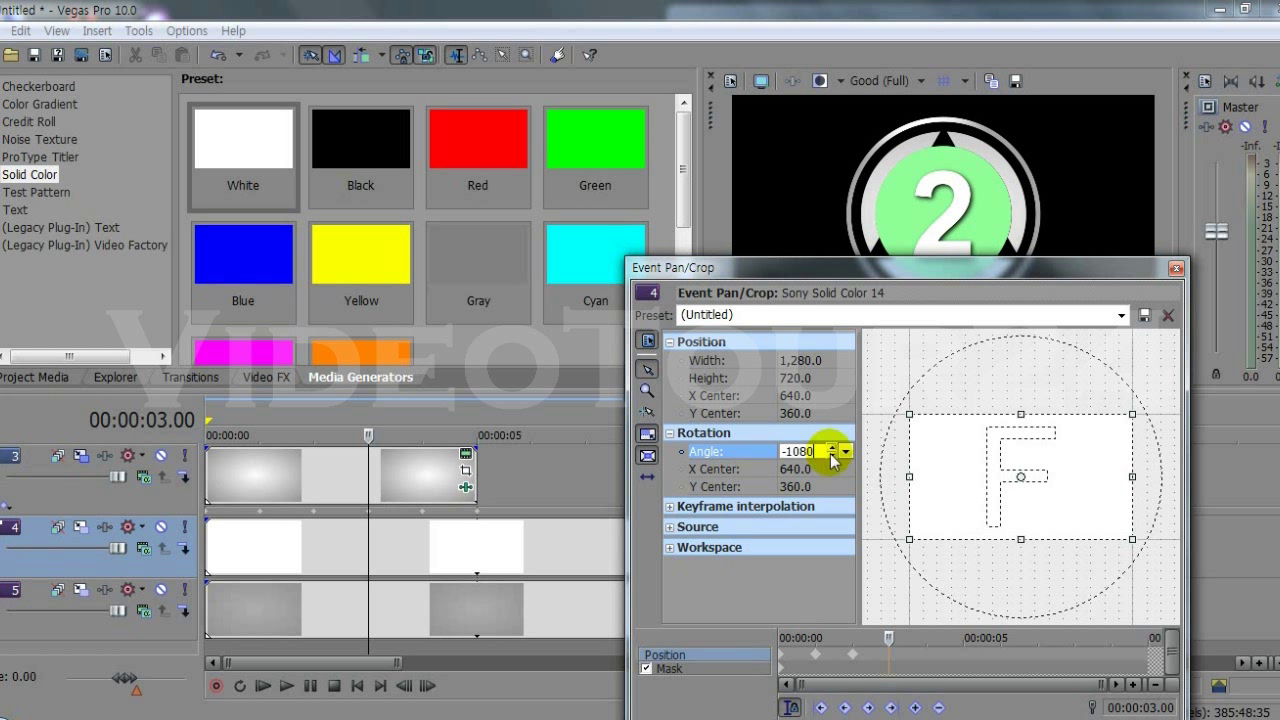
pyautogui.click(423, 516)
pyautogui.click(811, 451)
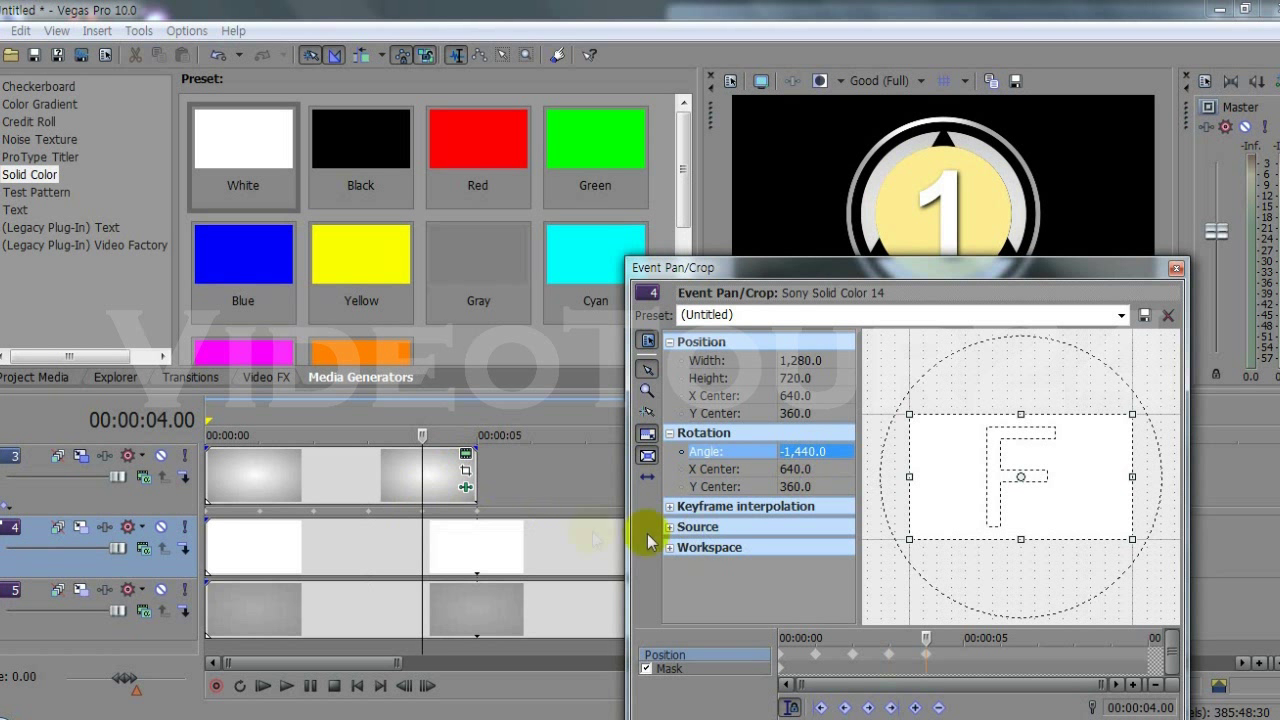
pyautogui.click(478, 519)
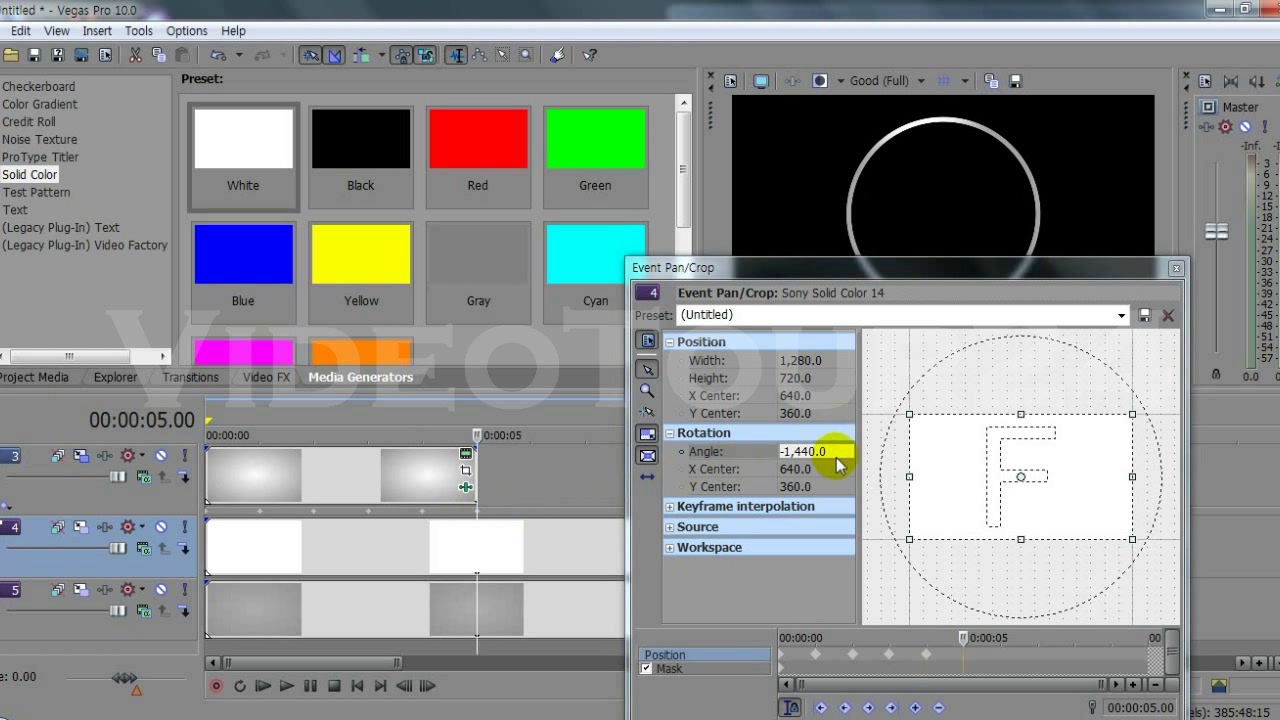
pyautogui.click(834, 451)
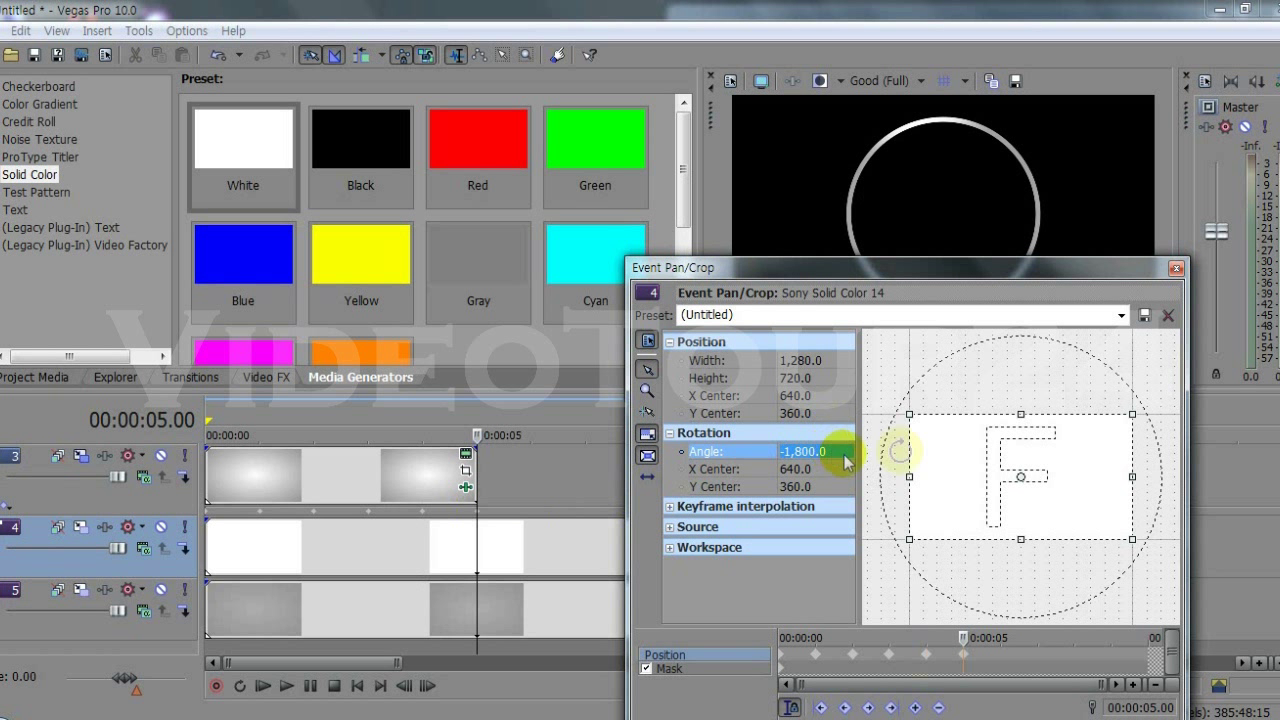
pyautogui.click(1175, 268)
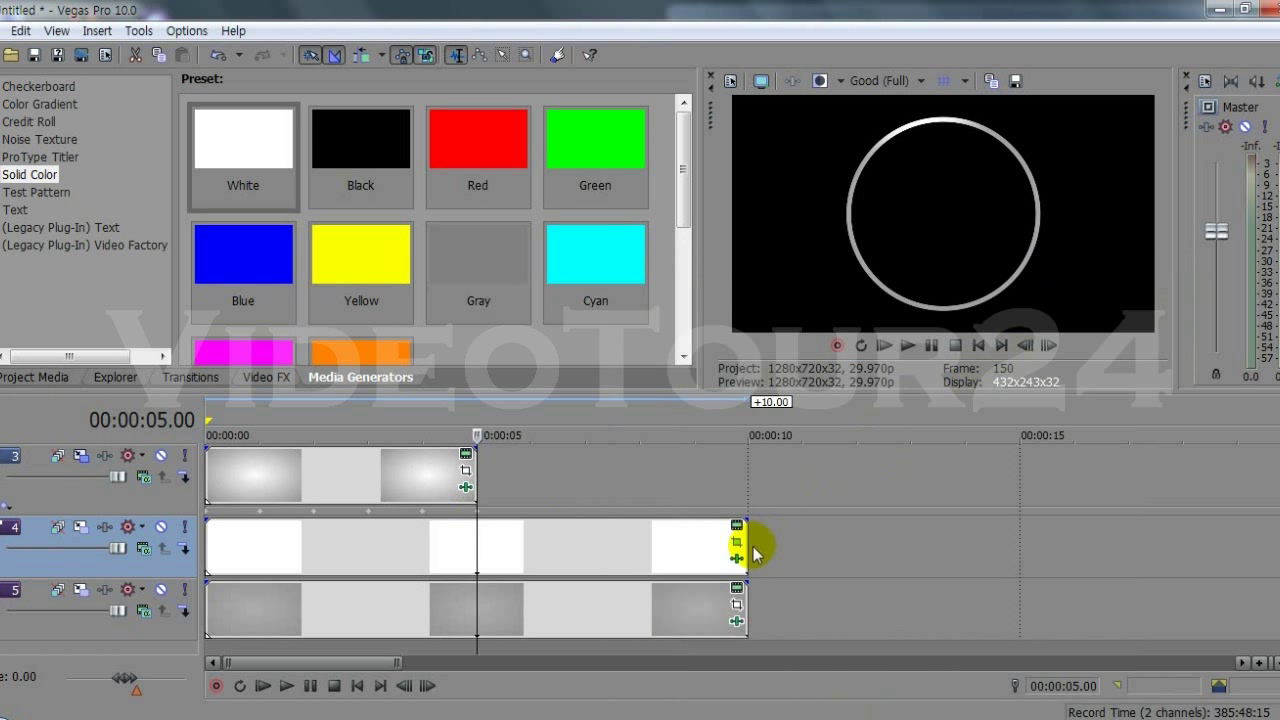
# Trim the white event on track 4 and the event on track 5 so both end at 5 seconds.
pyautogui.moveTo(748, 545); pyautogui.dragTo(477, 549)
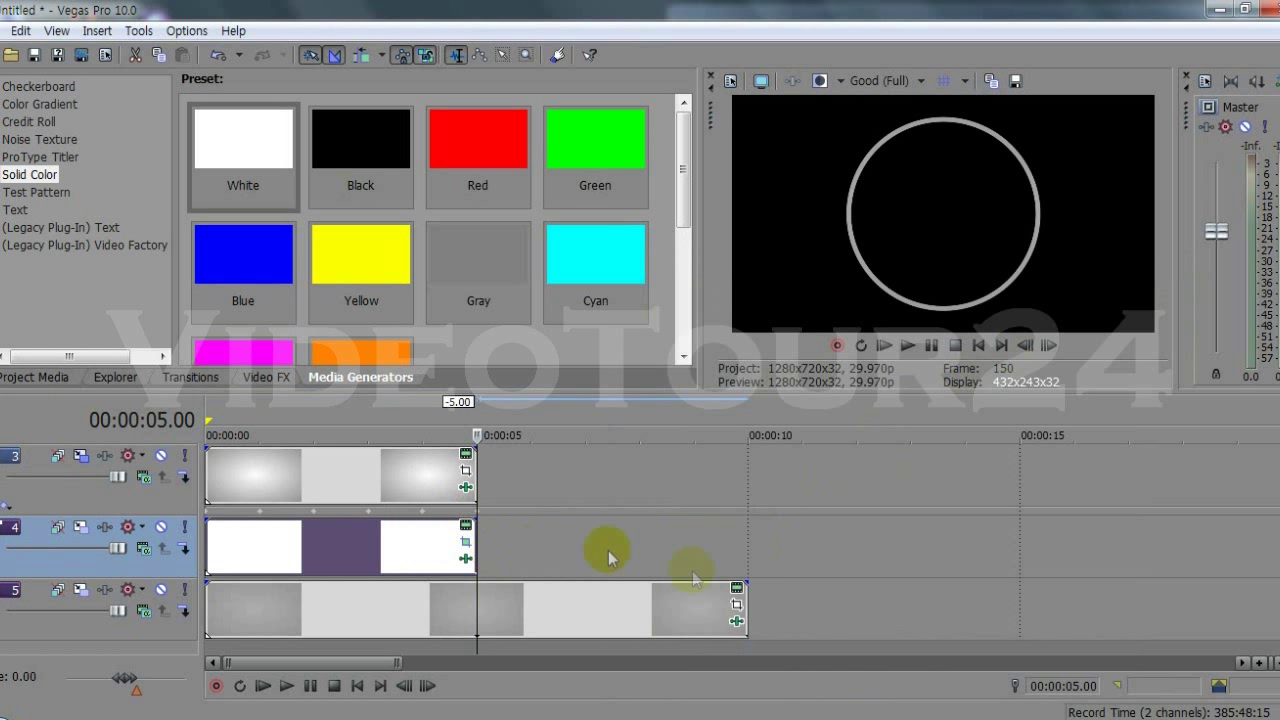
pyautogui.moveTo(741, 616); pyautogui.dragTo(477, 610)
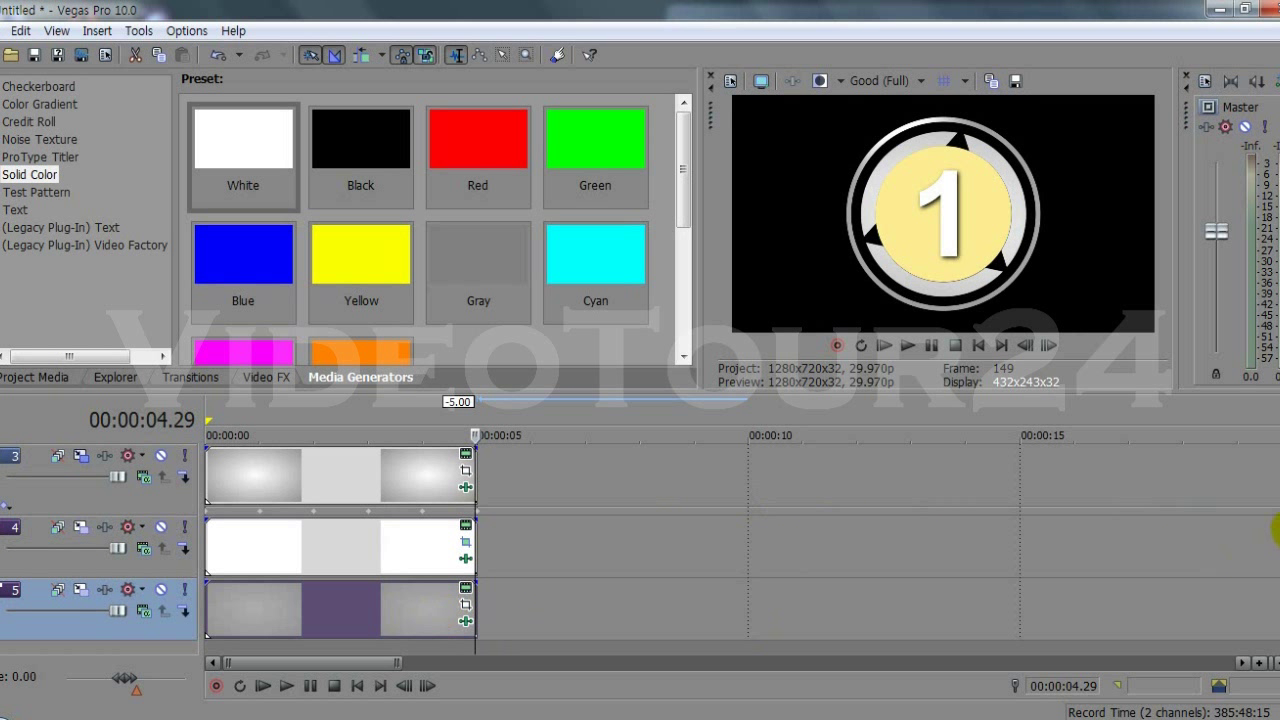
# Add an Elliptical White to Black color gradient as a background on a new track beneath all others.
pyautogui.moveTo(1277, 530); pyautogui.dragTo(1277, 565)
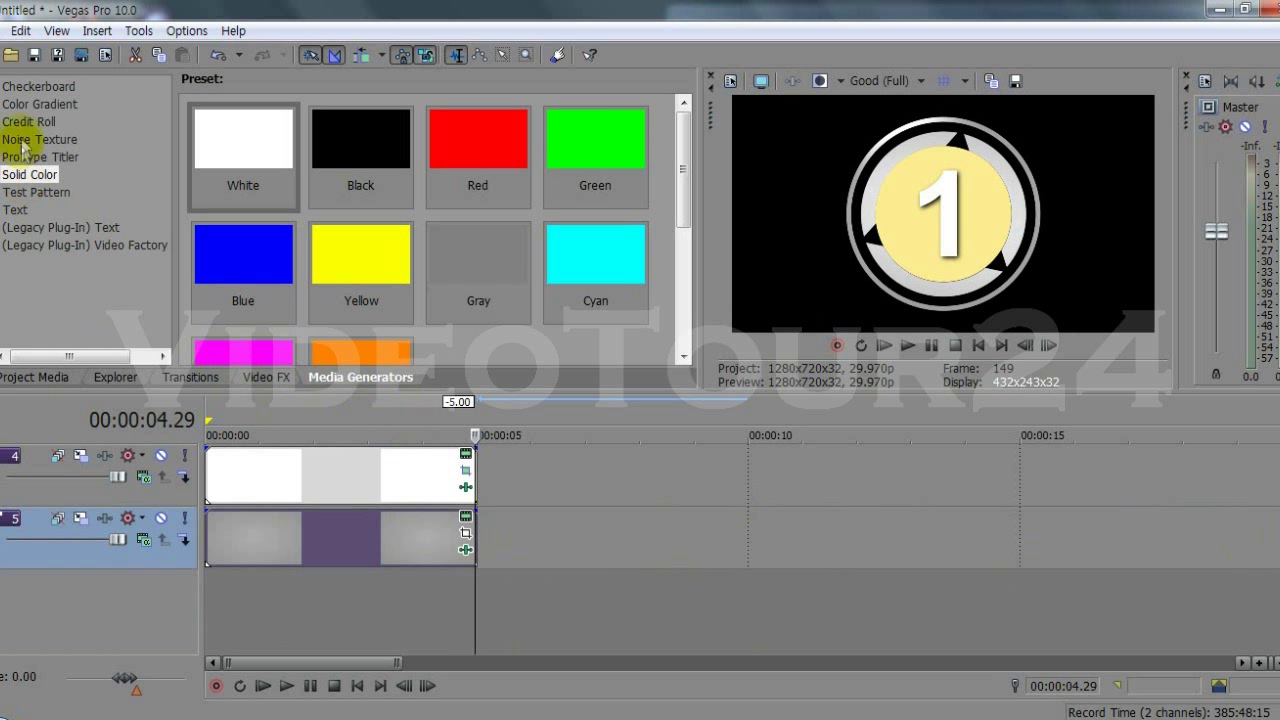
pyautogui.click(38, 111)
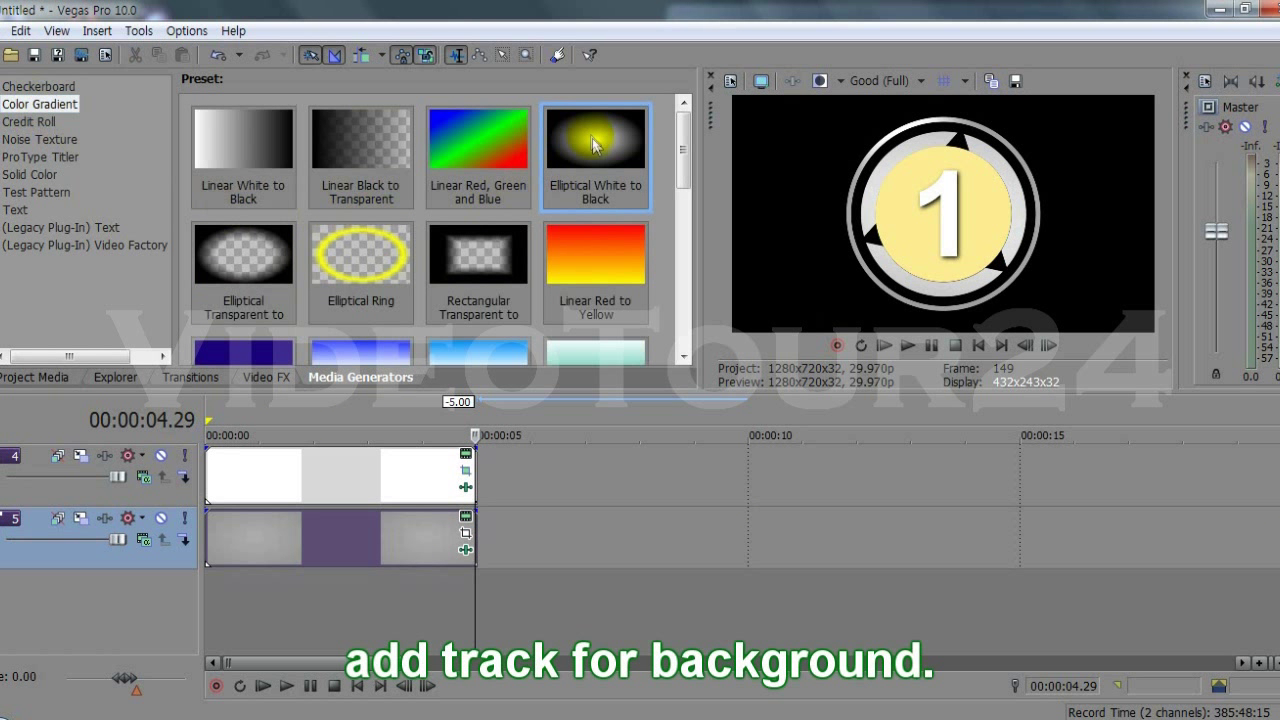
pyautogui.moveTo(570, 301); pyautogui.dragTo(331, 623)
pyautogui.moveTo(102, 622); pyautogui.dragTo(102, 622)
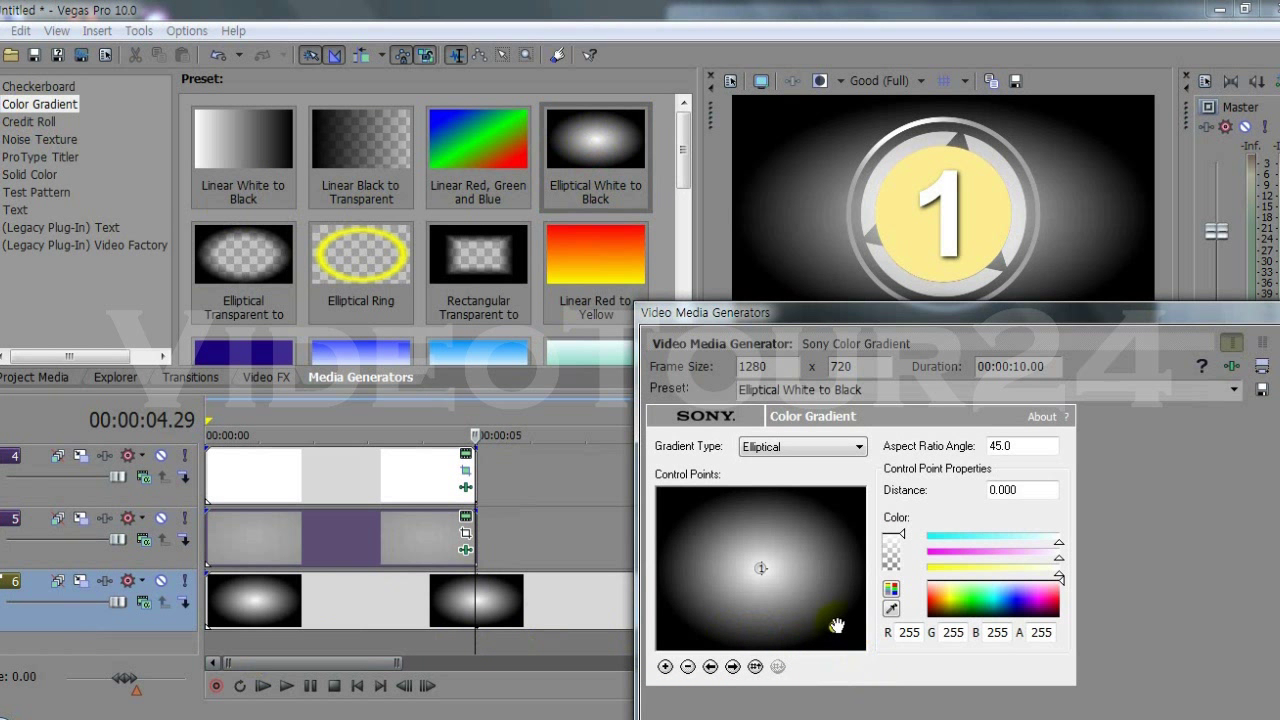
# Stretch the background gradient's outer control point to the frame's corner and set its center color to RGB 87, 87, 87.
pyautogui.click(763, 565)
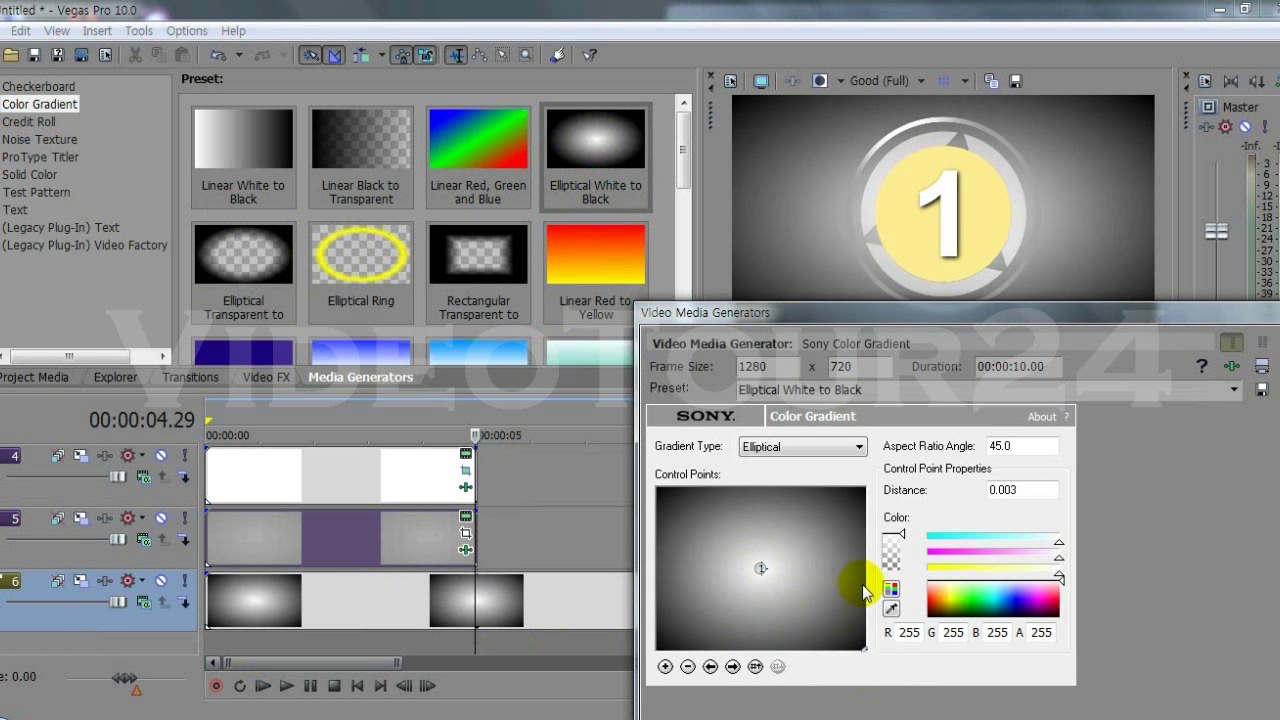
pyautogui.moveTo(1065, 585); pyautogui.dragTo(1070, 613)
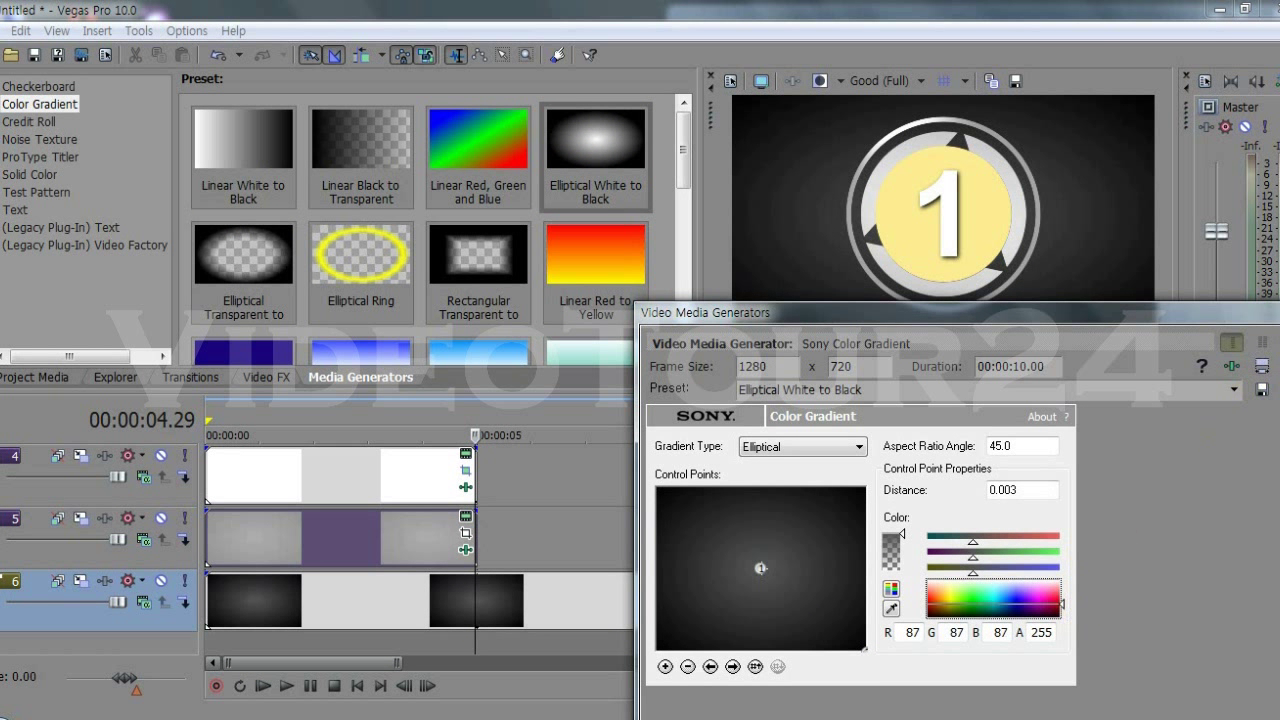
pyautogui.click(1026, 458)
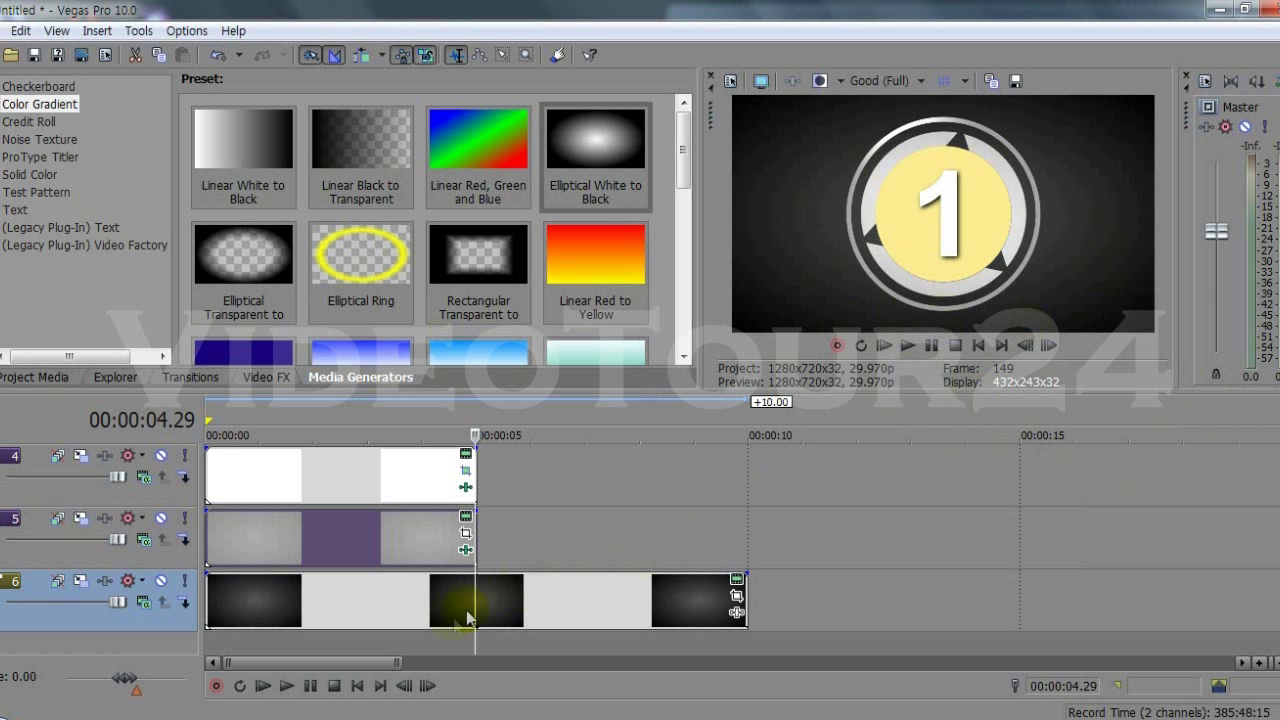
# Set the video preview quality to Preview (Auto) and play the countdown from the start.
pyautogui.click(358, 687)
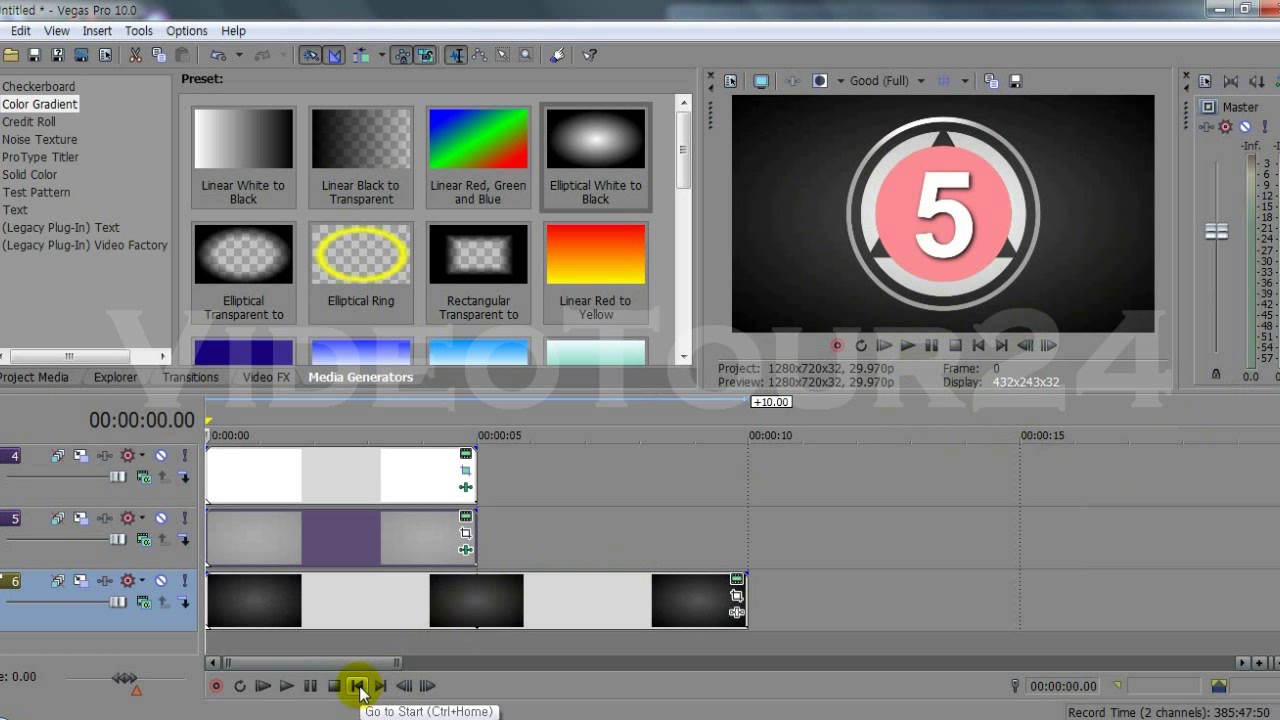
pyautogui.press('space')
pyautogui.press('space')
pyautogui.click(881, 79)
pyautogui.moveTo(905, 125)
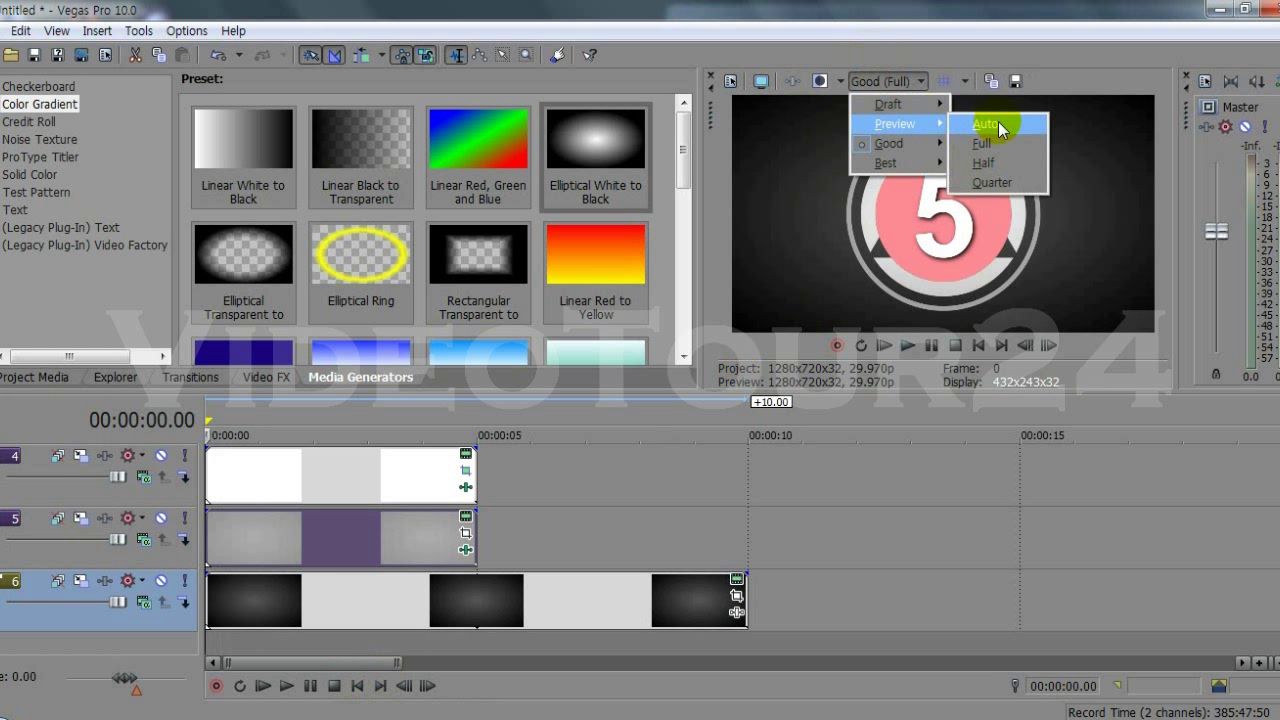
pyautogui.click(998, 121)
pyautogui.press('space')
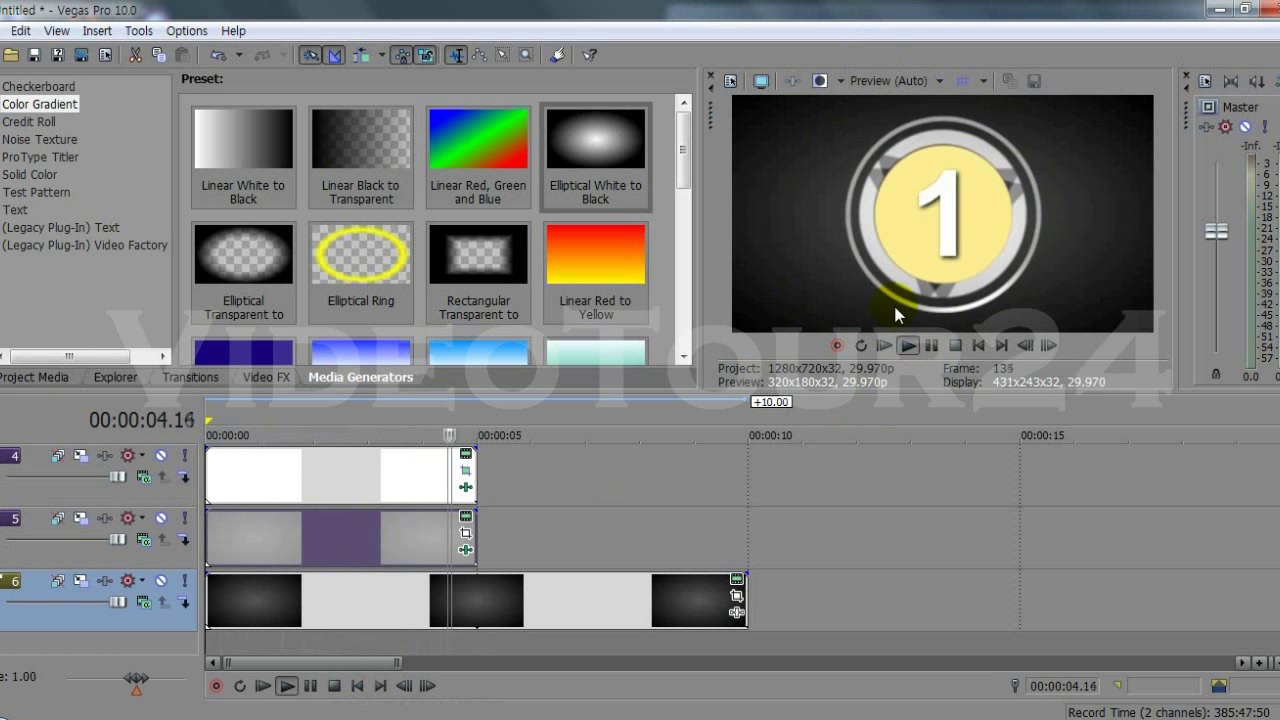
pyautogui.press('space')
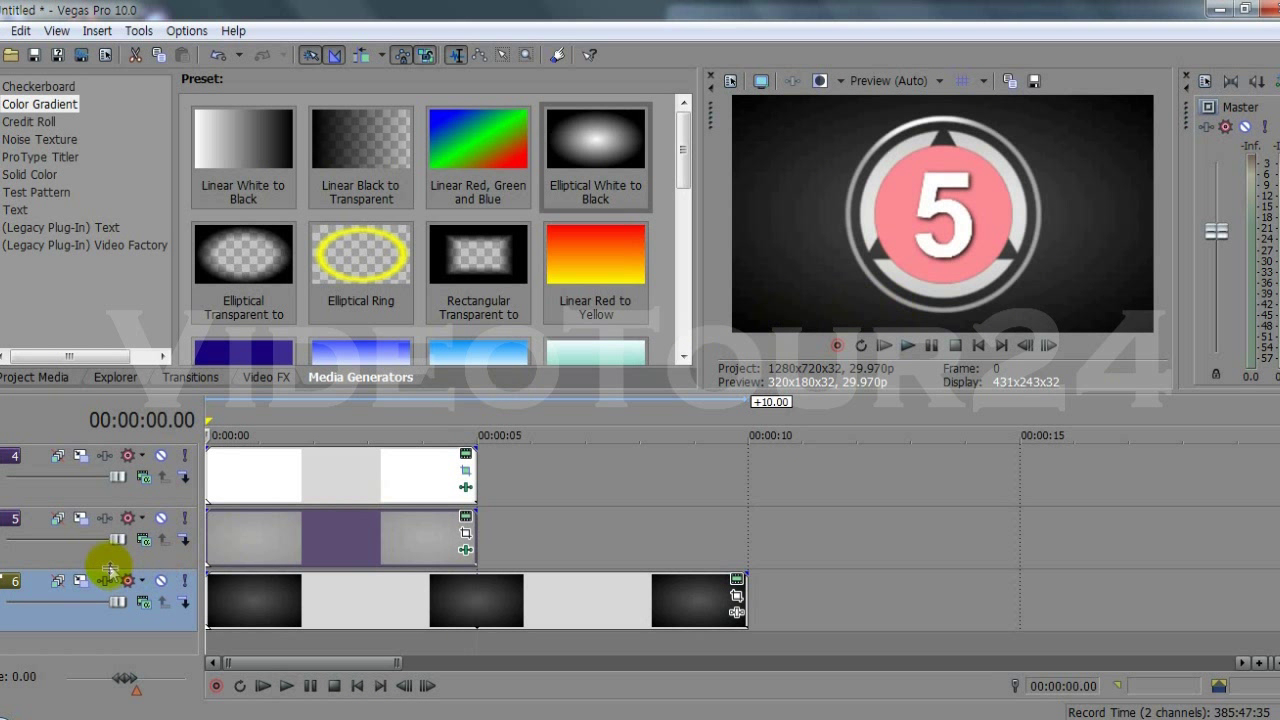
# Insert a new video track above the numbers track and make every track except the background its compositing child.
pyautogui.click(194, 558)
pyautogui.scroll(3, 1270, 540)
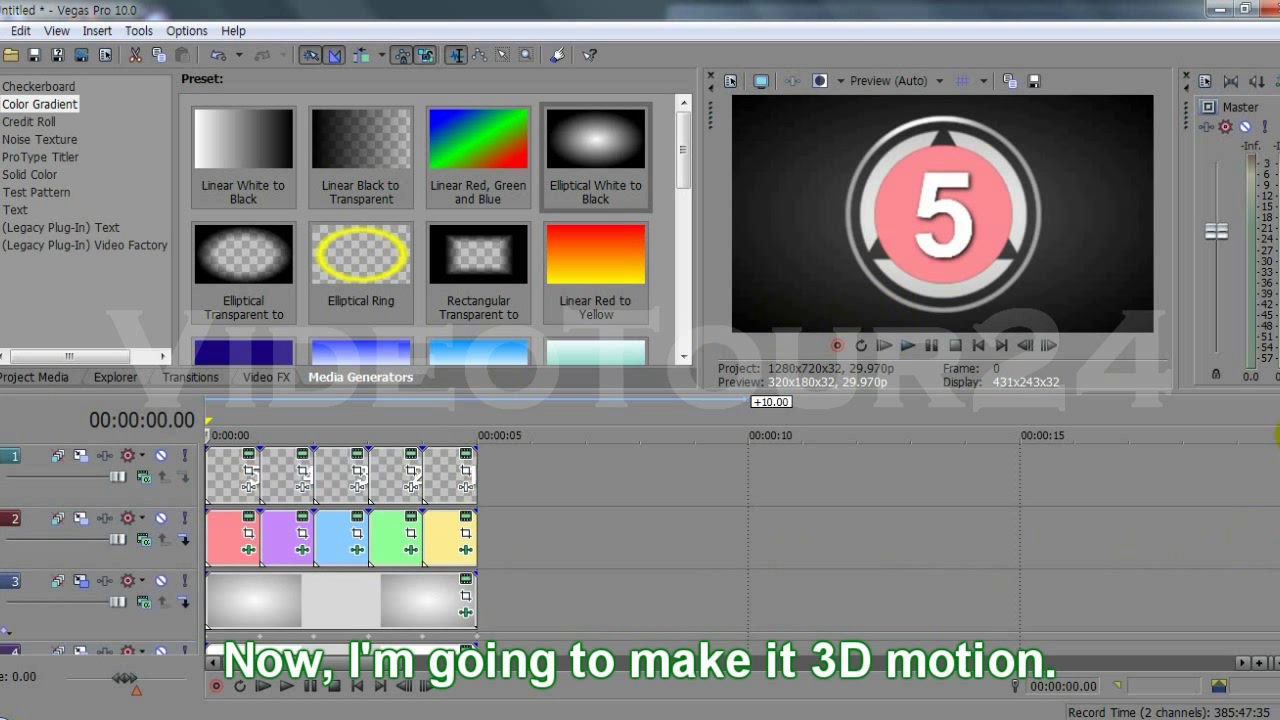
pyautogui.click(45, 491)
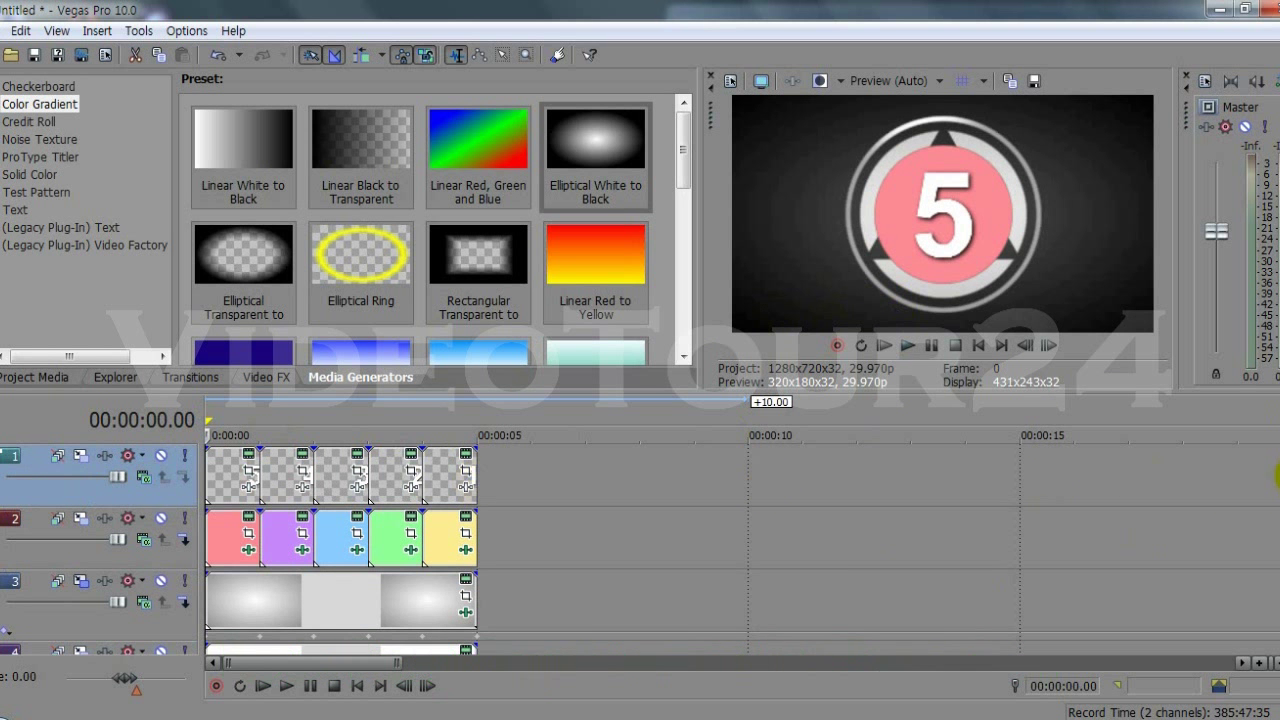
pyautogui.rightClick(53, 485)
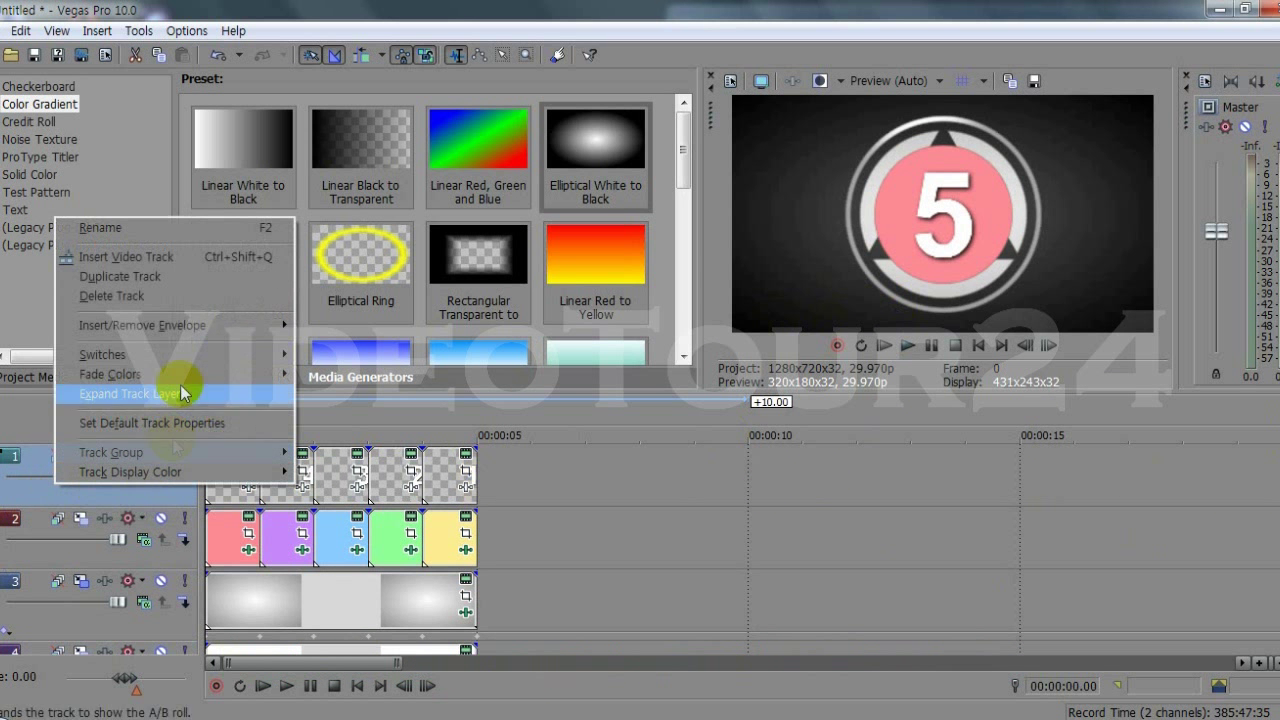
pyautogui.click(171, 259)
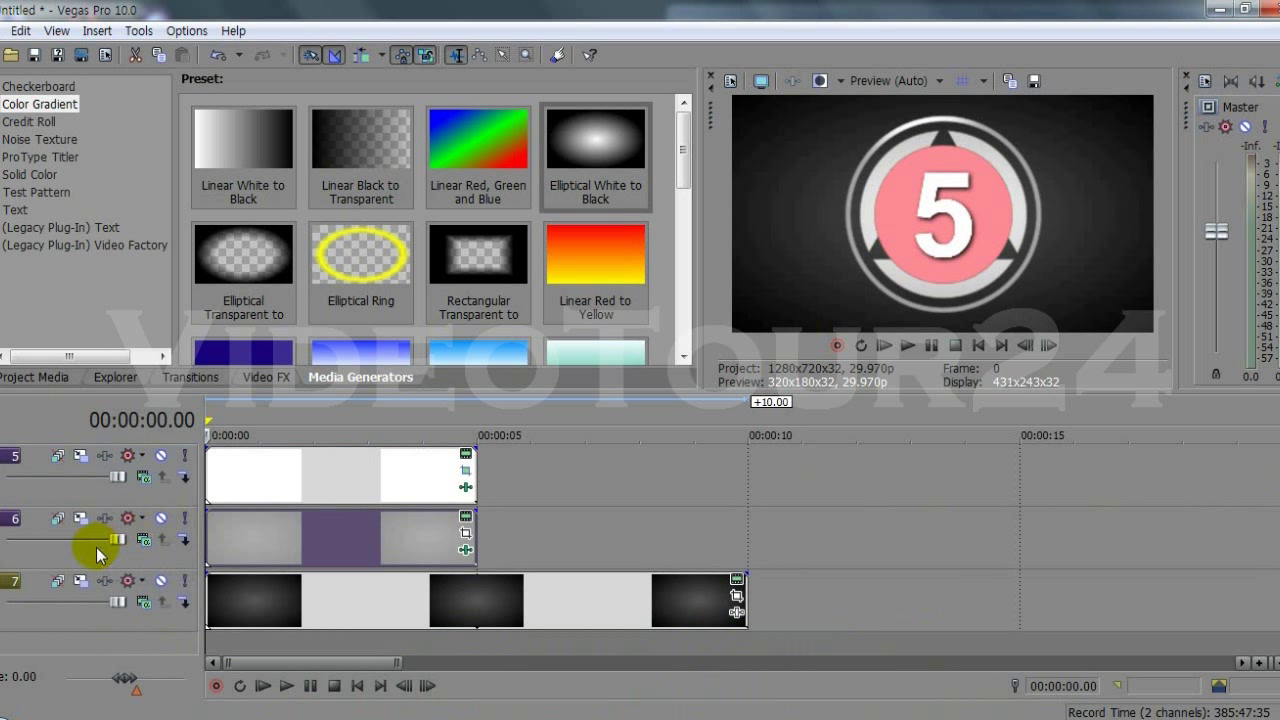
pyautogui.click(88, 556)
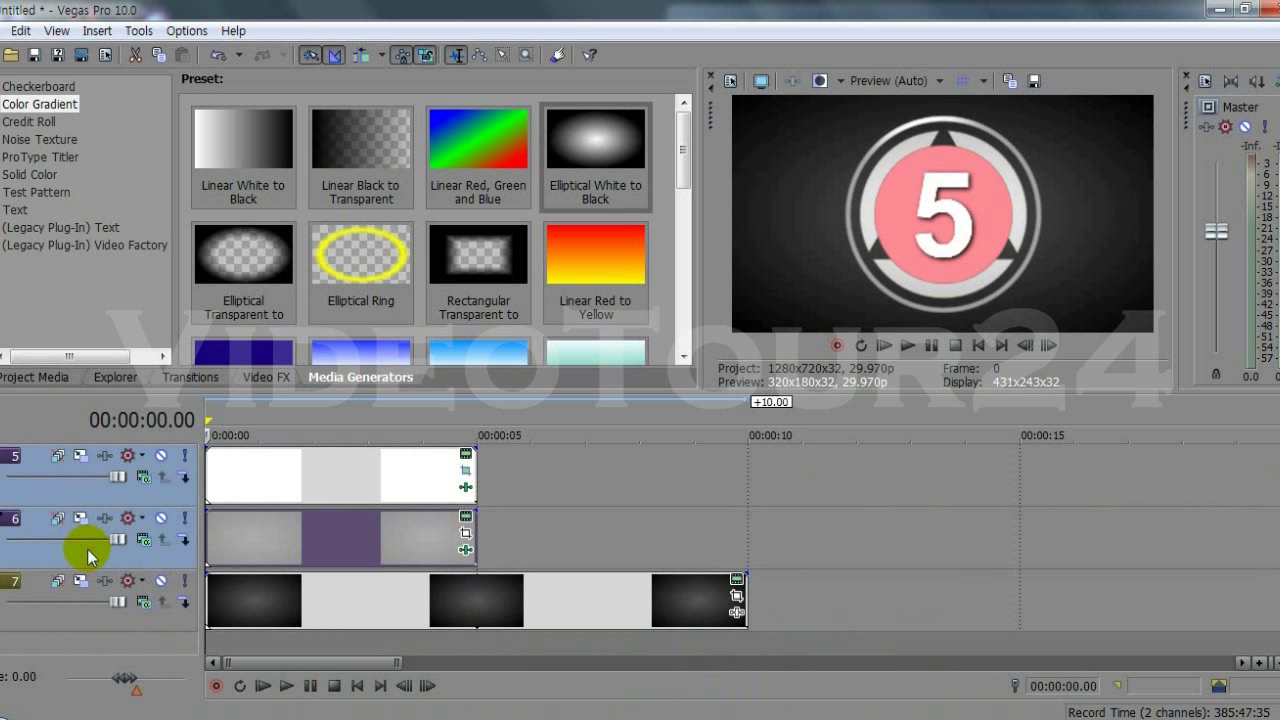
pyautogui.click(185, 545)
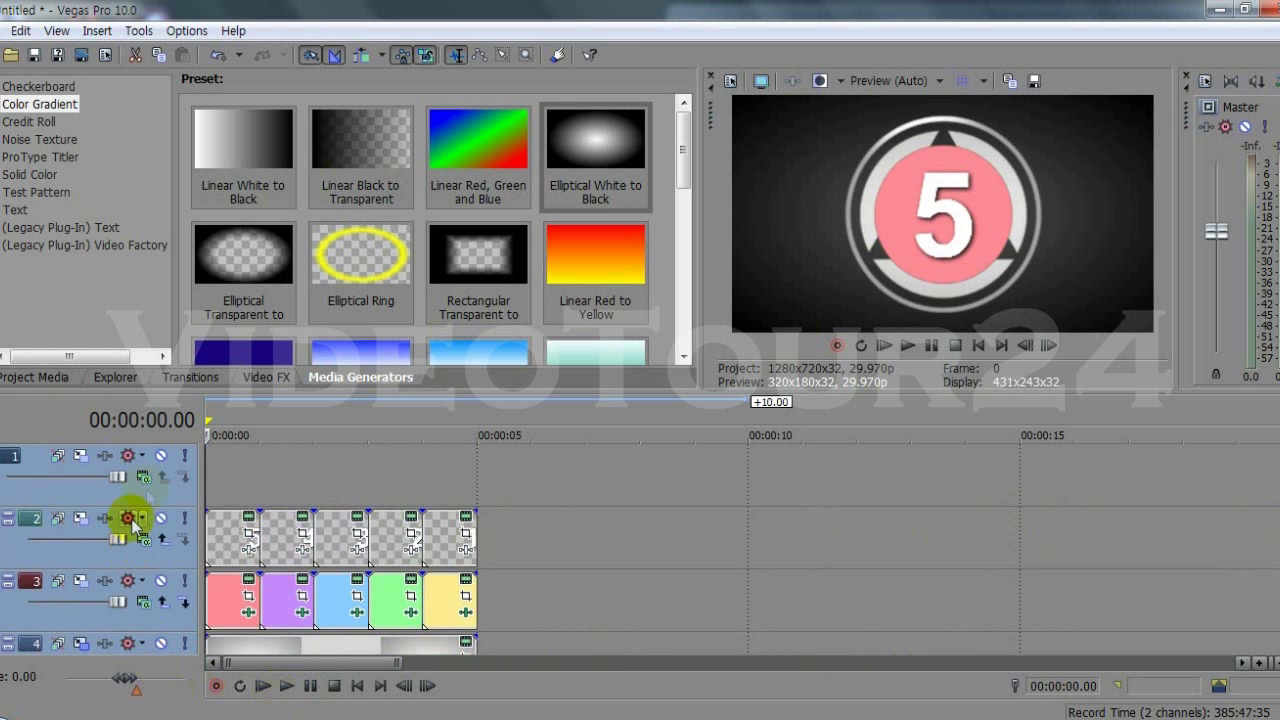
# Set both the compositing mode and the parent composite mode of the grouped tracks to 3D Source Alpha.
pyautogui.click(146, 487)
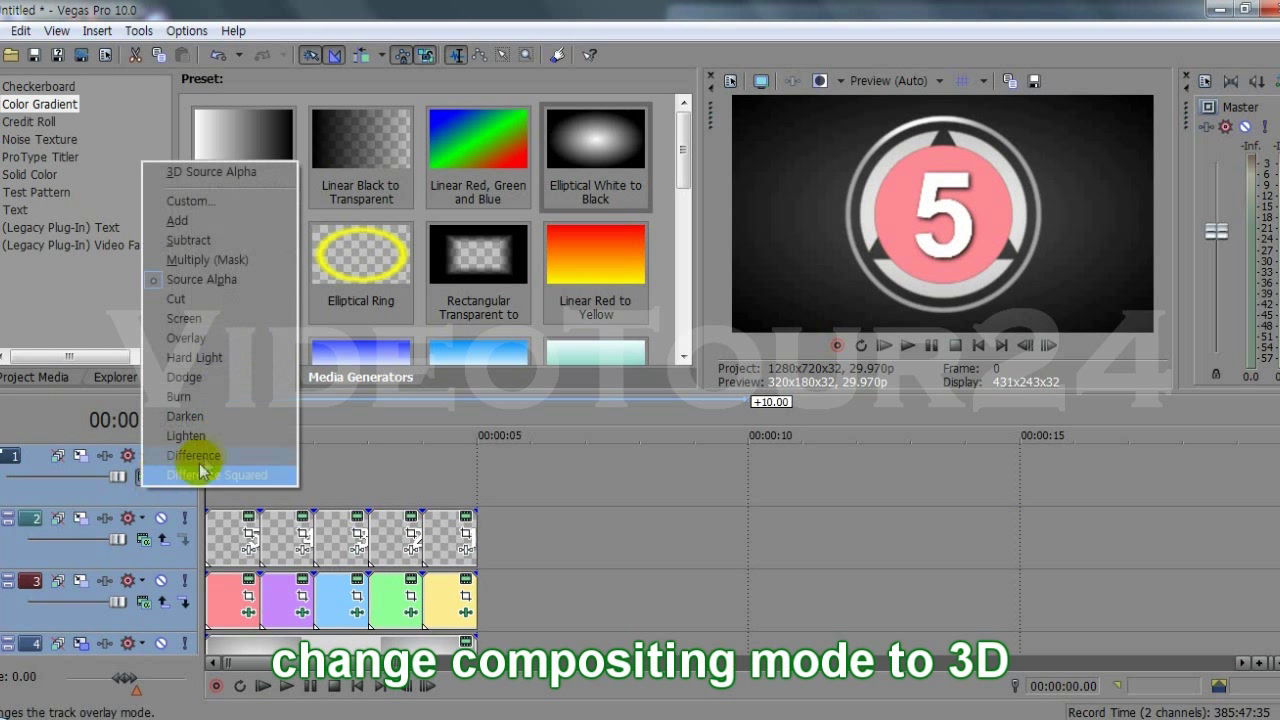
pyautogui.click(210, 170)
pyautogui.click(20, 485)
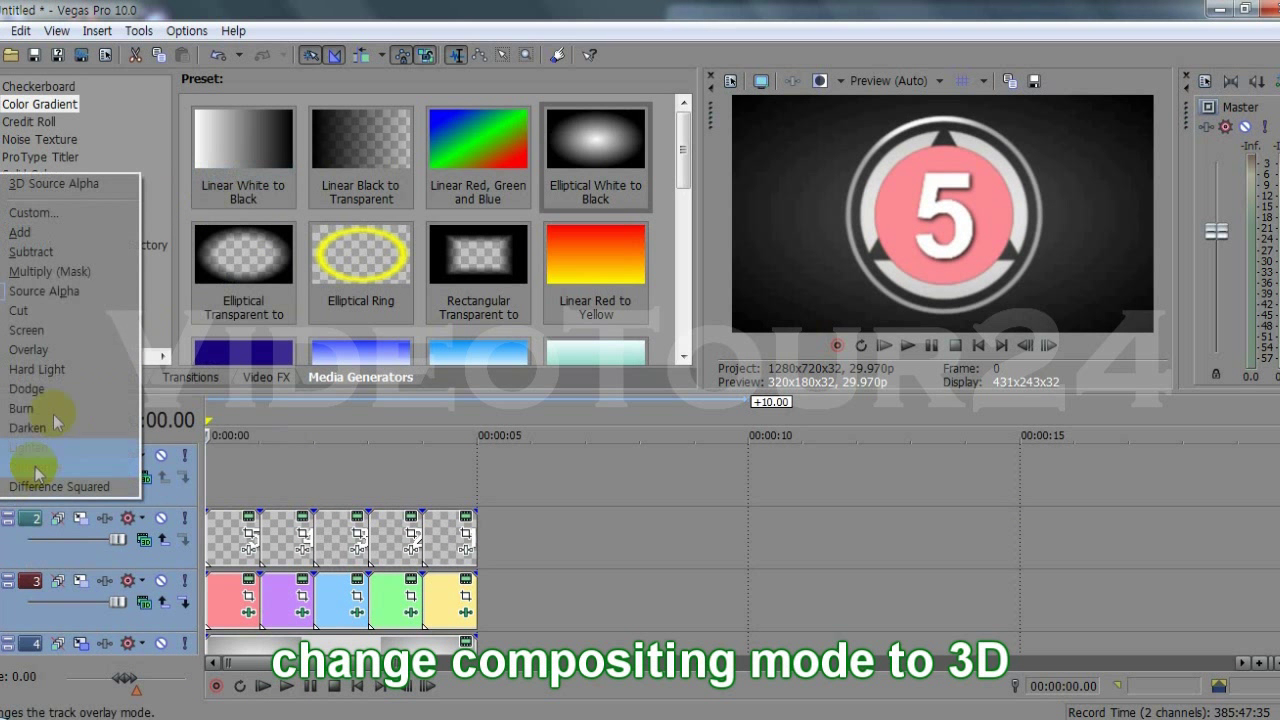
pyautogui.click(69, 186)
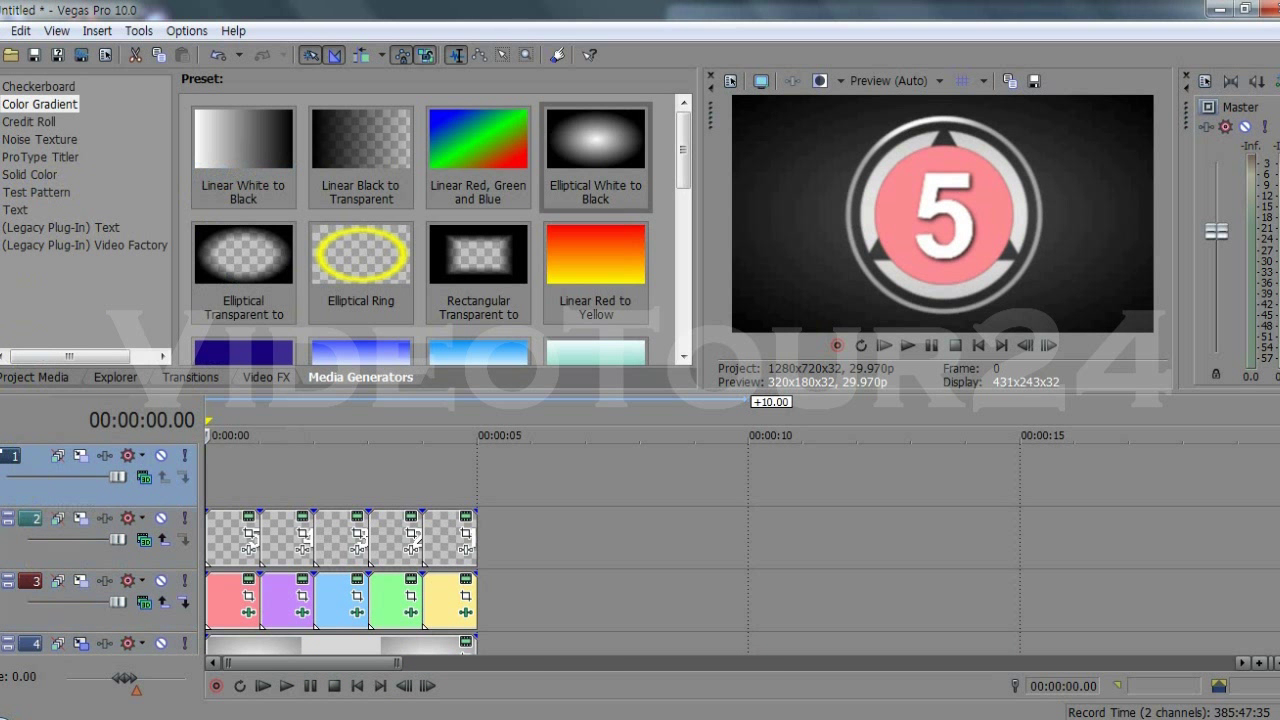
# Set the Y rotation to -60 at the timeline start in track 1's Parent Track Motion.
pyautogui.click(5, 478)
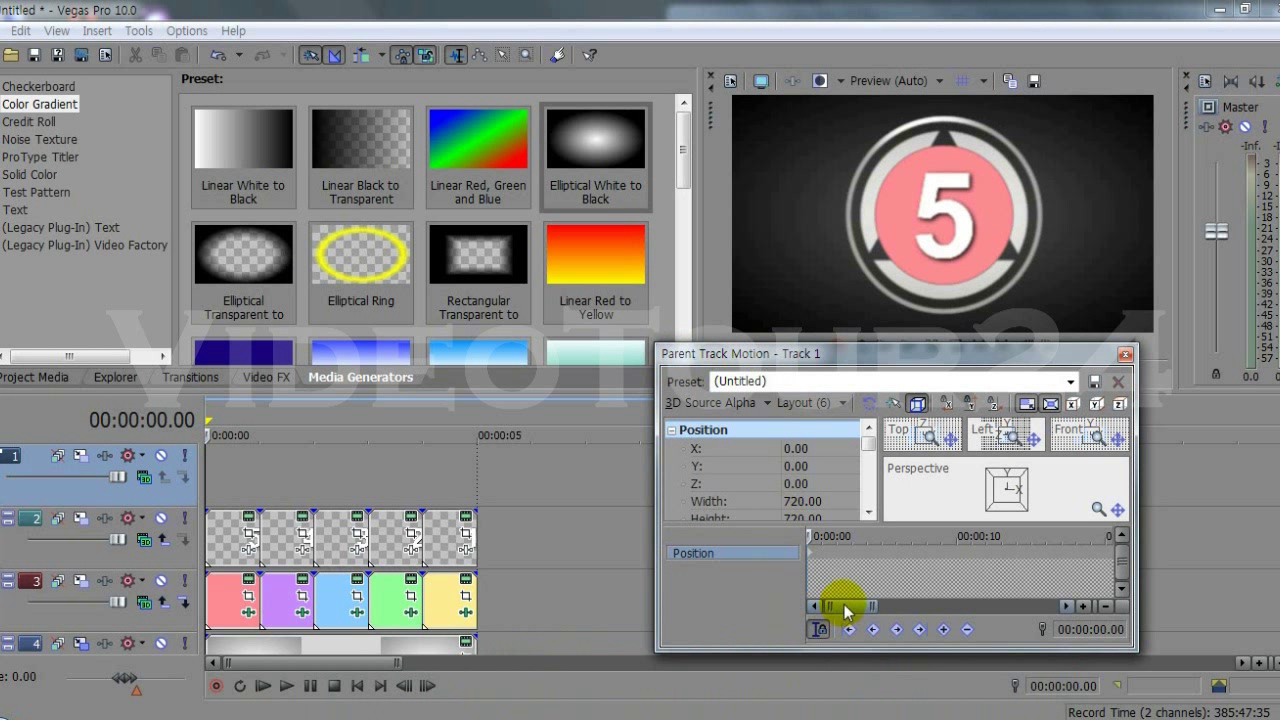
pyautogui.moveTo(866, 443); pyautogui.dragTo(869, 480)
pyautogui.click(843, 479)
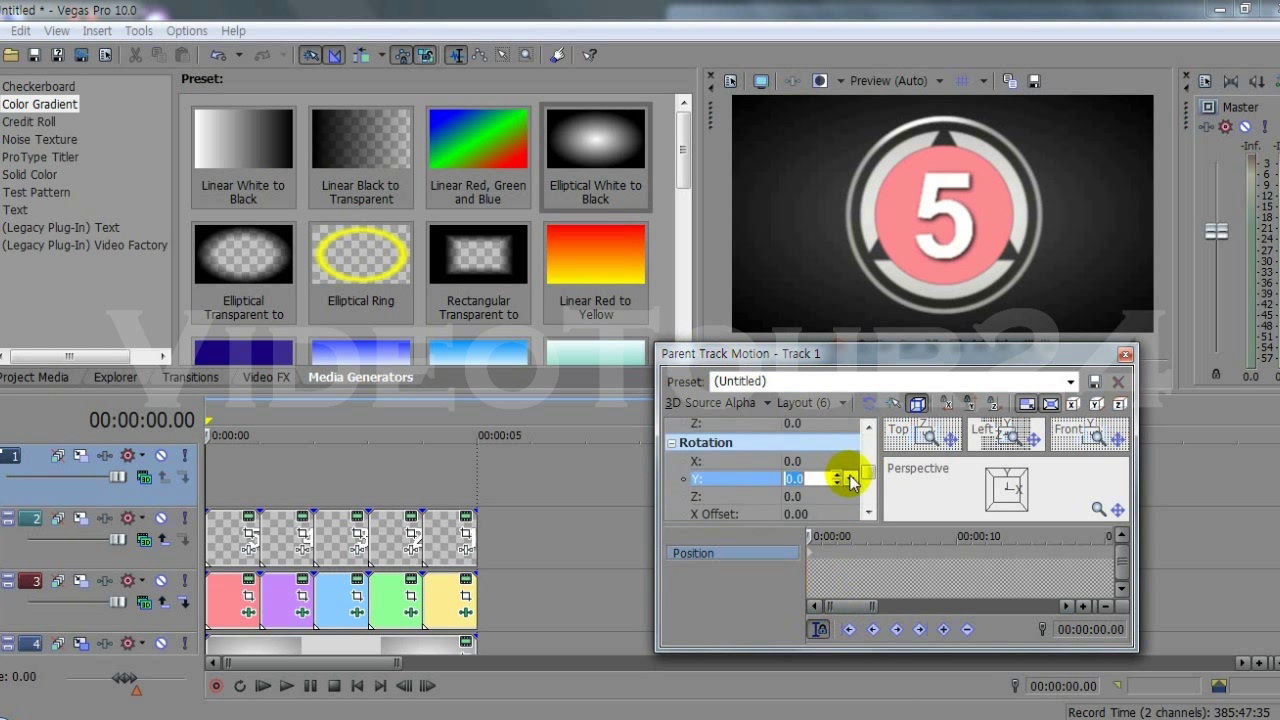
pyautogui.click(849, 479)
pyautogui.moveTo(828, 491); pyautogui.dragTo(833, 505)
pyautogui.click(849, 479)
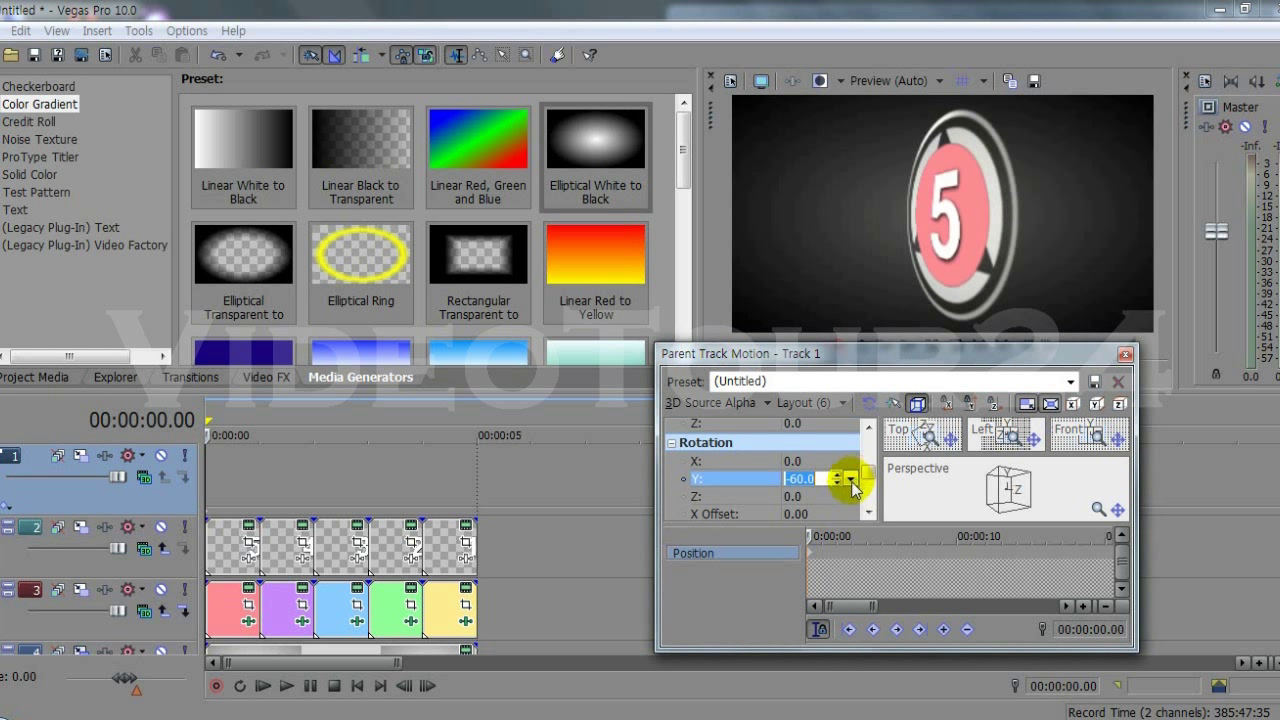
# Keyframe the parent track's Y rotation to 45 at 3 seconds.
pyautogui.click(368, 507)
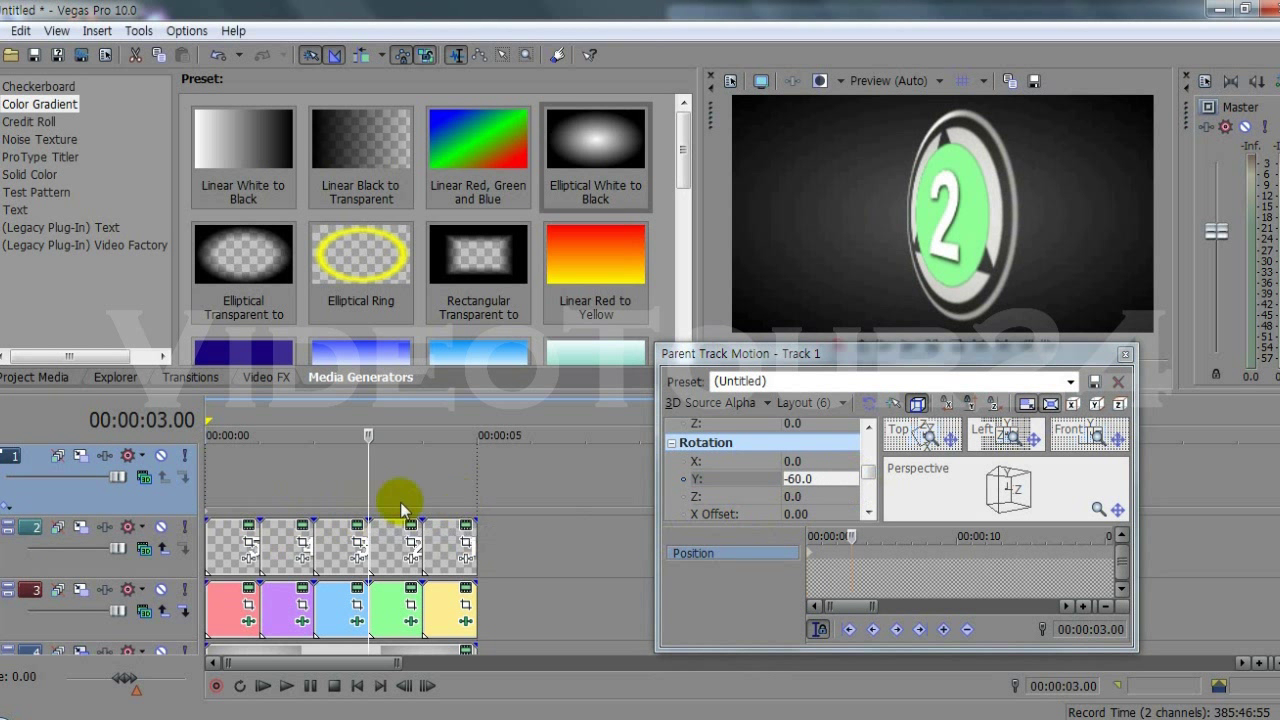
pyautogui.click(838, 483)
pyautogui.click(851, 480)
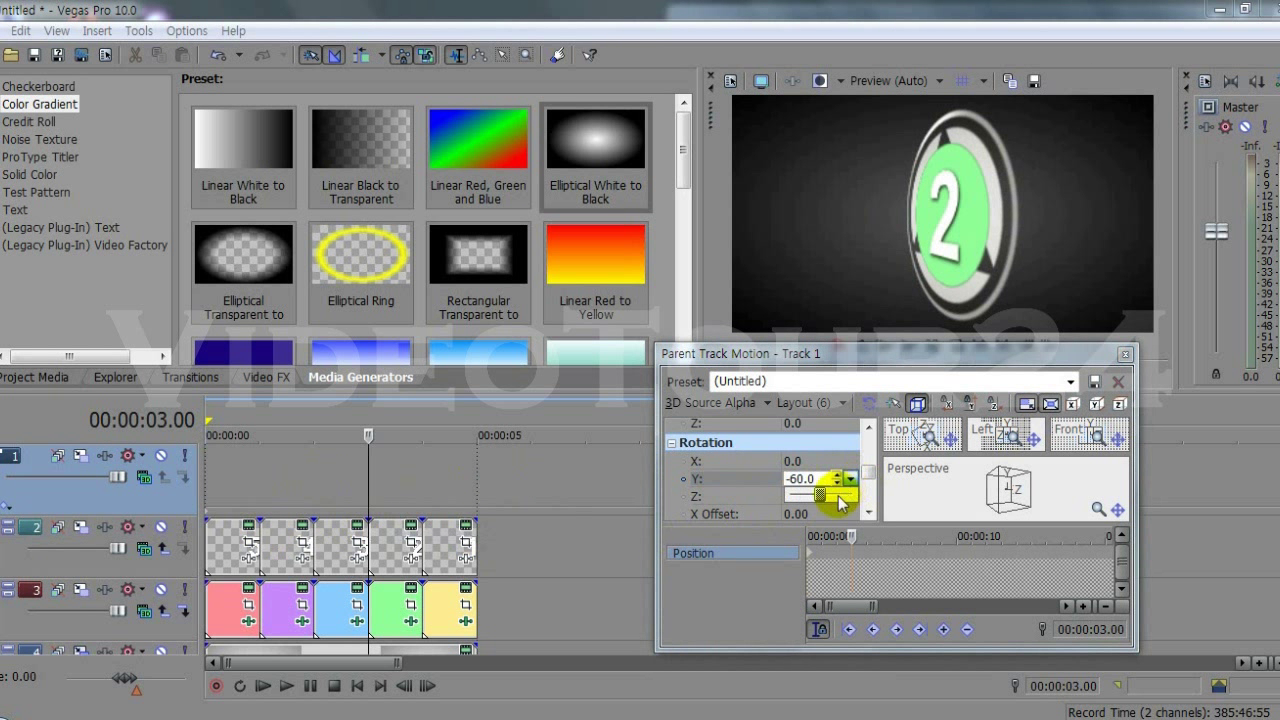
pyautogui.moveTo(839, 500); pyautogui.dragTo(840, 501)
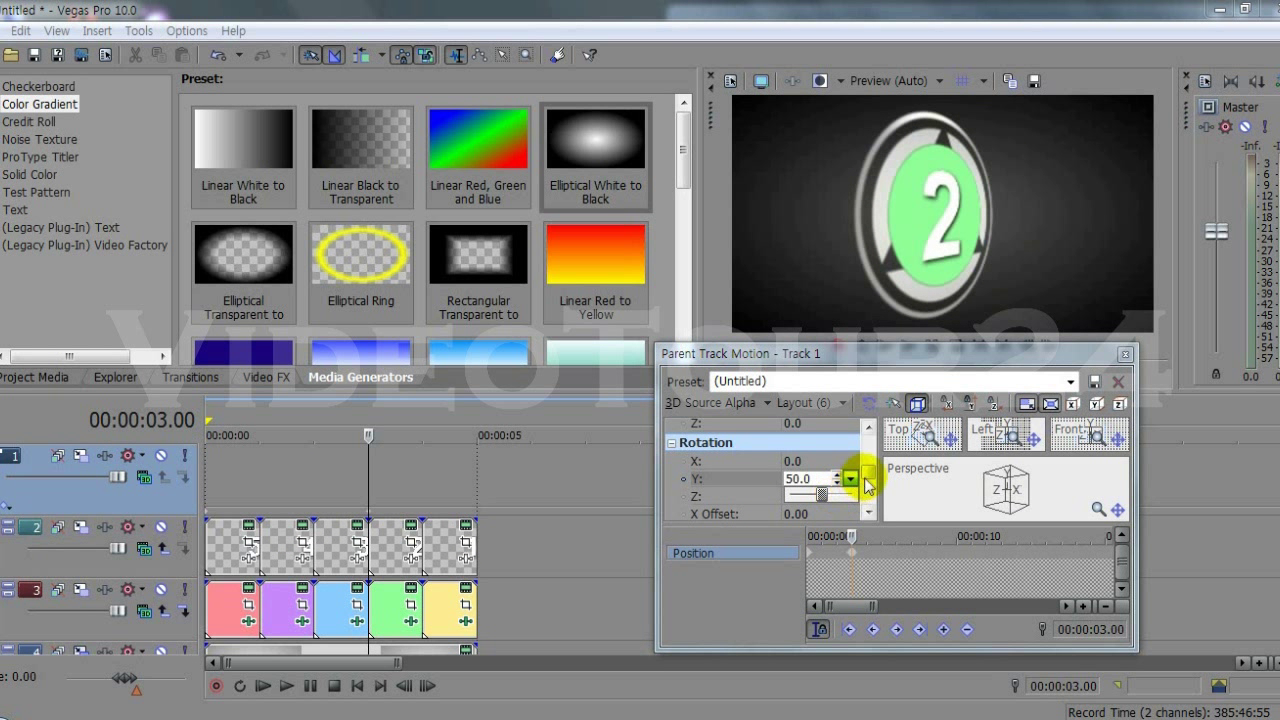
pyautogui.moveTo(839, 500); pyautogui.dragTo(839, 500)
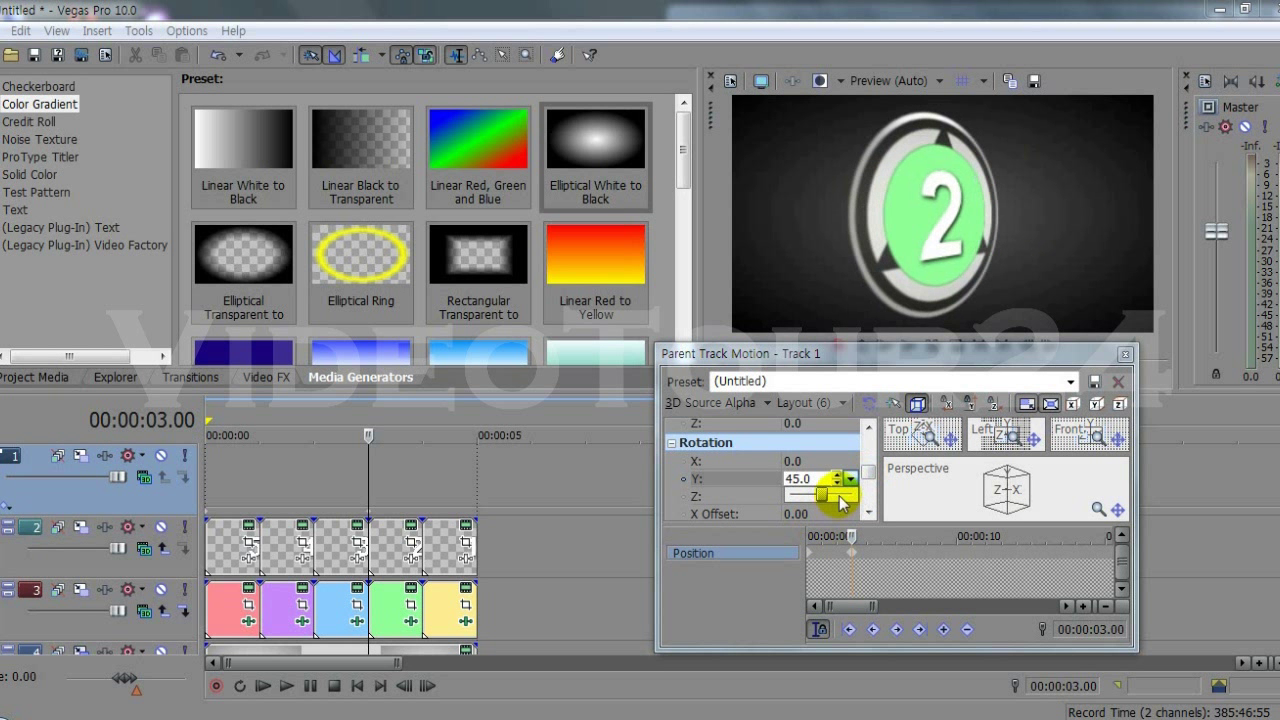
pyautogui.click(873, 478)
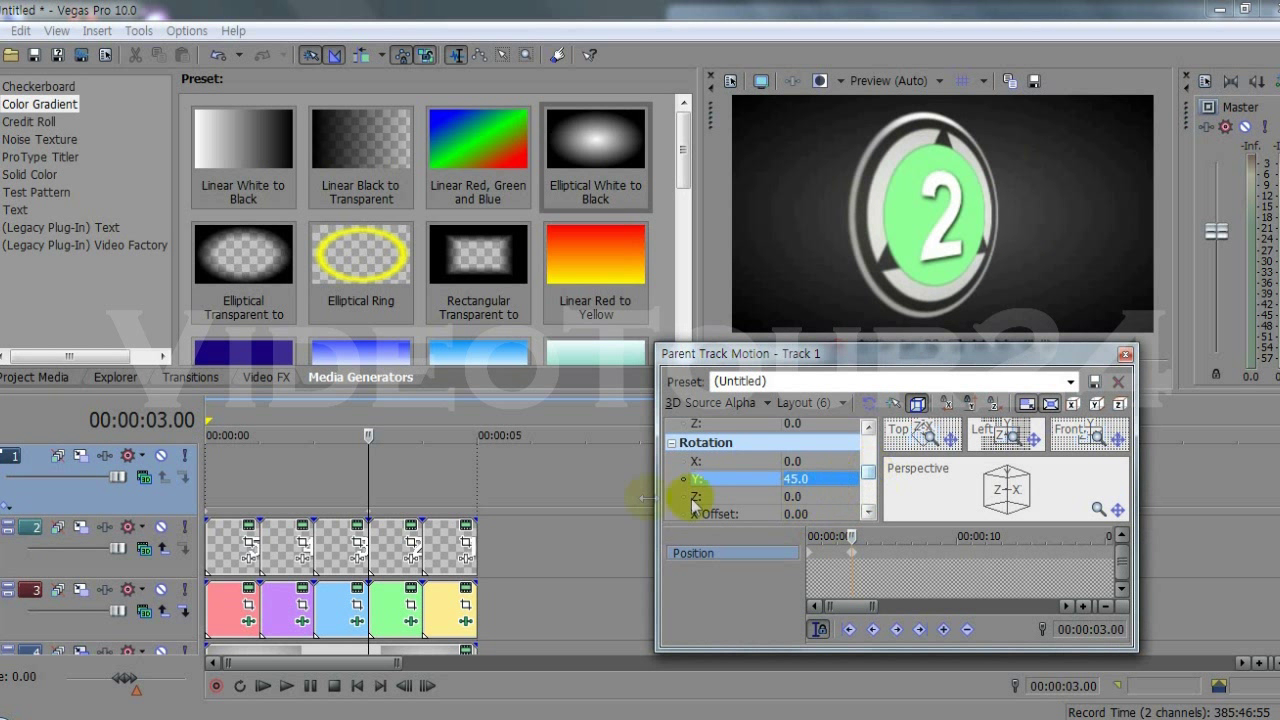
# Keyframe the parent track's Y rotation to -770 at 4 seconds.
pyautogui.click(420, 518)
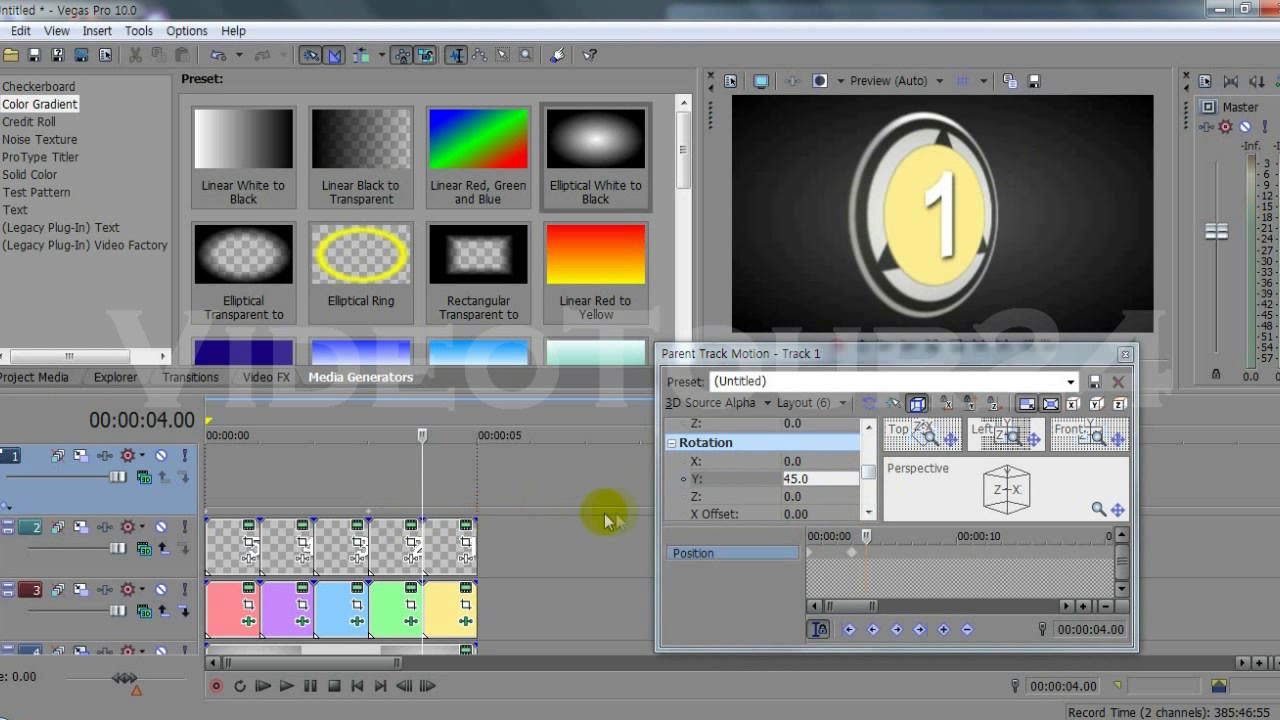
pyautogui.click(810, 482)
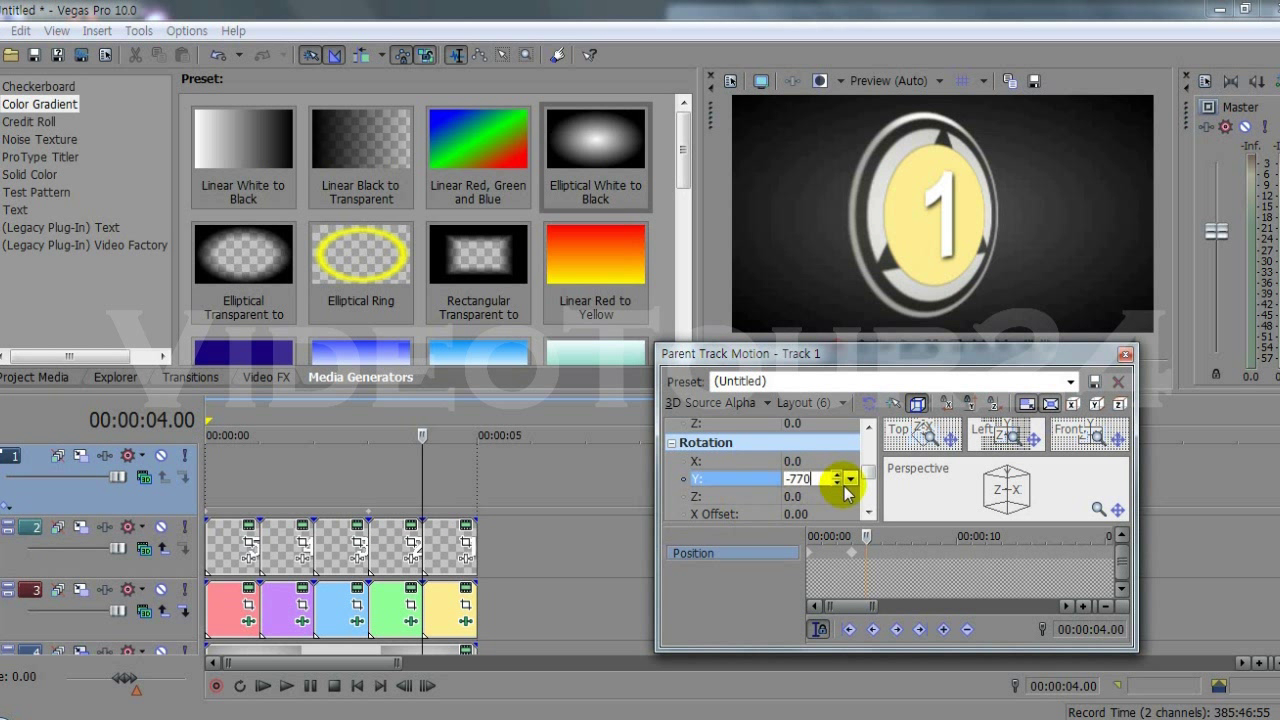
pyautogui.write('-770')
pyautogui.press('Return')
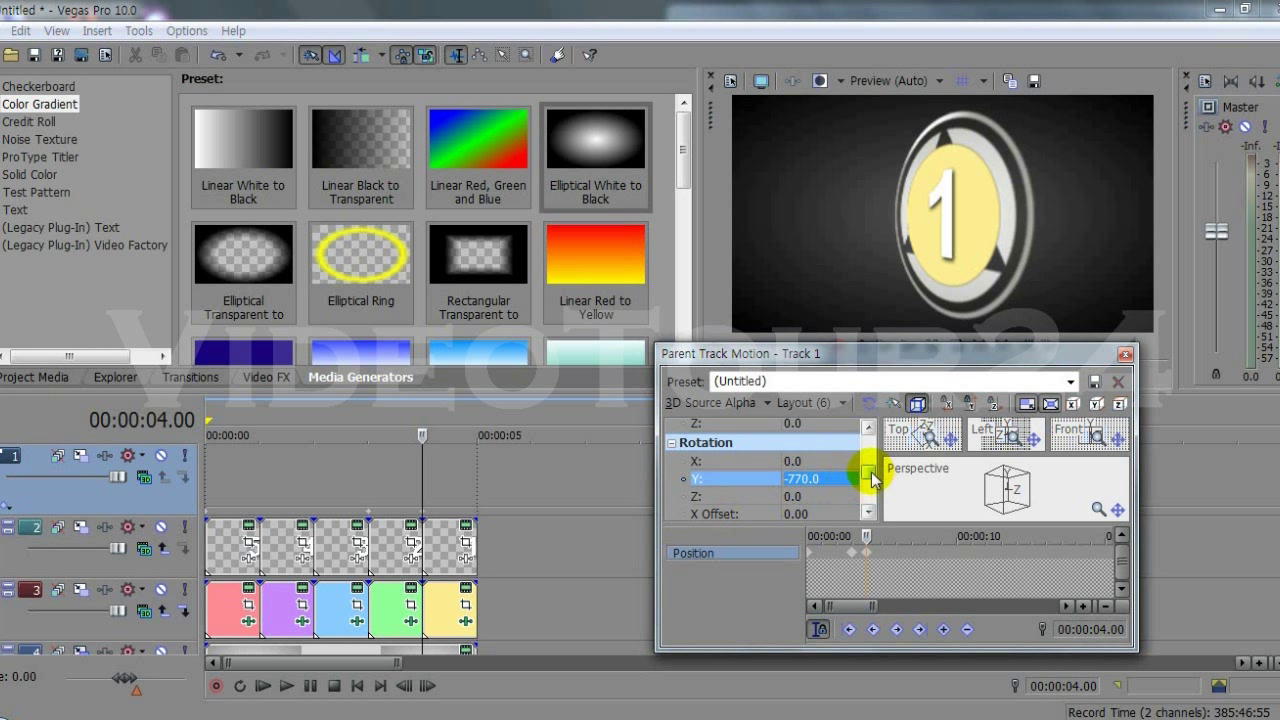
# Keyframe the parent track's Y rotation to -700 at 5 seconds.
pyautogui.click(478, 518)
pyautogui.click(812, 479)
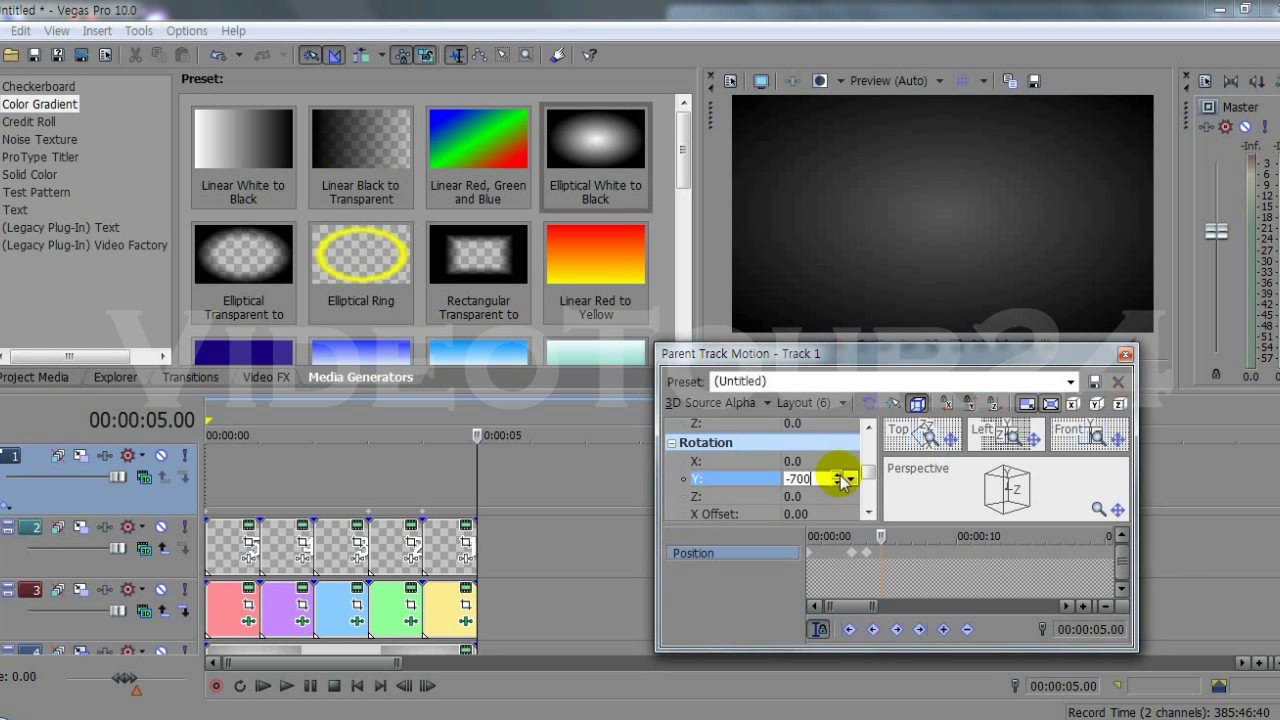
pyautogui.press('Return')
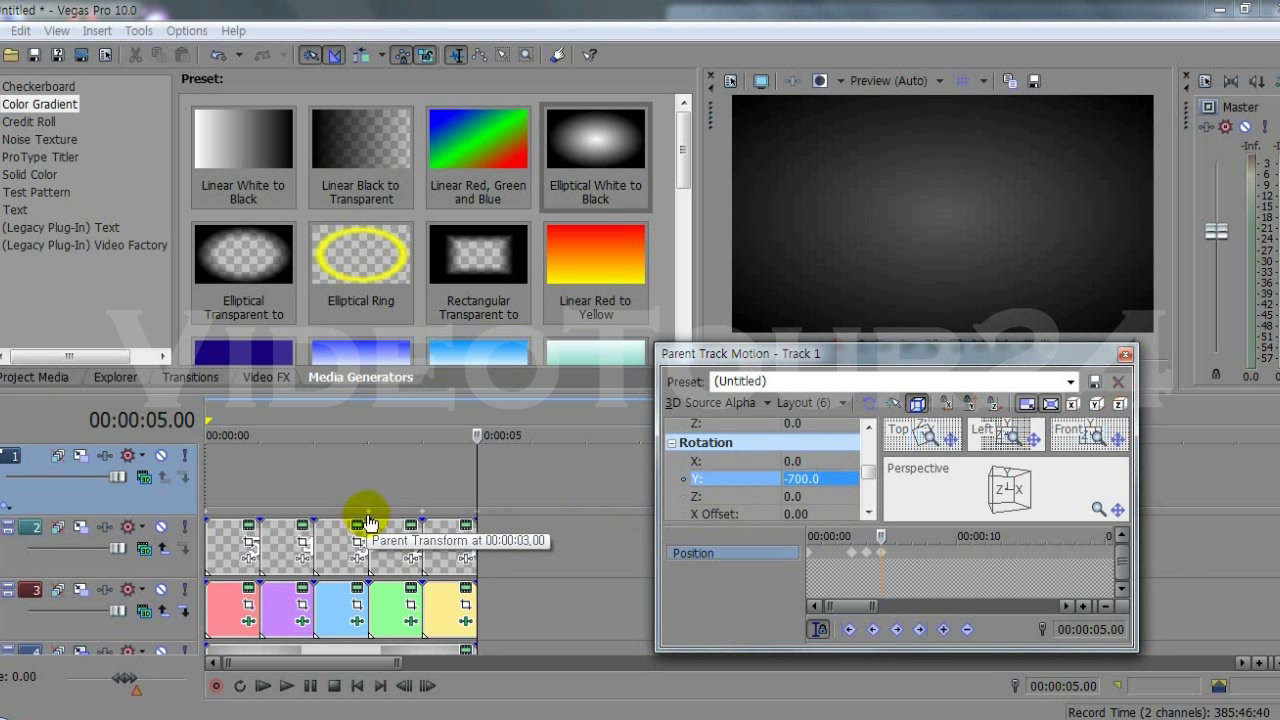
# Close the Parent Track Motion settings and play the countdown animation from the timeline start.
pyautogui.click(1125, 353)
pyautogui.click(357, 688)
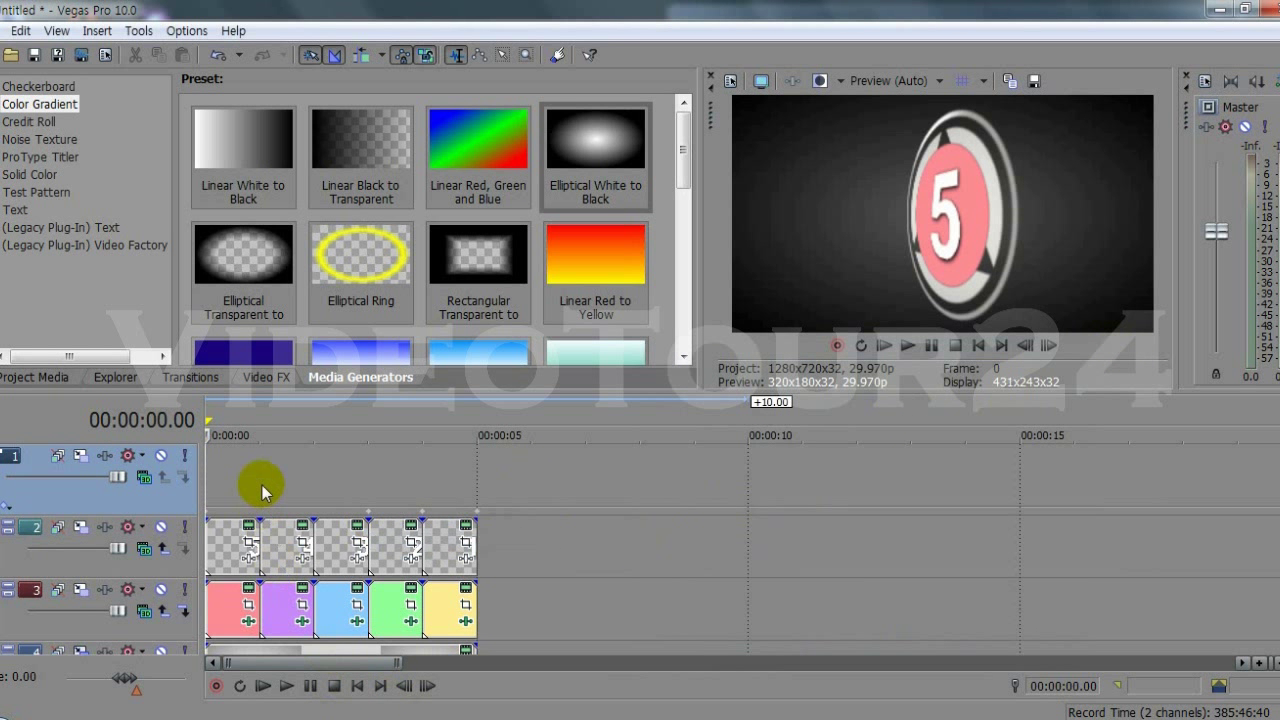
pyautogui.press('space')
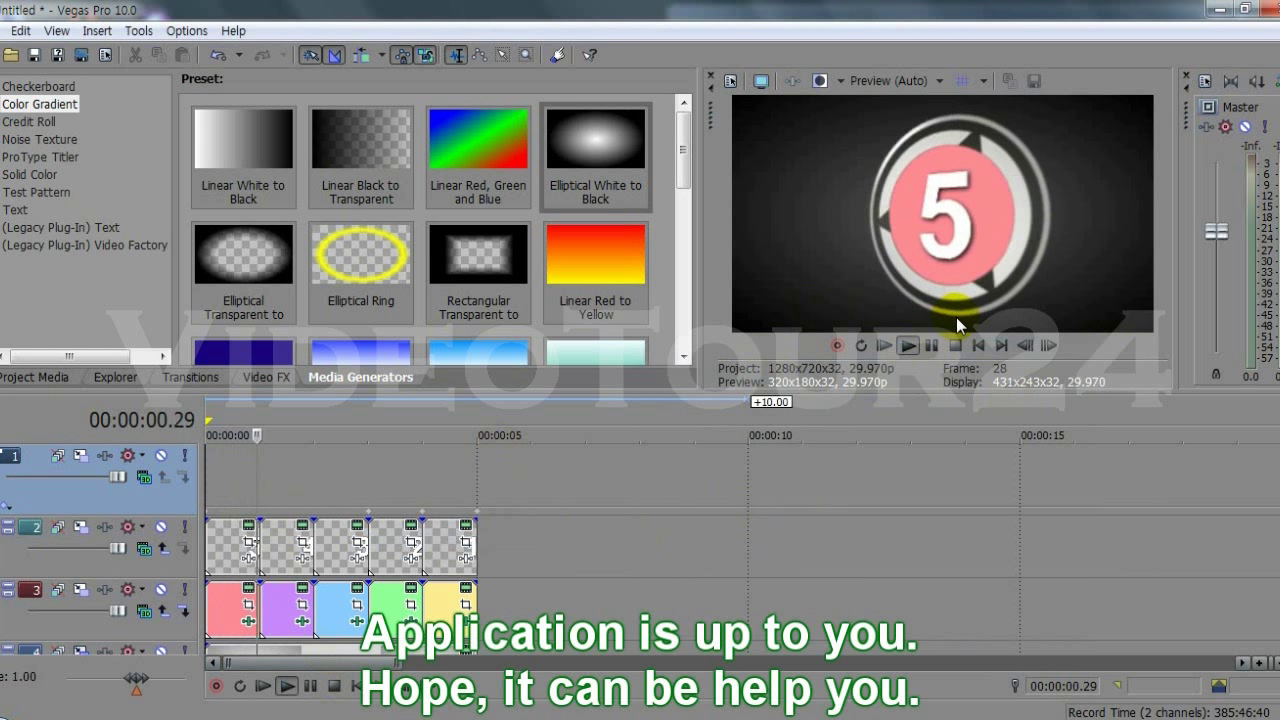